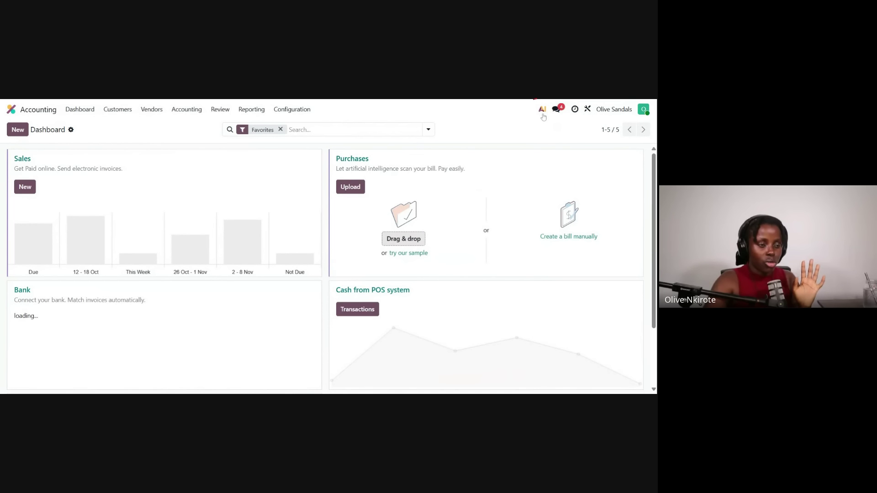
# - Ask the AI assistant what a journal entry is and request an explanation in layman's language
pyautogui.click(542, 112)
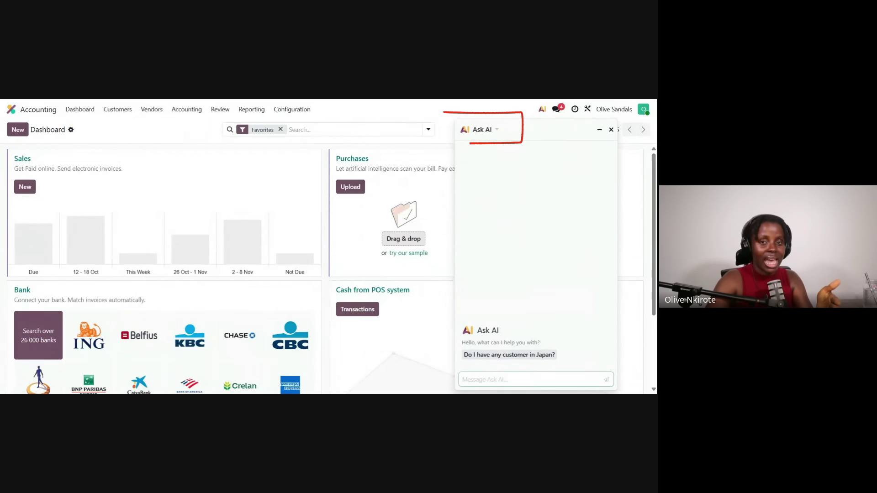
pyautogui.write('Hey Ai, W')
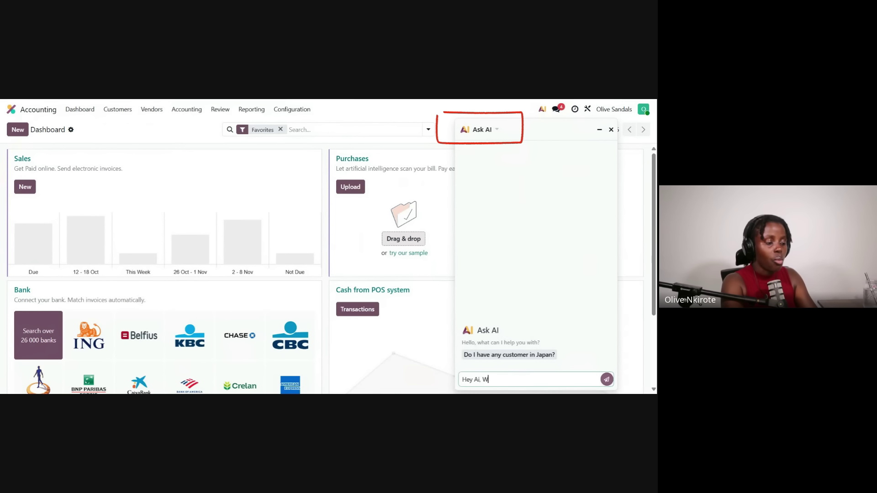
pyautogui.write('hat is a journal ')
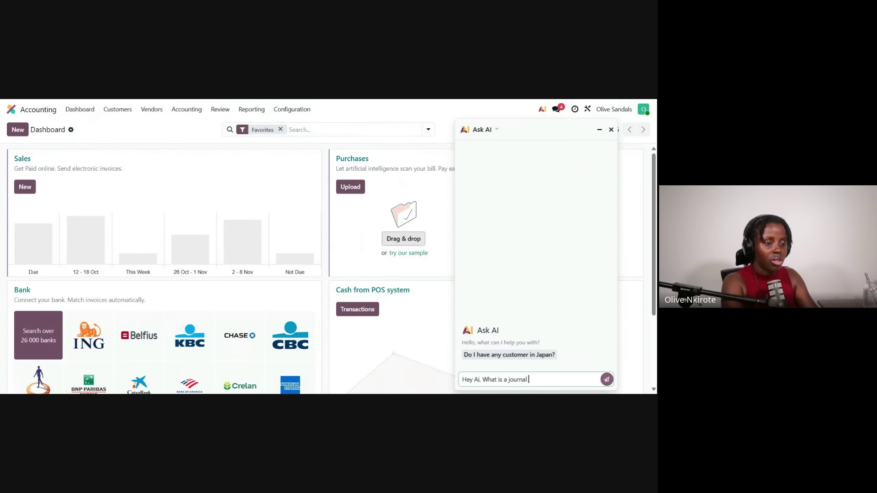
pyautogui.write('entry? Please explain in laymans language?')
pyautogui.press('Return')
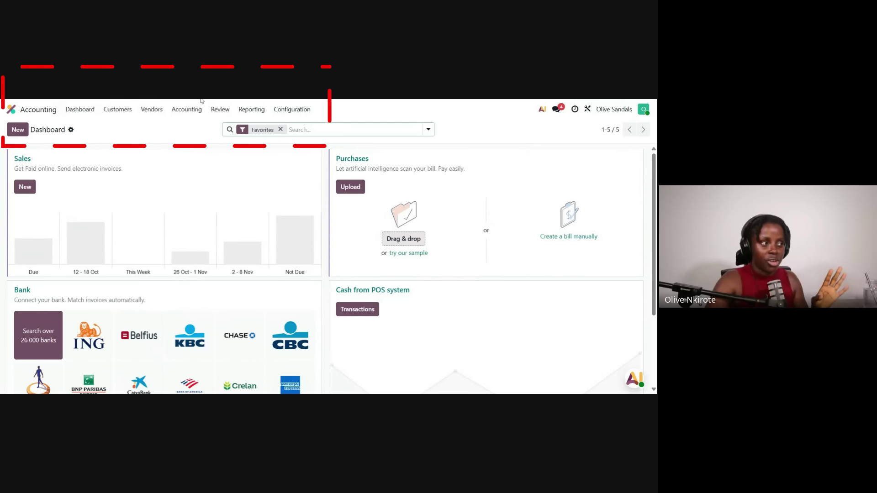
# - Examine which records and functions the Customers, Vendors, Accounting and Reporting areas of the accounting module offer
pyautogui.click(117, 109)
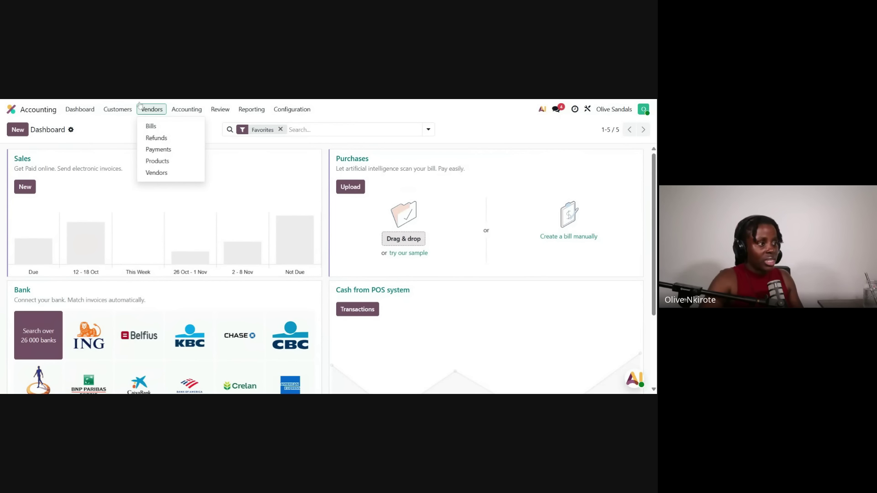
pyautogui.moveTo(151, 110)
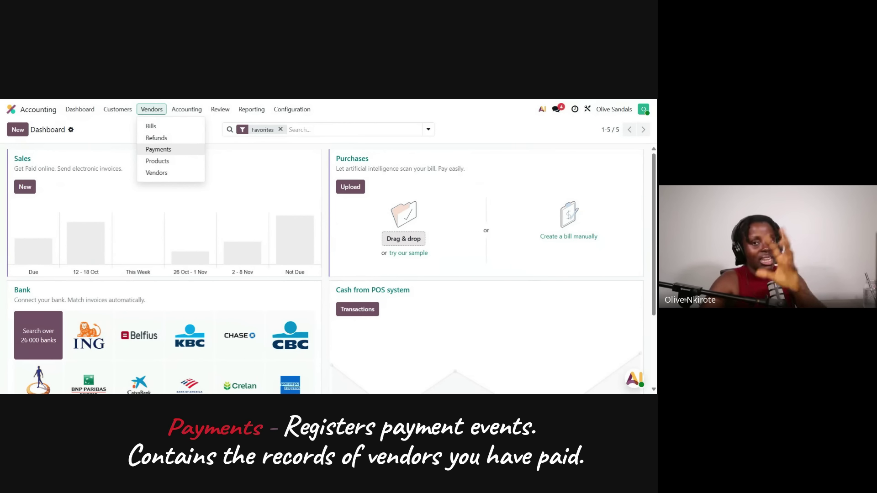
pyautogui.click(118, 109)
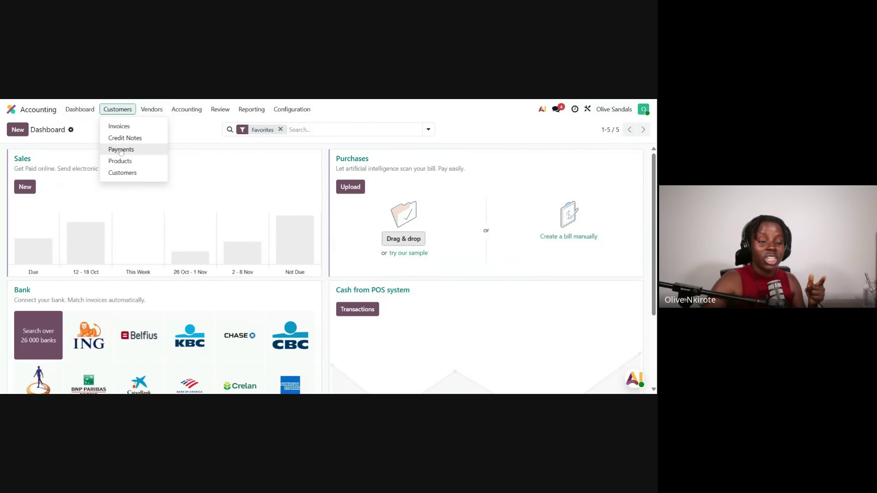
pyautogui.click(151, 109)
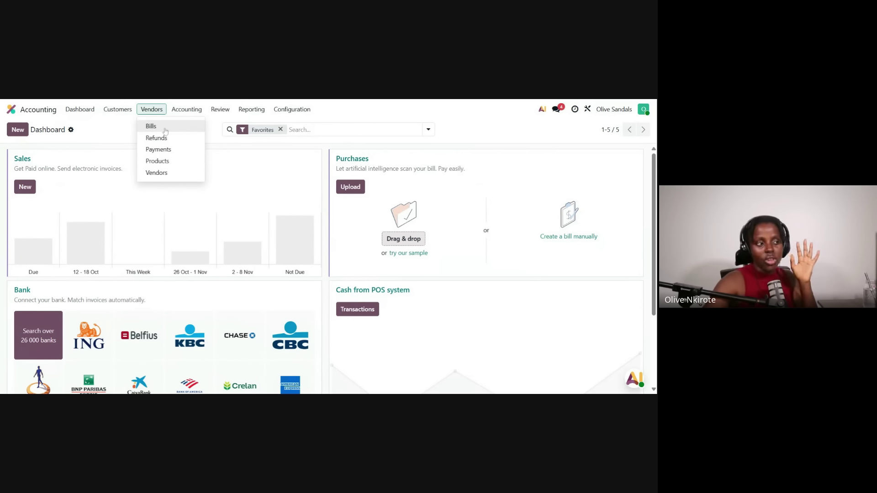
pyautogui.moveTo(124, 105)
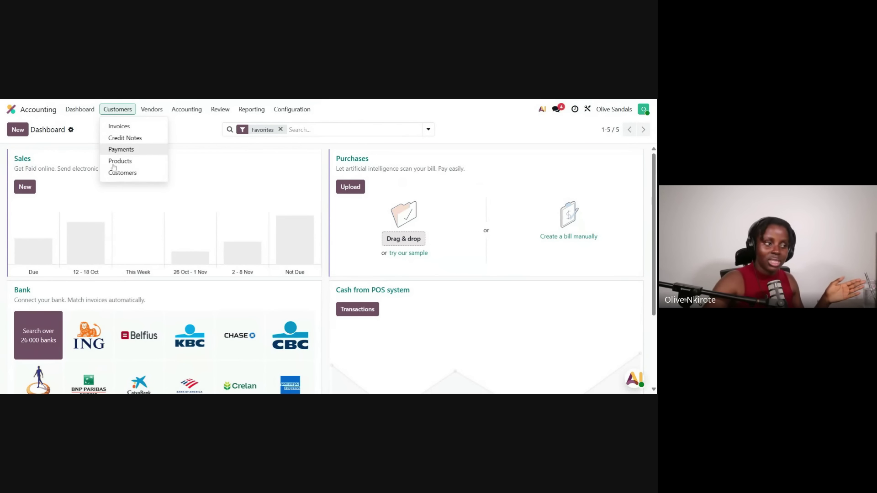
pyautogui.moveTo(157, 112)
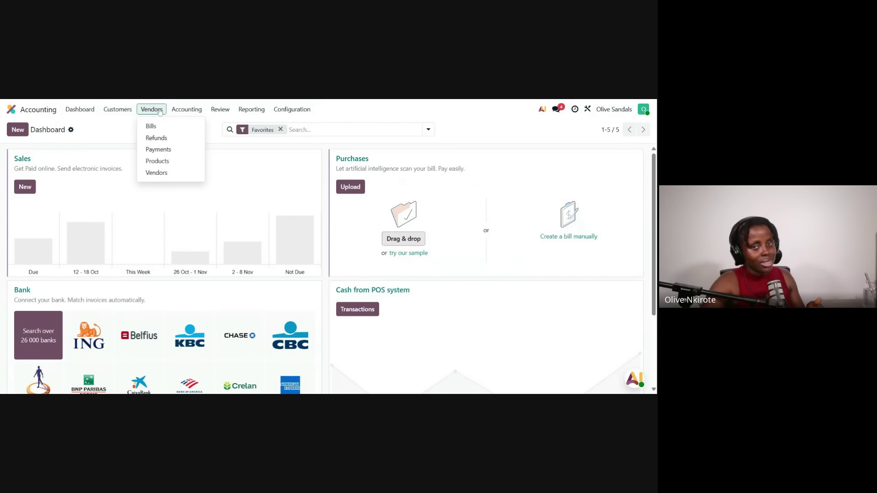
pyautogui.moveTo(186, 110)
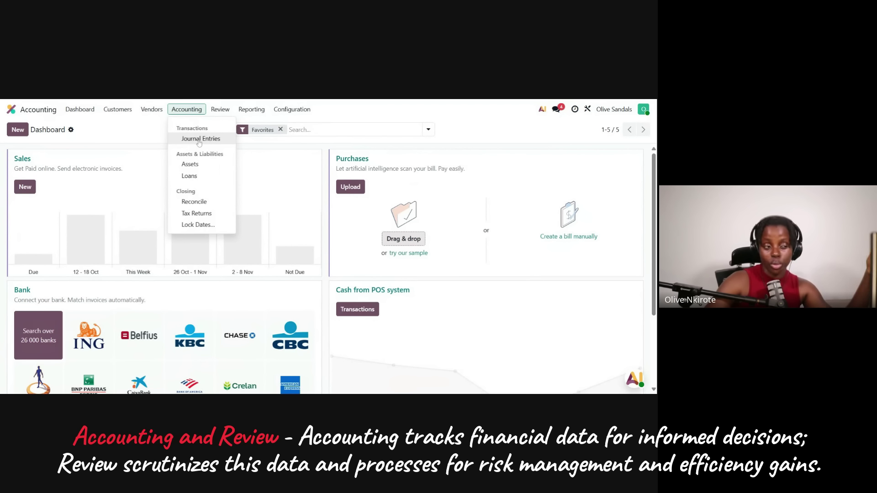
pyautogui.moveTo(254, 112)
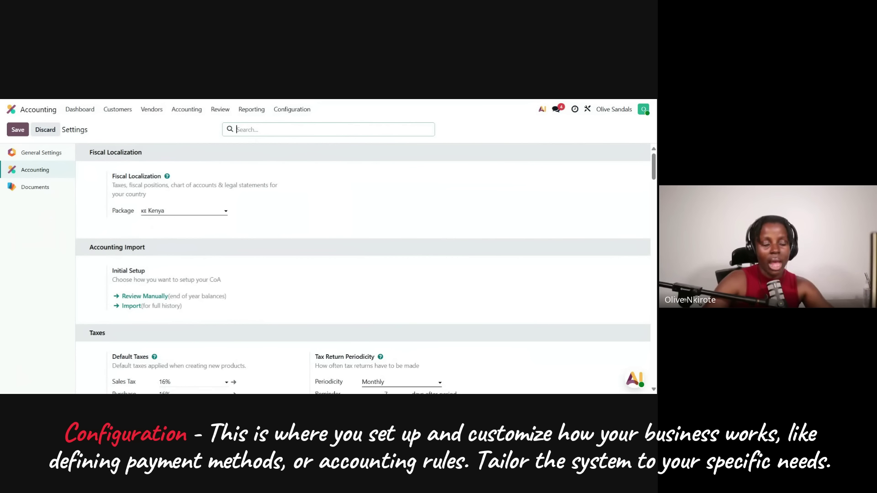
# - Review the default tax choices in the accounting settings, picking Sales VAT (16%) for sales and browsing the purchase taxes
pyautogui.scroll(-4, 195, 206)
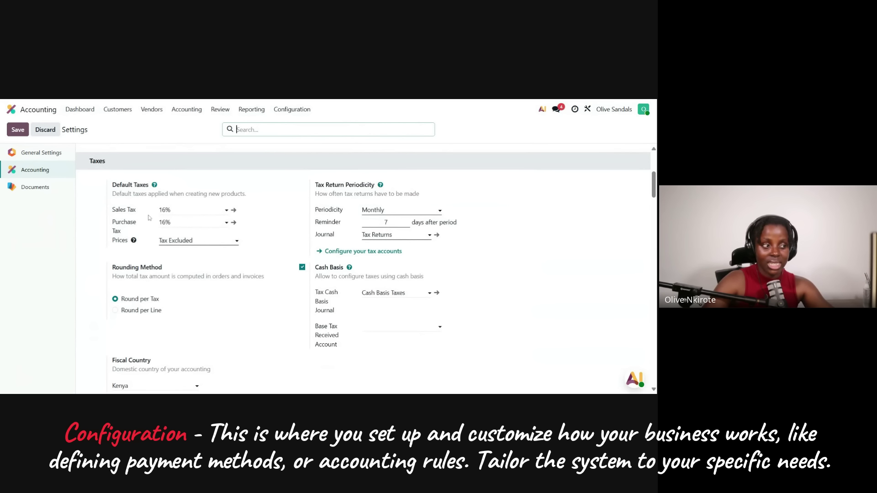
pyautogui.click(166, 210)
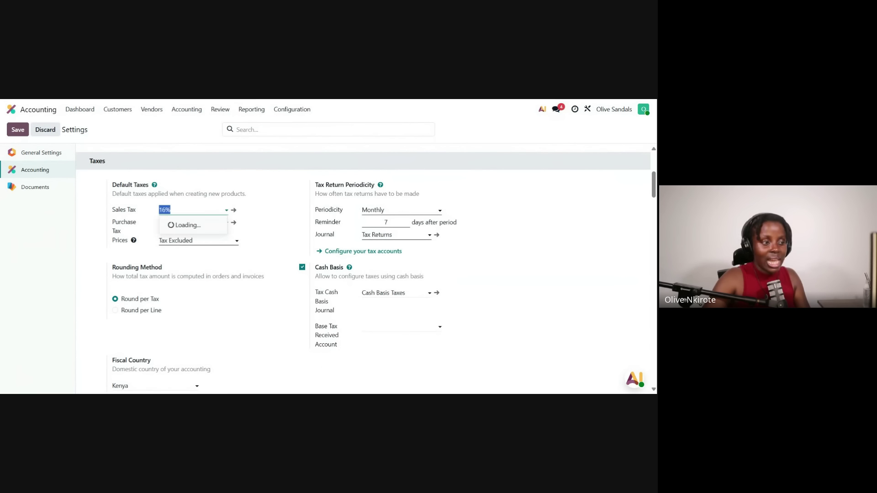
pyautogui.click(200, 307)
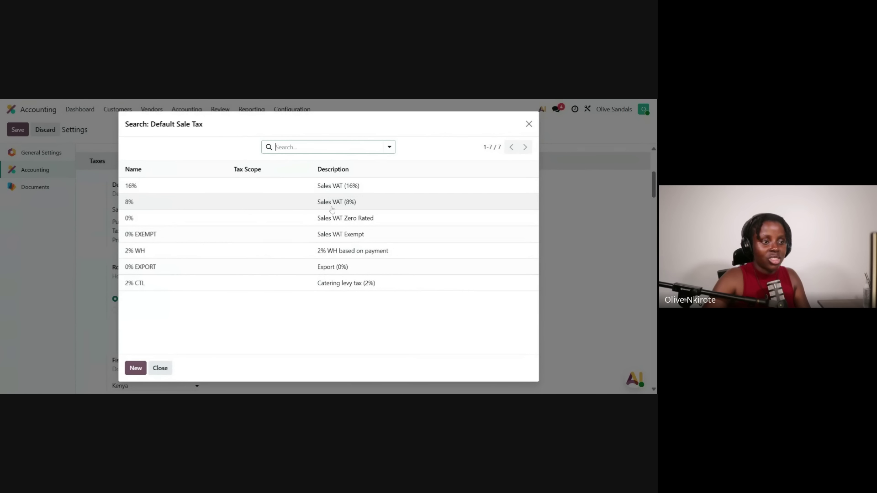
pyautogui.click(358, 190)
pyautogui.click(227, 223)
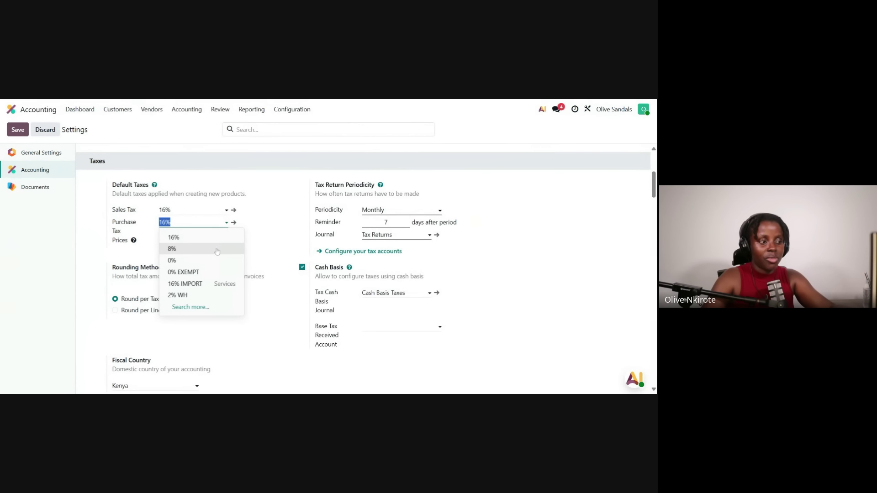
pyautogui.click(214, 307)
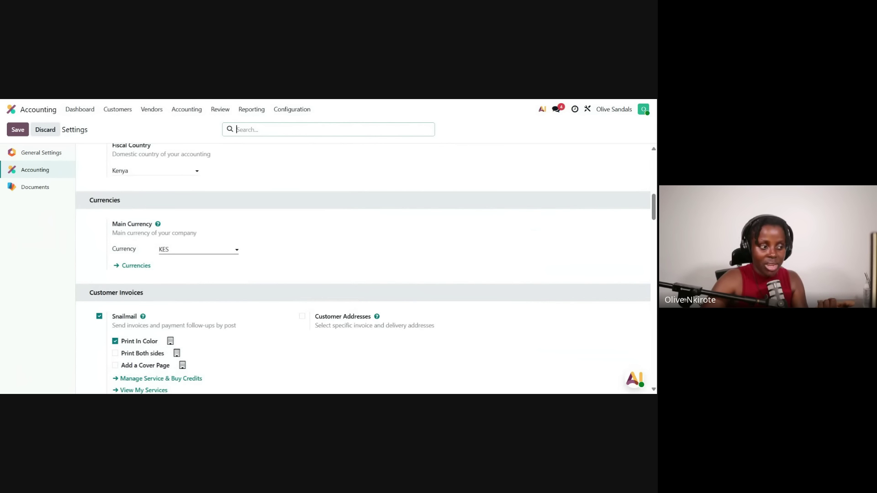
# - Look through the remaining accounting settings, covering currencies, customer invoices, payments, Kenya eTIMS integration, digitization and default accounts
pyautogui.scroll(-5, 215, 276)
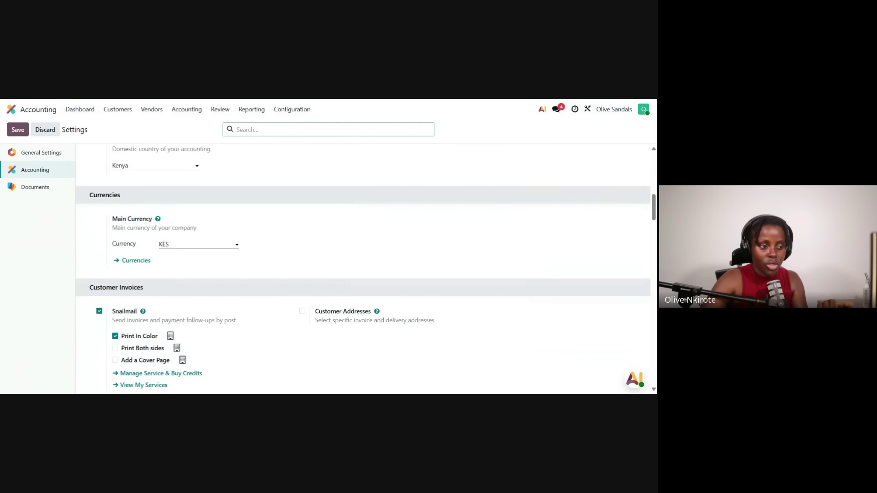
pyautogui.scroll(-3, 215, 276)
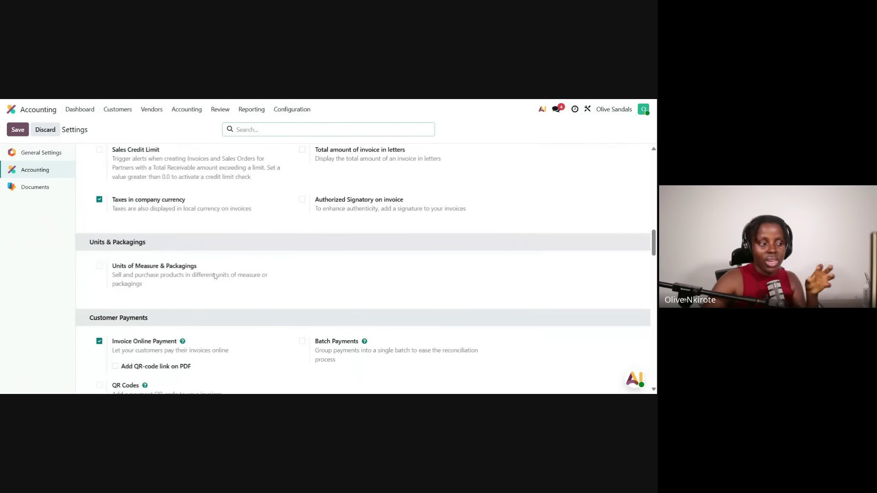
pyautogui.scroll(-12, 214, 276)
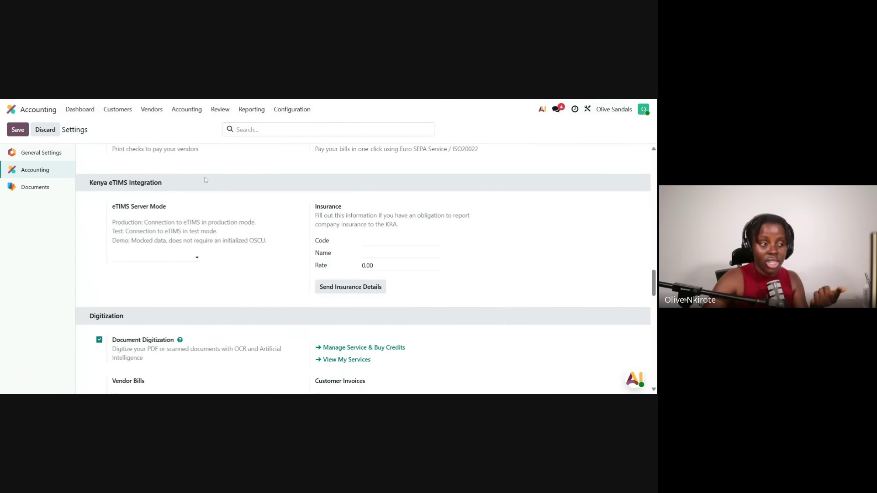
pyautogui.scroll(-4, 211, 264)
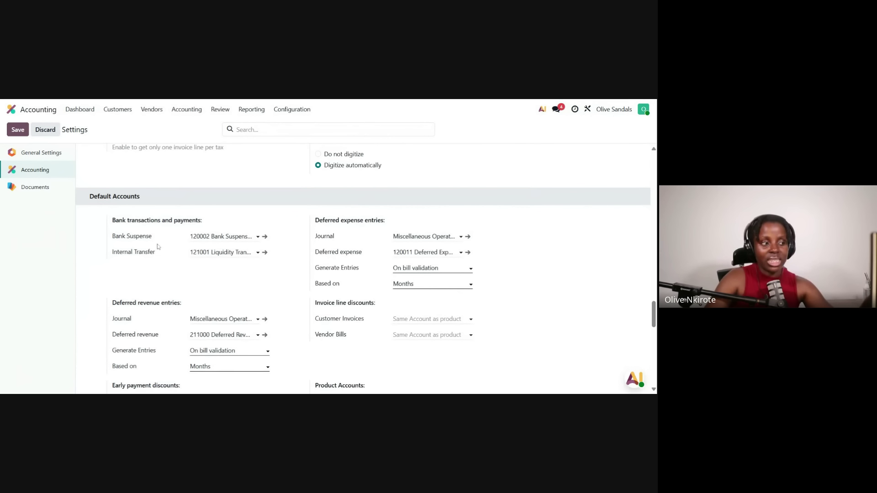
pyautogui.scroll(-2, 284, 301)
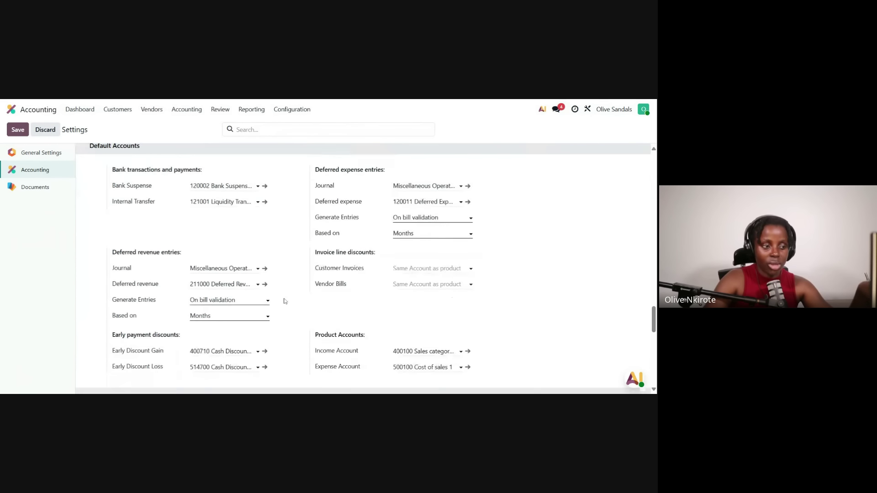
pyautogui.scroll(20, 302, 275)
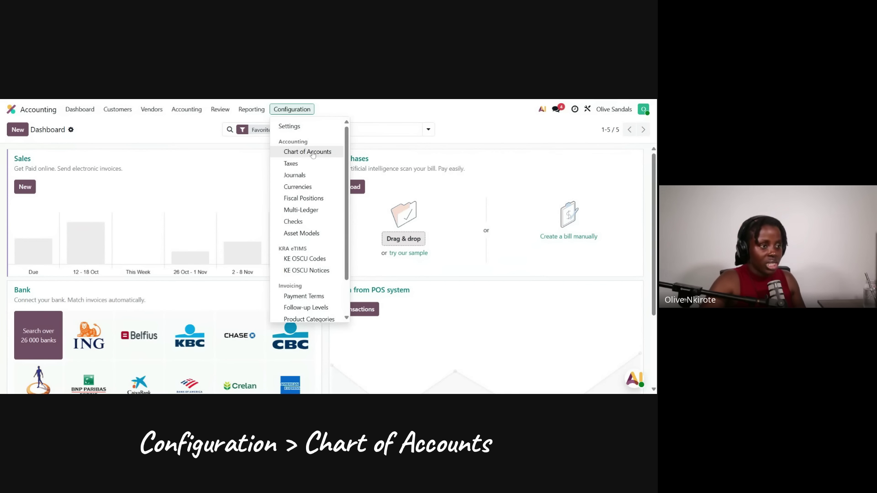
# - Open the chart of accounts and examine the account codes, names, types and reconciliation settings
pyautogui.click(312, 153)
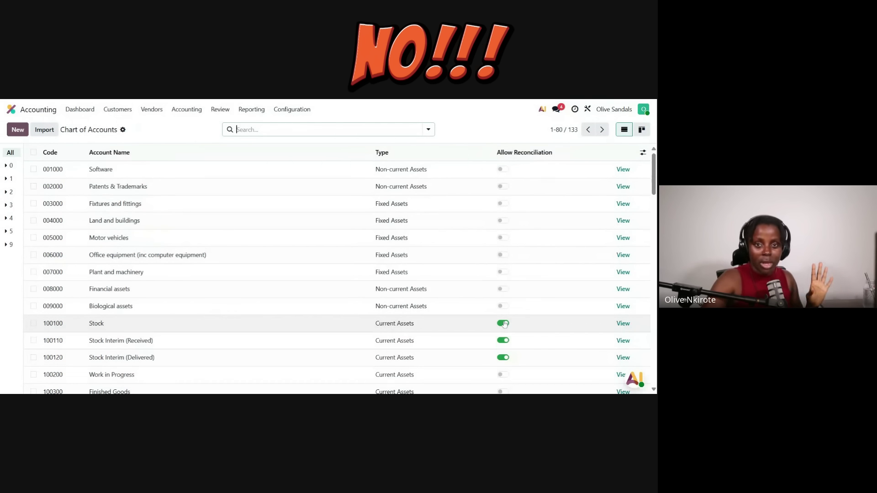
pyautogui.click(292, 110)
pyautogui.click(310, 152)
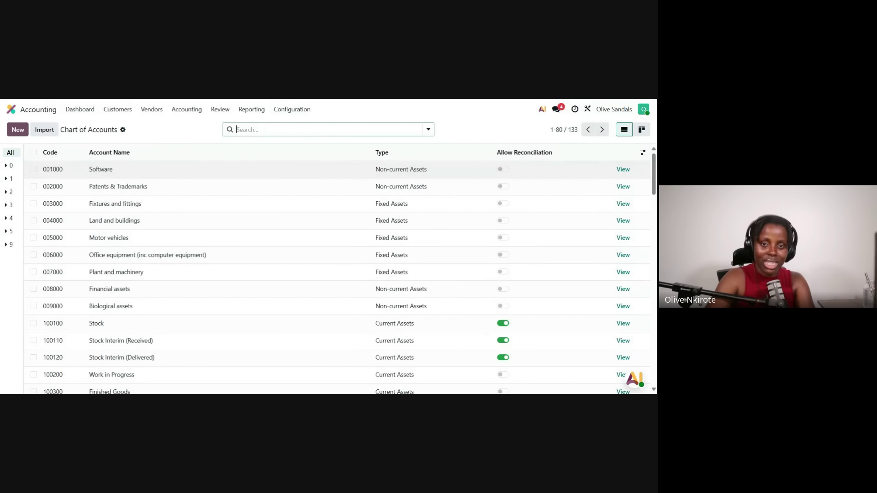
pyautogui.scroll(-1, 378, 217)
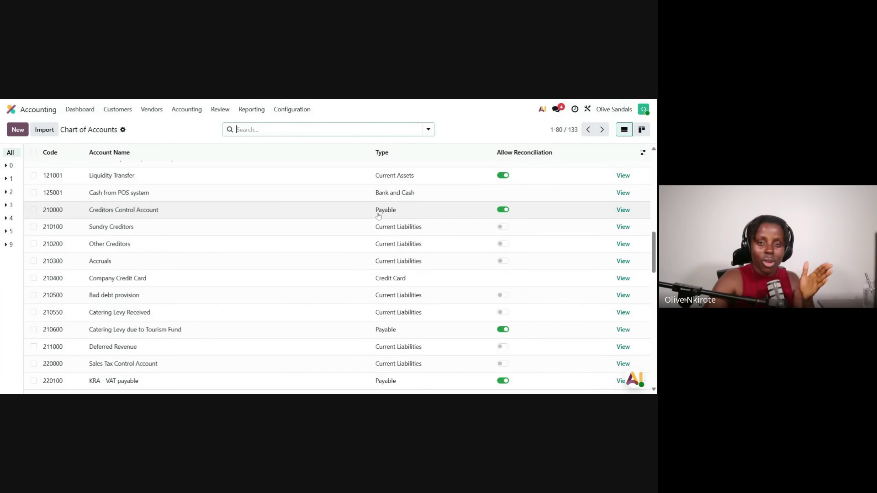
pyautogui.scroll(-4, 381, 255)
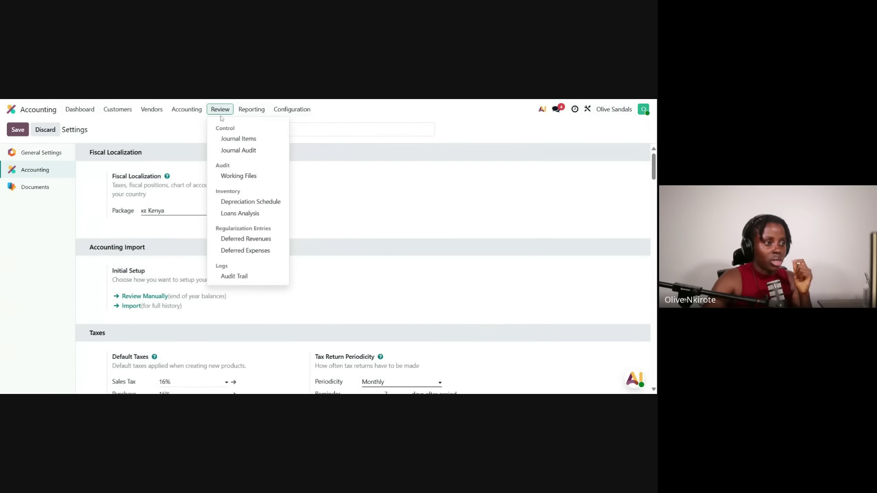
pyautogui.moveTo(186, 109)
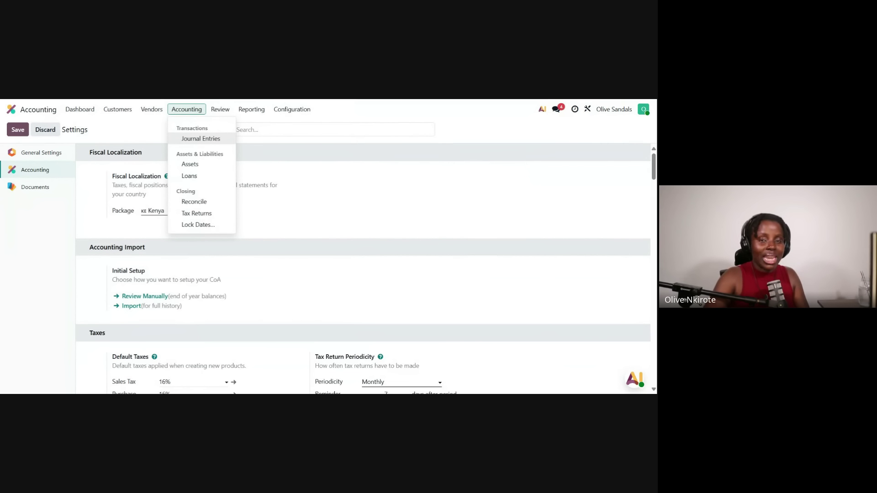
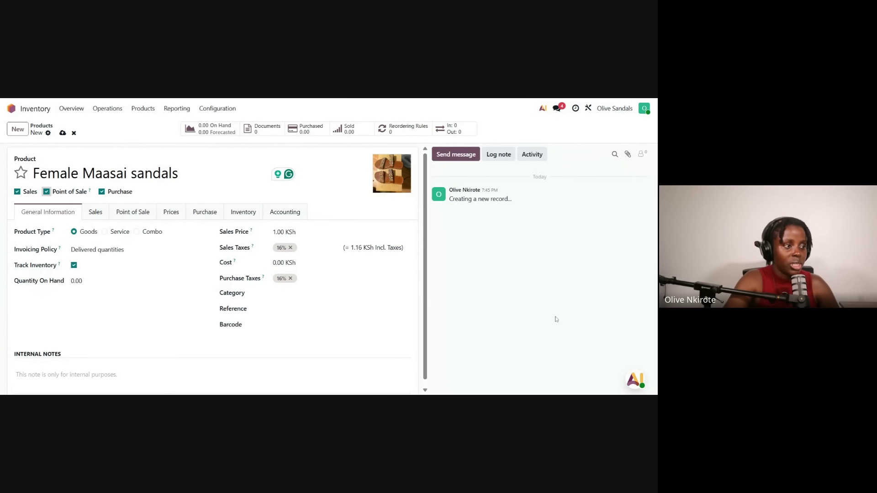
# - Set the Female Maasai sandals product's invoicing policy to Ordered quantities and its sales price to 1,000 KSh
pyautogui.click(169, 251)
pyautogui.click(127, 264)
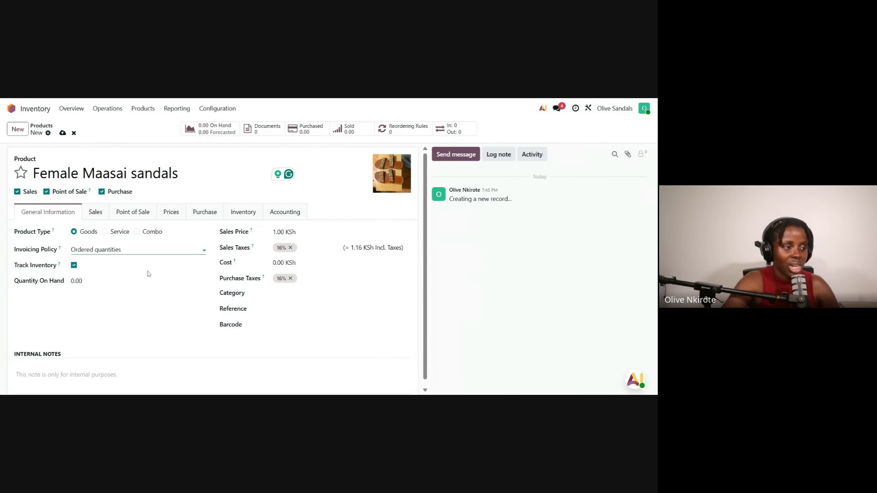
pyautogui.click(283, 232)
pyautogui.write('100')
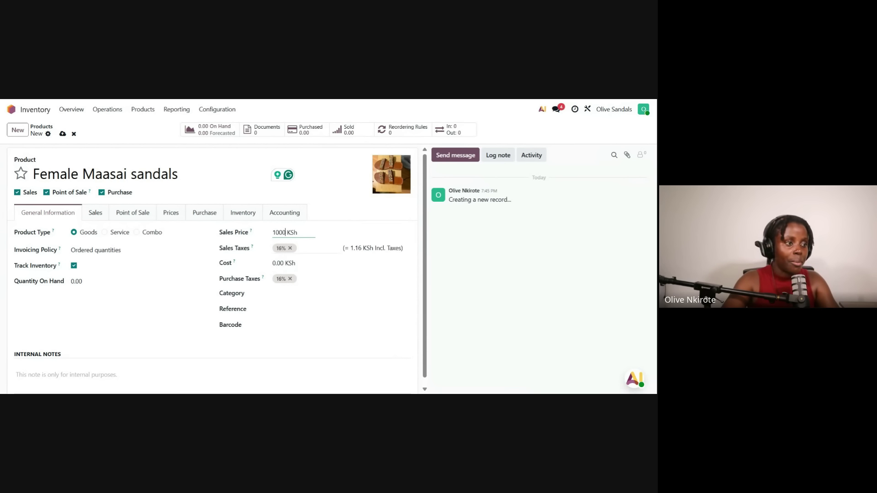
# - Set the cost of the Female Maasai sandals product to 300 KSh
pyautogui.click(302, 249)
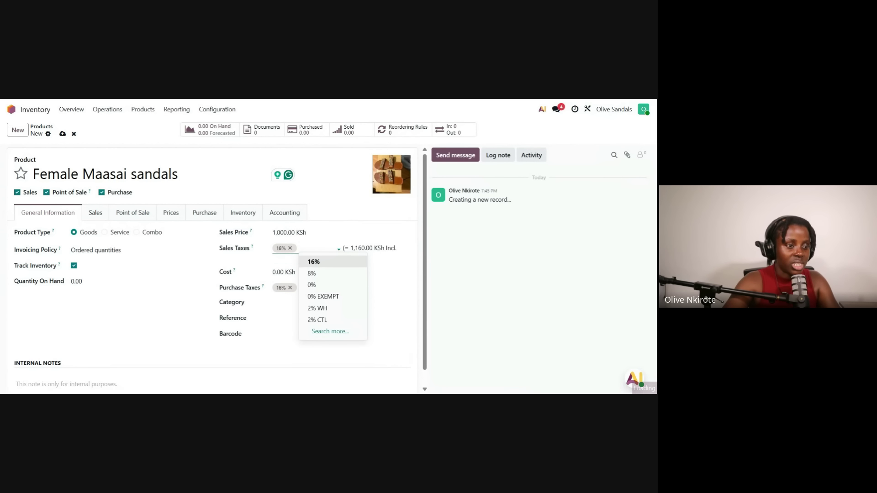
pyautogui.press('Tab')
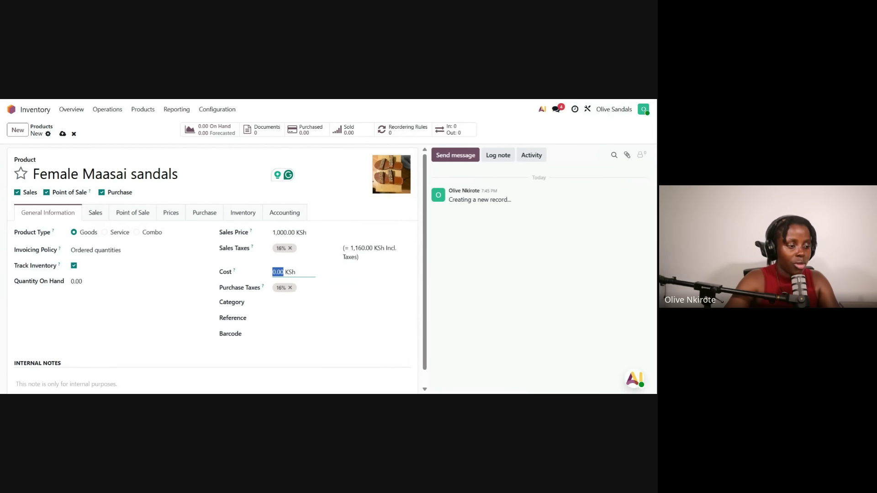
pyautogui.write('3')
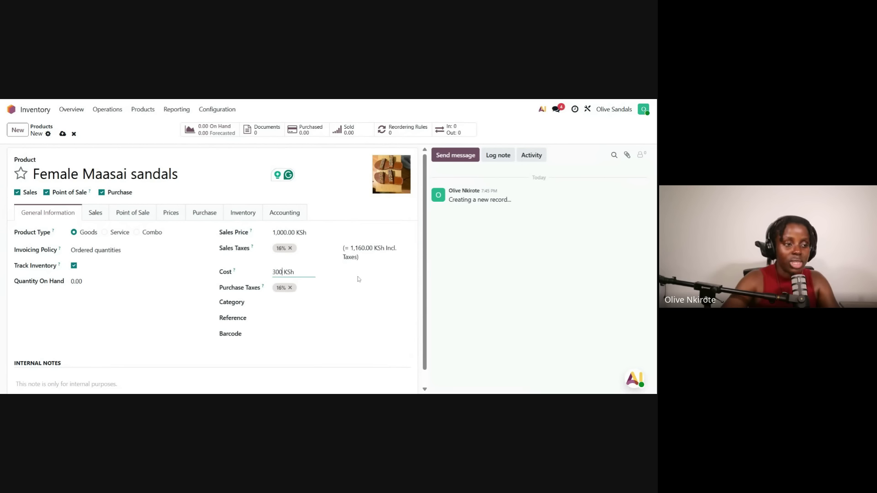
pyautogui.click(359, 278)
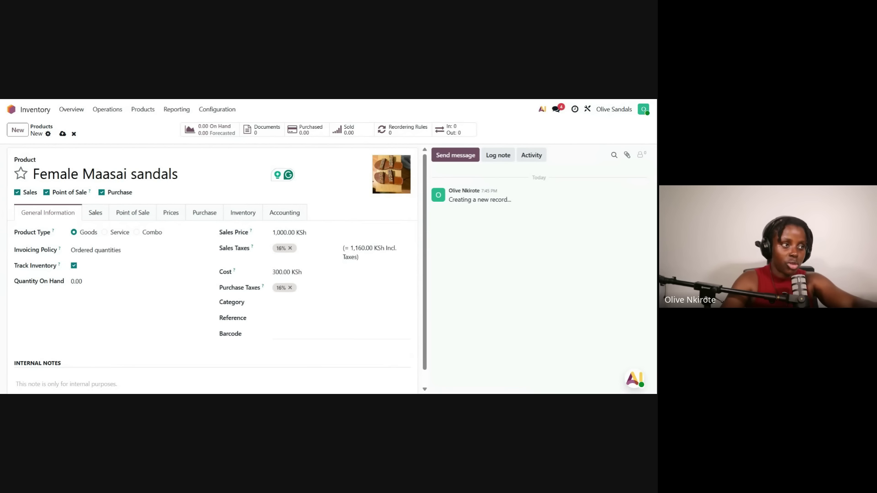
# - Add the point of sale description "Representing the Maasai culture" to the Female Maasai sandals product
pyautogui.click(97, 217)
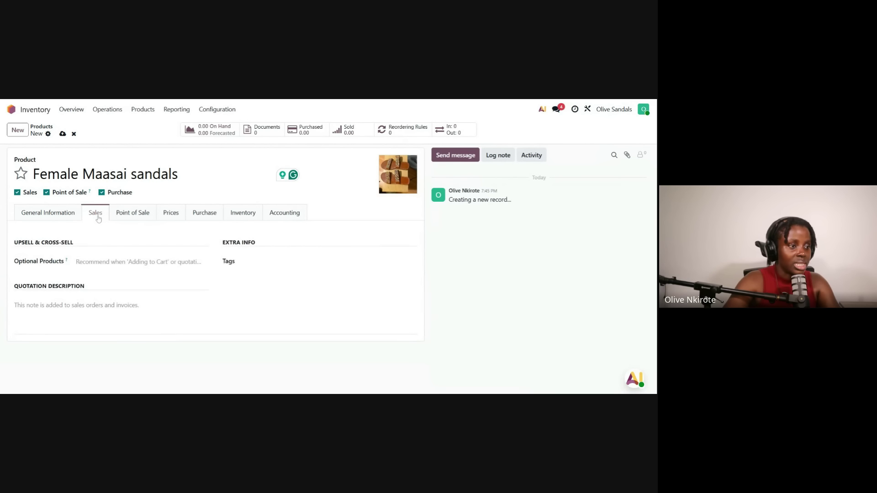
pyautogui.click(132, 212)
pyautogui.write('R')
pyautogui.press('BackSpace')
pyautogui.write('Represen')
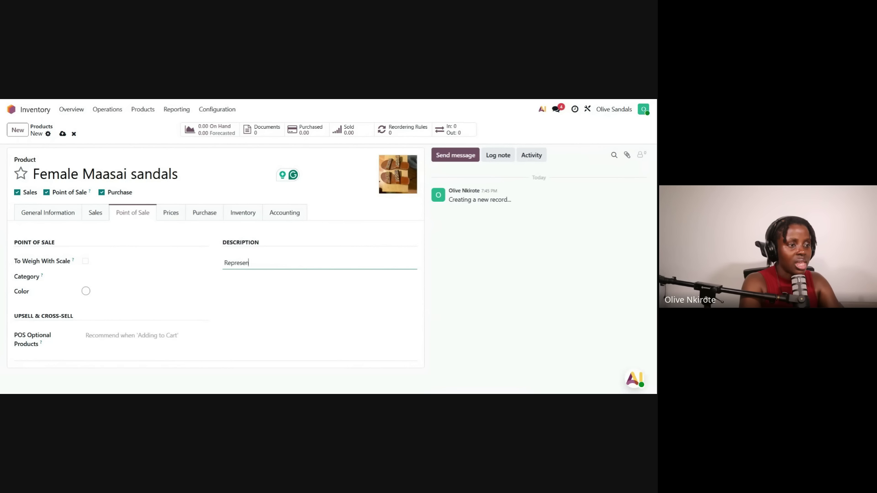
pyautogui.write('ting the Maasai culture')
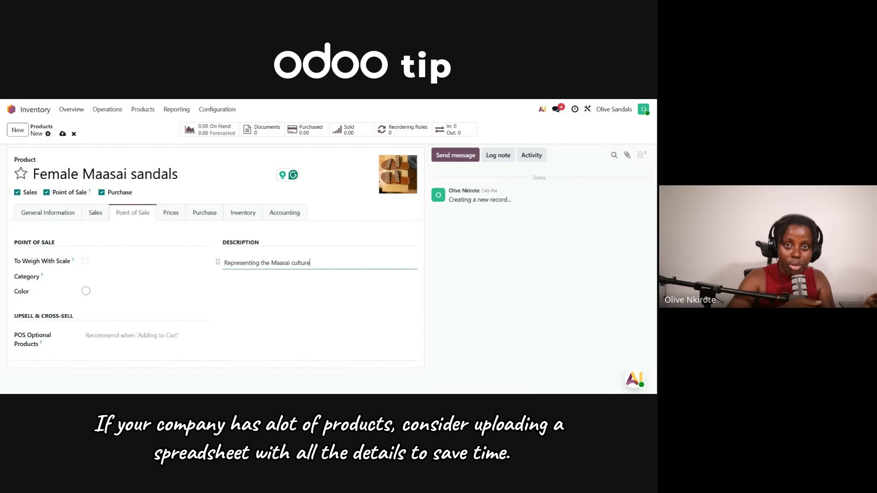
pyautogui.click(123, 130)
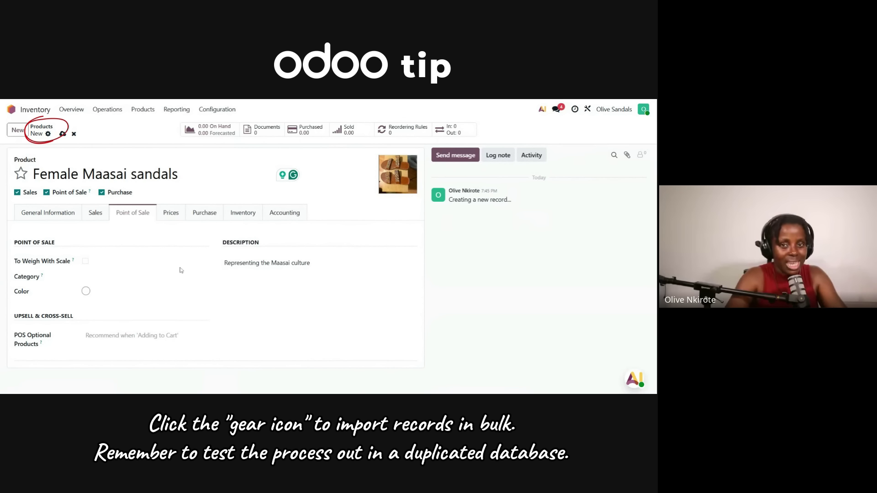
# - Review the product's prices, purchase, inventory and accounting details, keeping the vendor bill control policy on received quantities
pyautogui.click(170, 212)
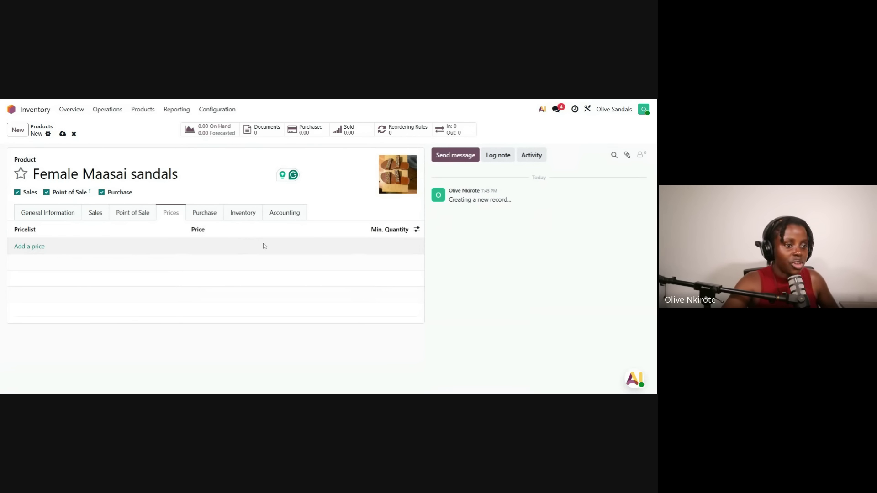
pyautogui.click(214, 217)
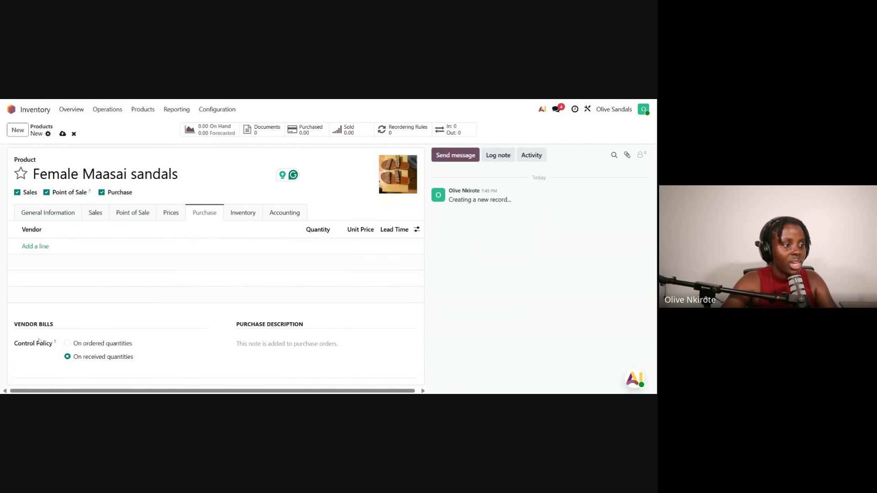
pyautogui.click(67, 344)
pyautogui.click(67, 357)
pyautogui.click(238, 217)
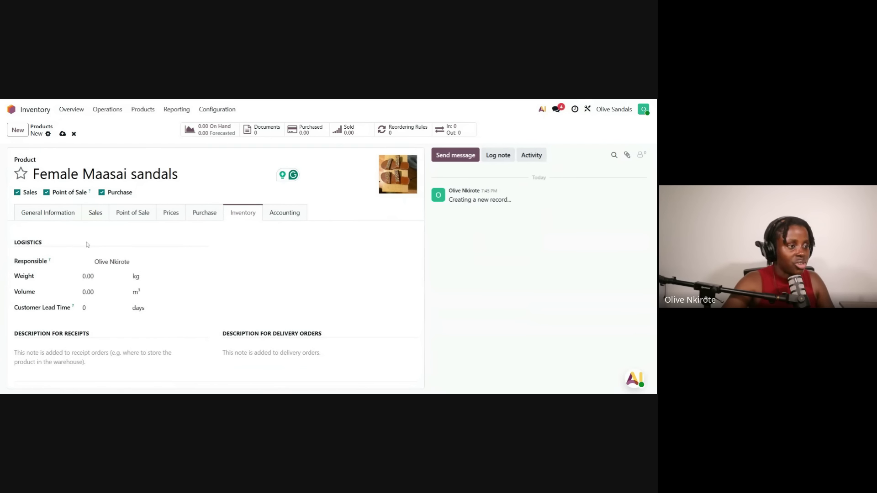
pyautogui.click(284, 213)
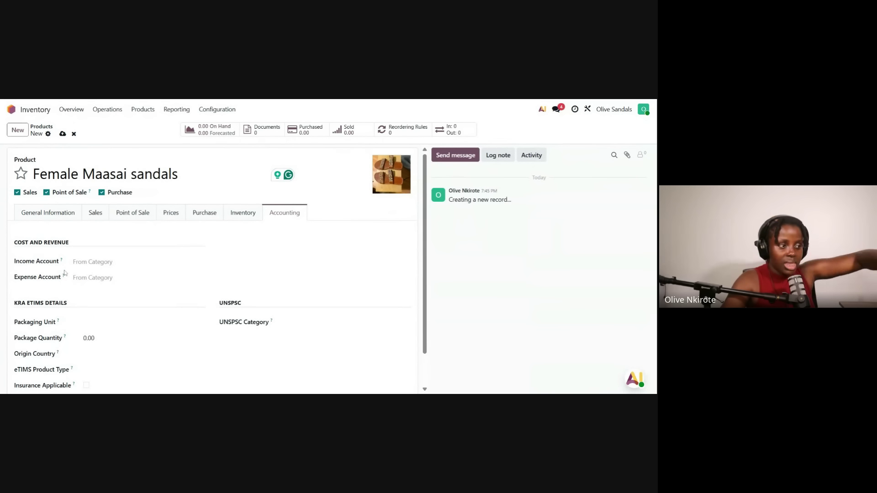
pyautogui.click(137, 261)
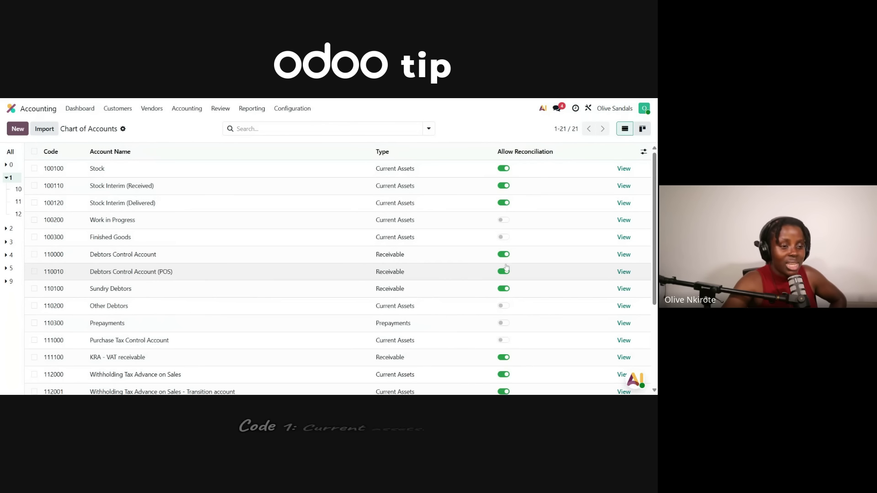
# - Examine the chart of accounts by code group, covering assets, liabilities, expenses and undistributed profits and losses
pyautogui.scroll(-3, 506, 267)
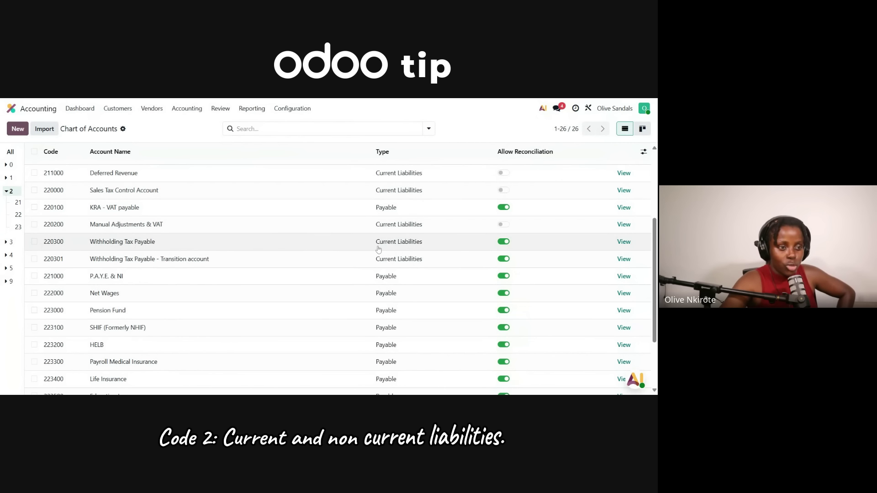
pyautogui.scroll(-2, 378, 248)
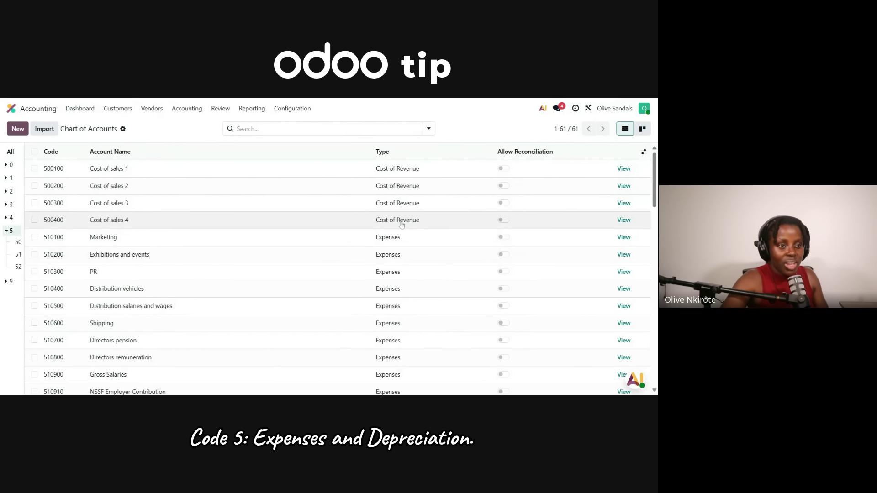
pyautogui.scroll(-10, 401, 224)
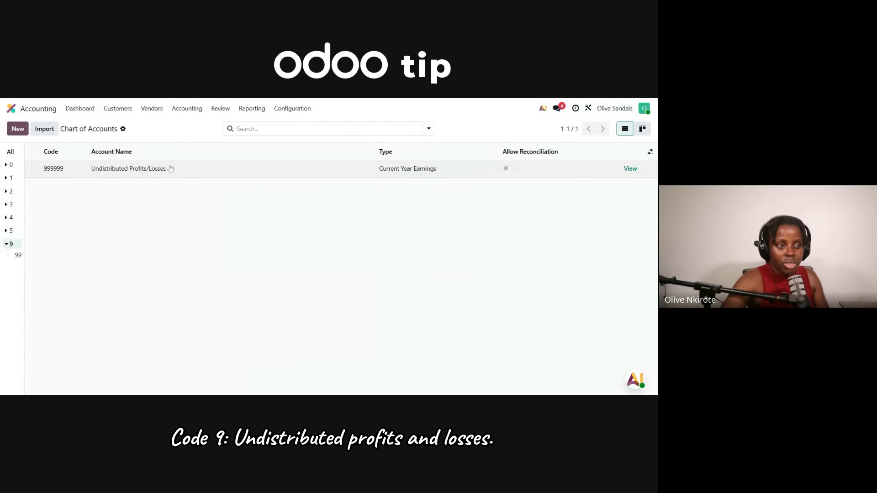
pyautogui.click(6, 245)
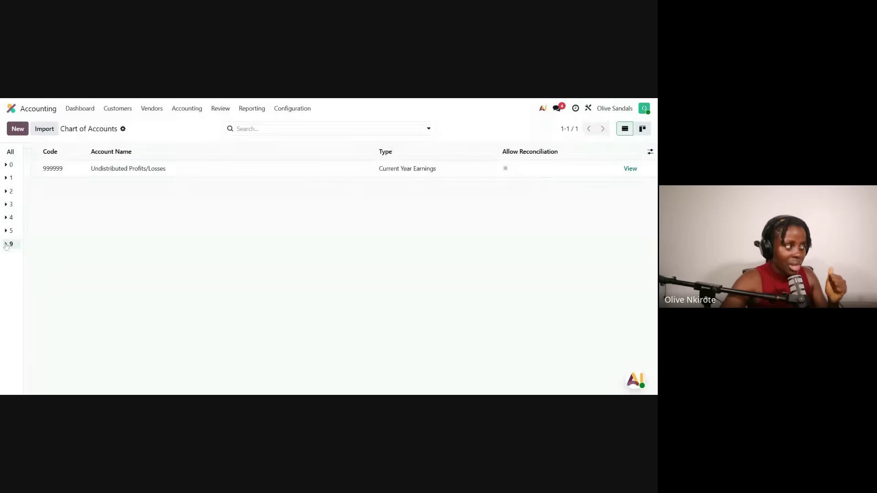
pyautogui.click(8, 219)
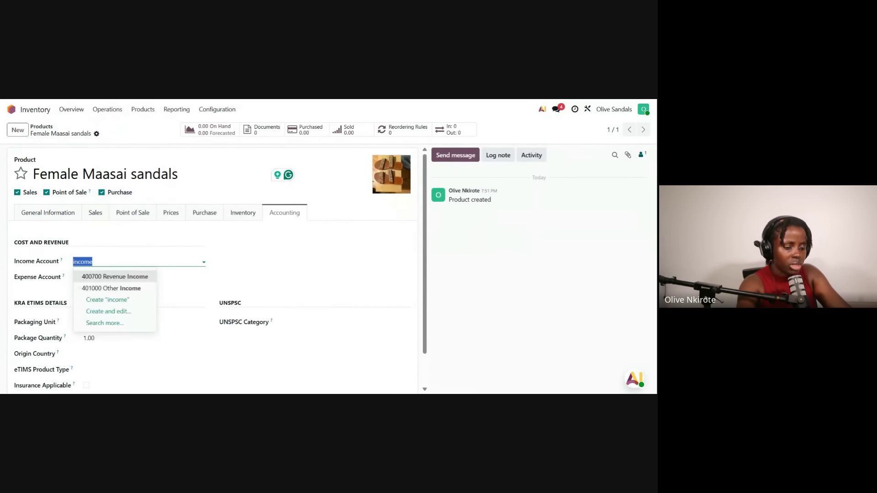
# - Set the product's income account to 400100 Sales category 1 and its expense account to 500100 Cost of sales 1
pyautogui.write('400')
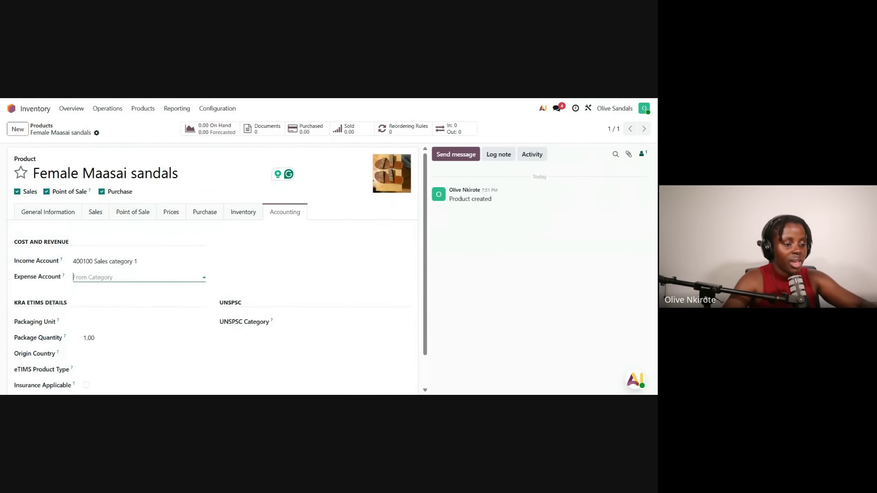
pyautogui.write('500')
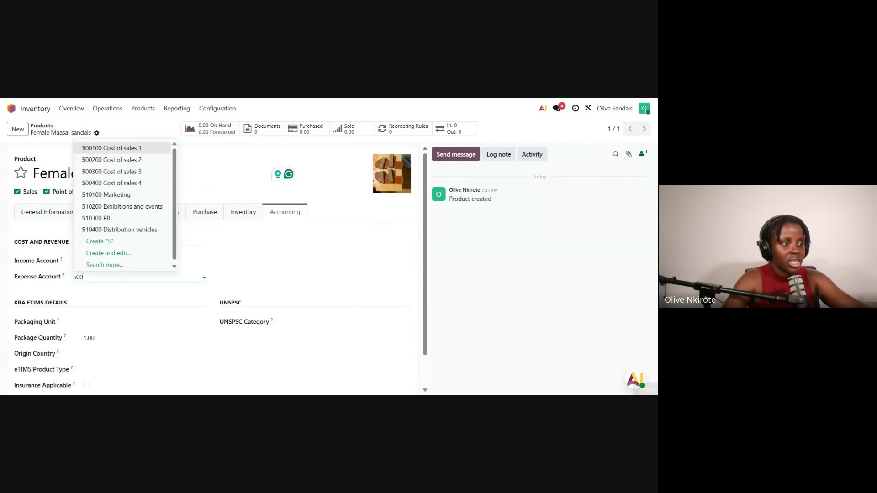
pyautogui.click(125, 194)
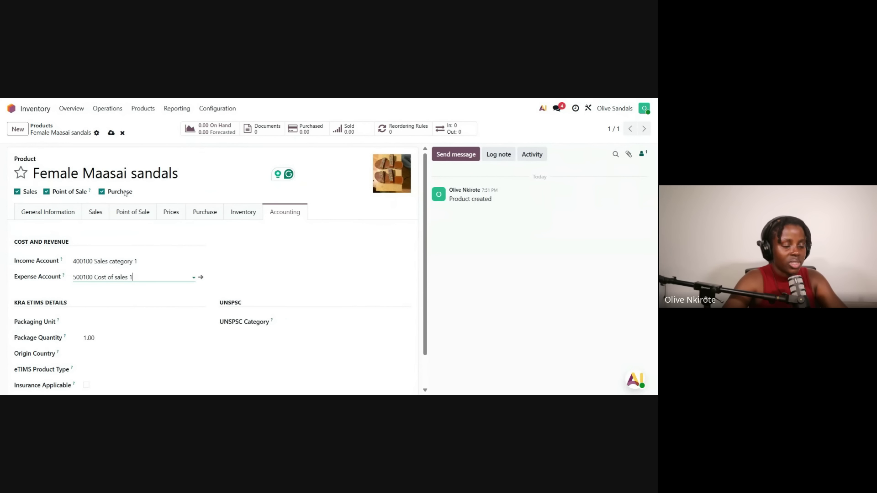
# - Check through the Female Maasai sandals product's details, save the record and return to the product list
pyautogui.scroll(-1, 263, 298)
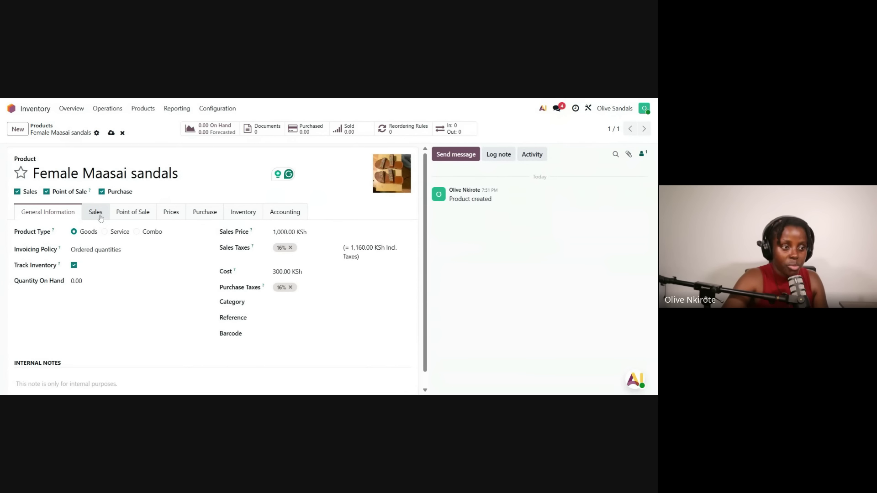
pyautogui.click(101, 217)
pyautogui.click(137, 216)
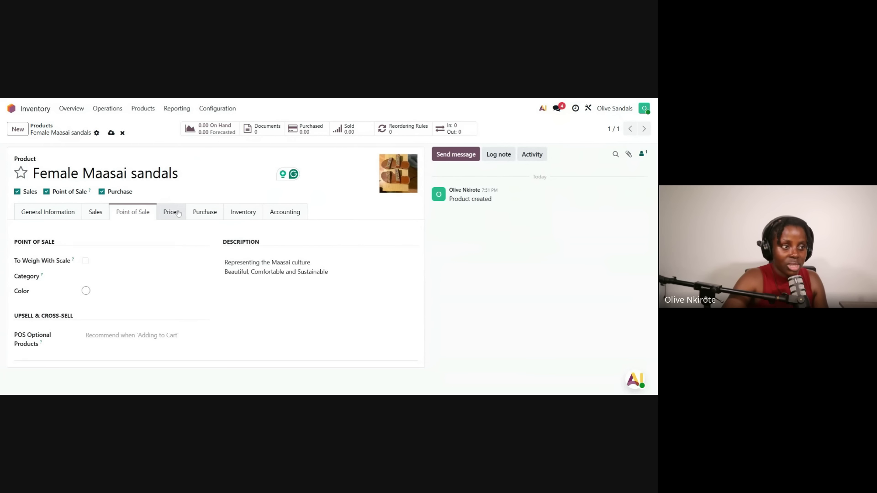
pyautogui.click(172, 215)
pyautogui.click(206, 214)
pyautogui.click(243, 215)
pyautogui.click(285, 215)
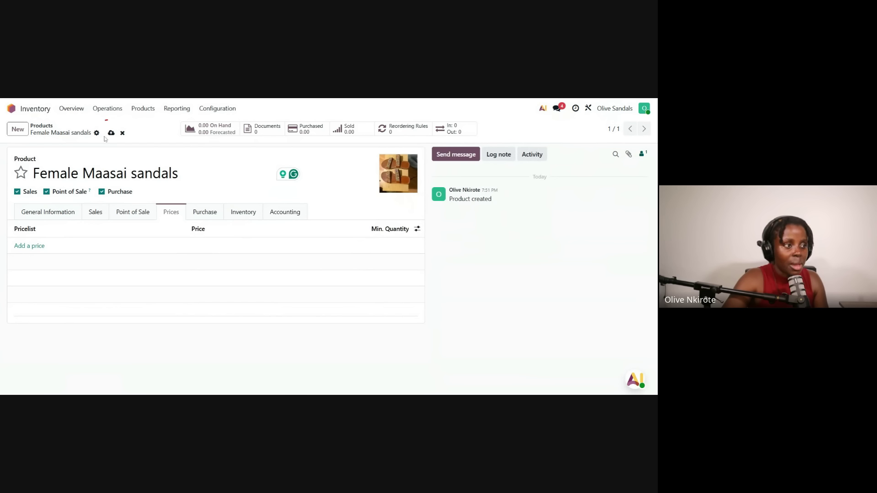
pyautogui.click(111, 132)
pyautogui.click(41, 126)
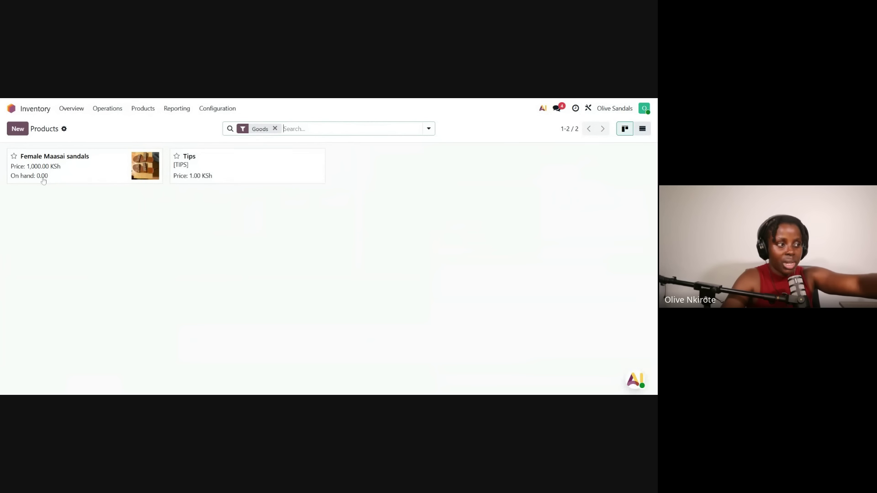
# - Create a new product named Male Maasai Sandals and make it available in Point of Sale
pyautogui.click(18, 129)
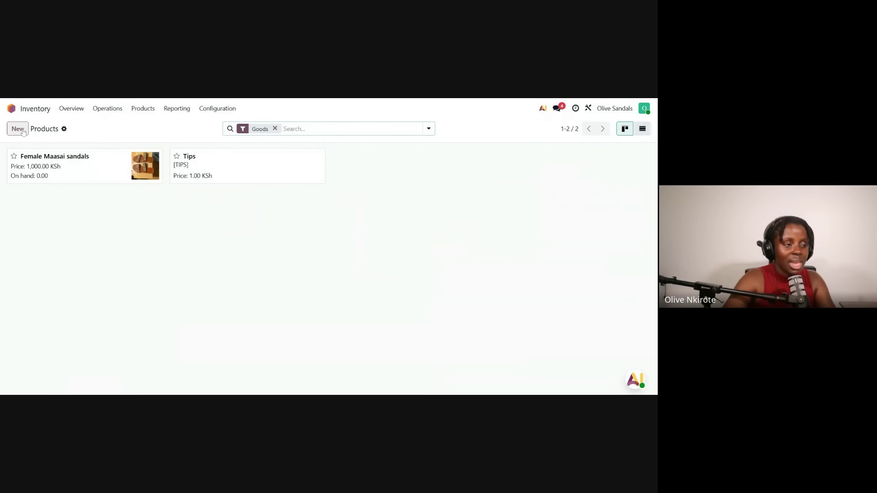
pyautogui.write('Male')
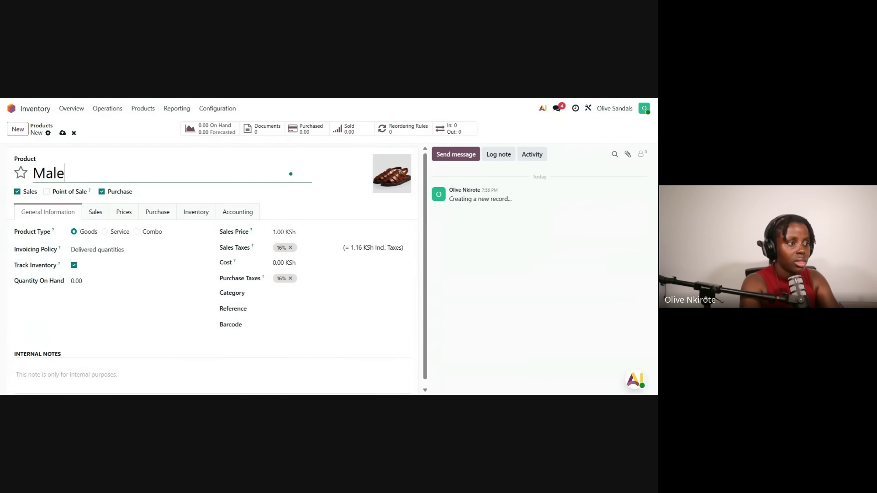
pyautogui.write(' Maasai Sandals')
pyautogui.click(47, 192)
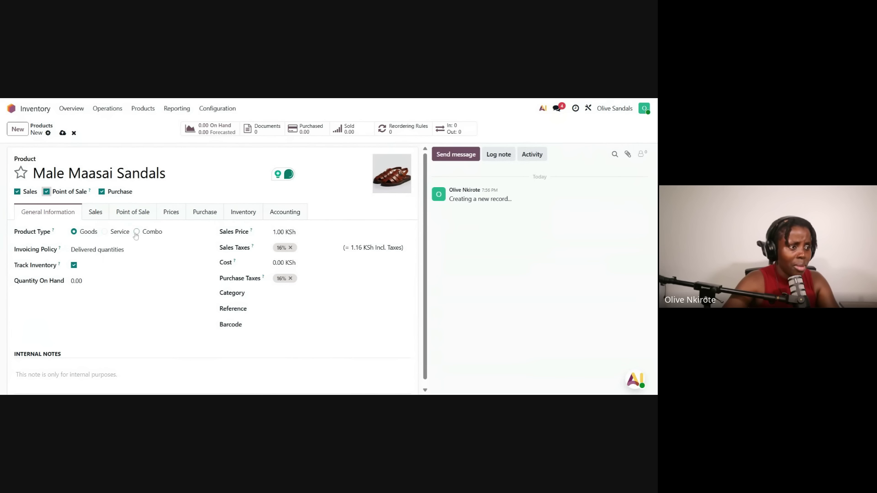
# - Set the invoicing policy of Male Maasai Sandals to Ordered quantities
pyautogui.click(103, 250)
pyautogui.click(102, 263)
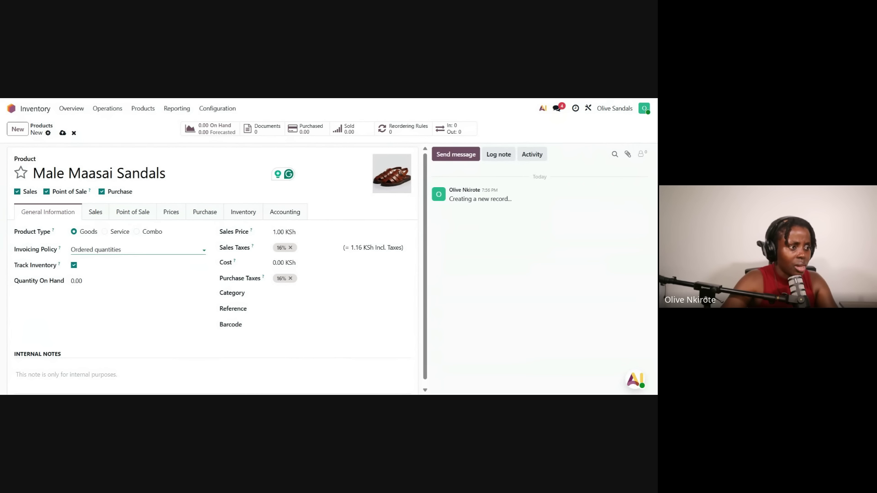
pyautogui.click(95, 212)
pyautogui.click(48, 212)
# - Set the sales price of Male Maasai Sandals to 1,500 KSh and its cost to 500 KSh
pyautogui.click(278, 232)
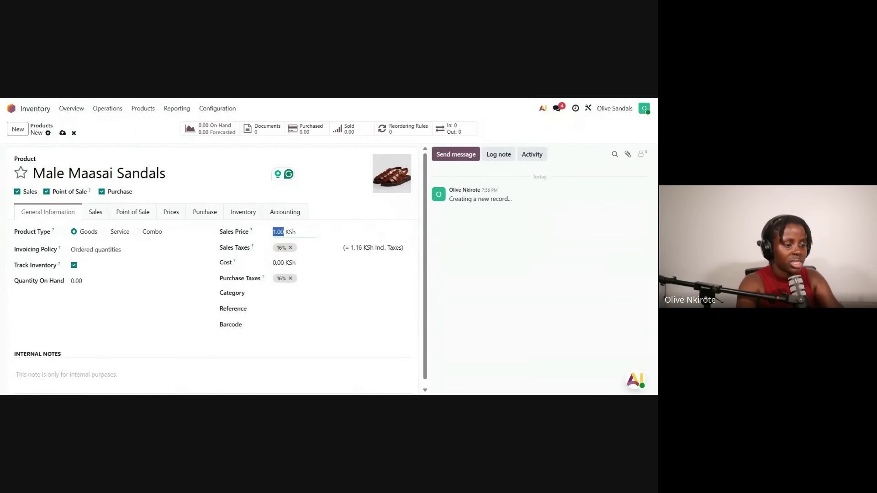
pyautogui.write('1500')
pyautogui.press('Tab')
pyautogui.write('5')
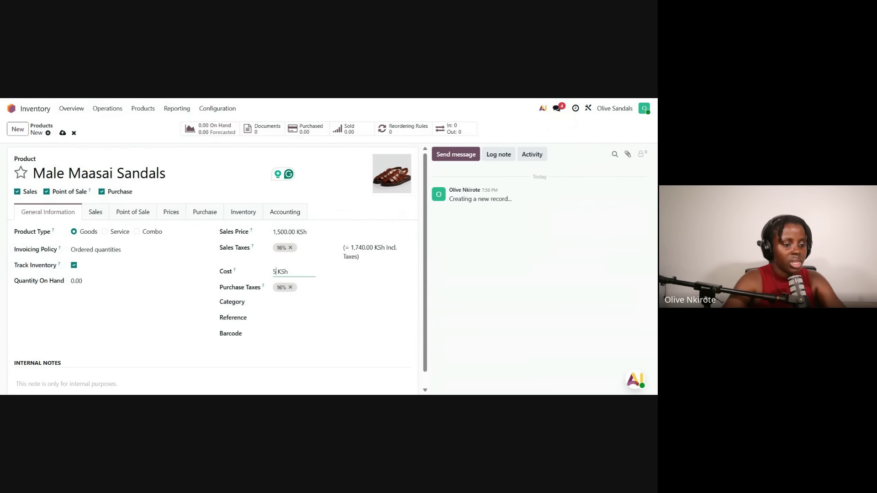
pyautogui.write('00')
# - Add the point of sale description "For the authentic Africa man" to Male Maasai Sandals
pyautogui.click(95, 212)
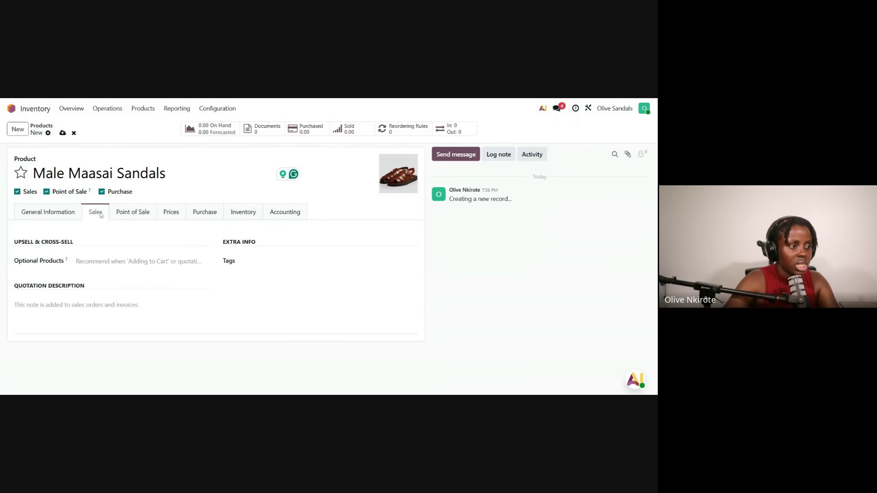
pyautogui.click(146, 213)
pyautogui.click(229, 262)
pyautogui.write('For the')
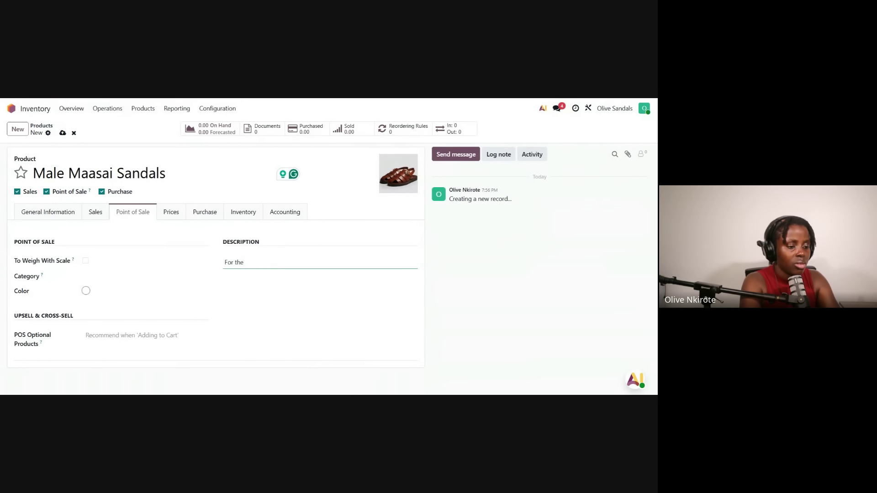
pyautogui.write(' authentic Africa Man')
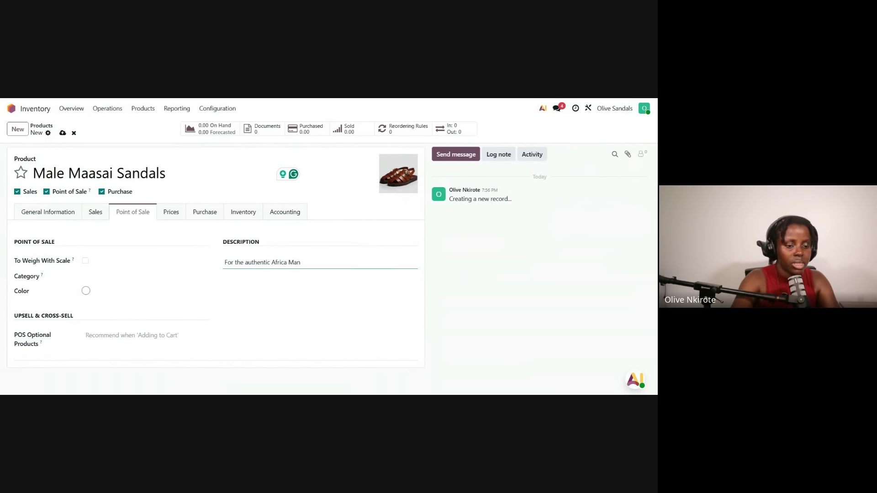
pyautogui.press('BackSpace')
pyautogui.write('am')
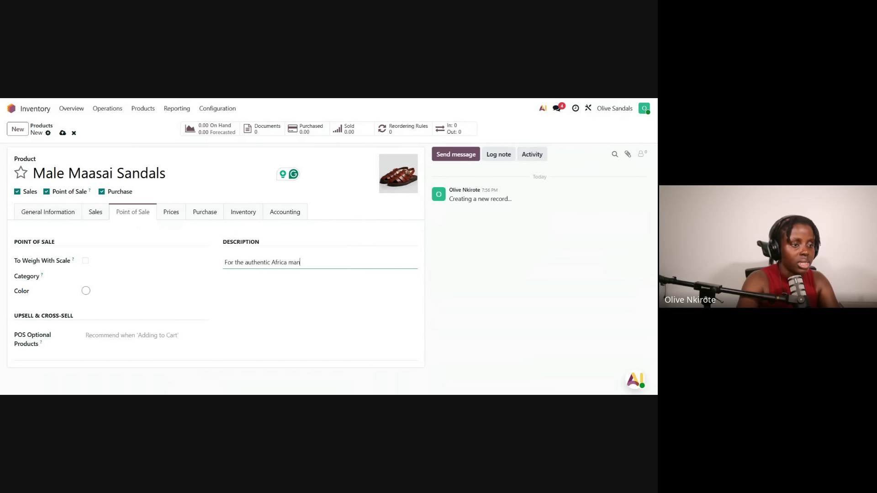
pyautogui.click(86, 291)
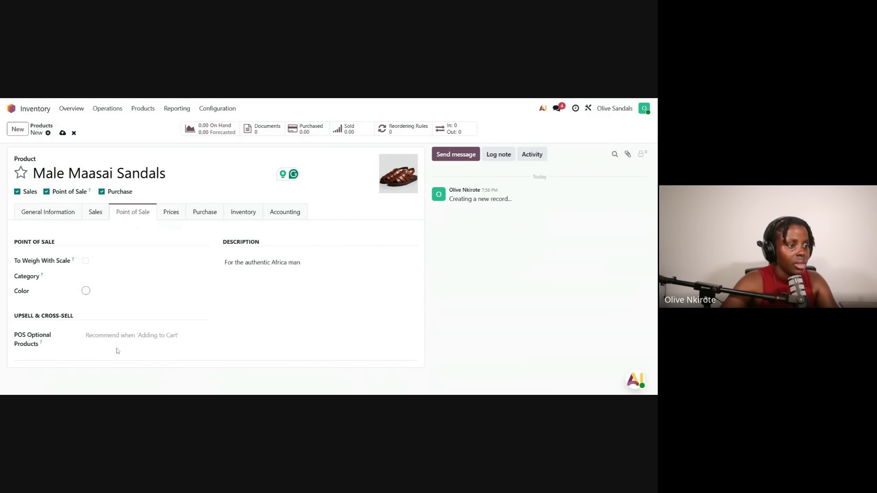
# - Set the income account of Male Maasai Sandals to 400100 Sales category 1
pyautogui.click(172, 212)
pyautogui.click(202, 214)
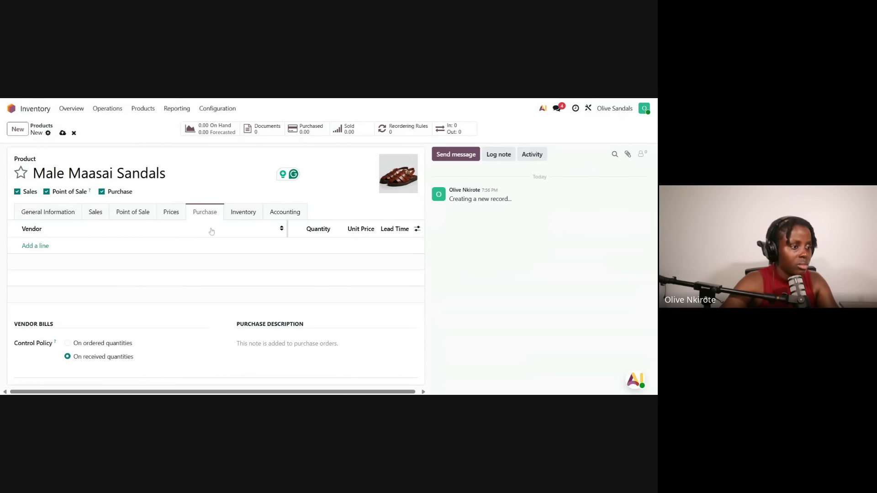
pyautogui.click(249, 216)
pyautogui.click(285, 213)
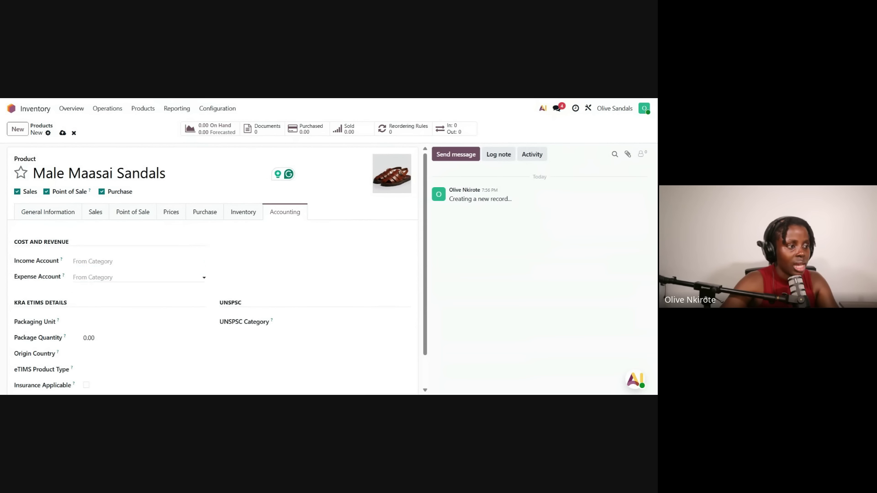
pyautogui.click(139, 261)
pyautogui.write('400')
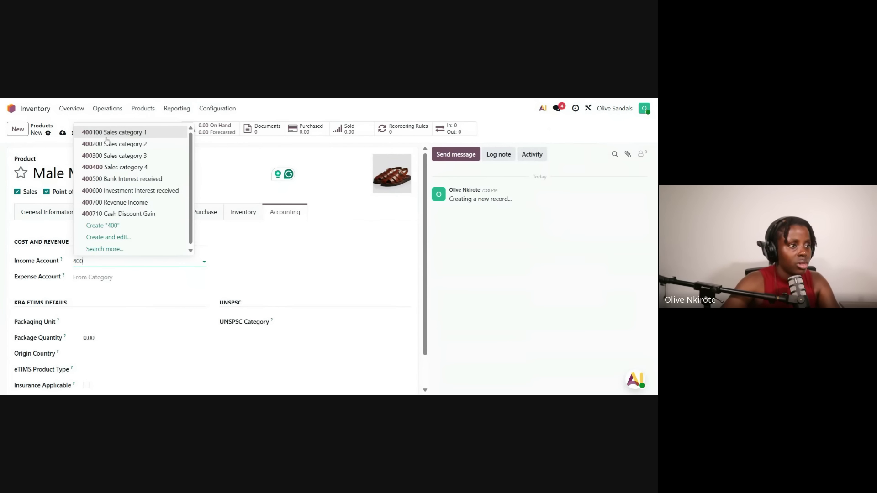
pyautogui.click(106, 137)
pyautogui.click(119, 263)
# - Set the expense account of Male Maasai Sandals to 500100 Cost of sales 1 and save the product
pyautogui.click(127, 277)
pyautogui.write('500')
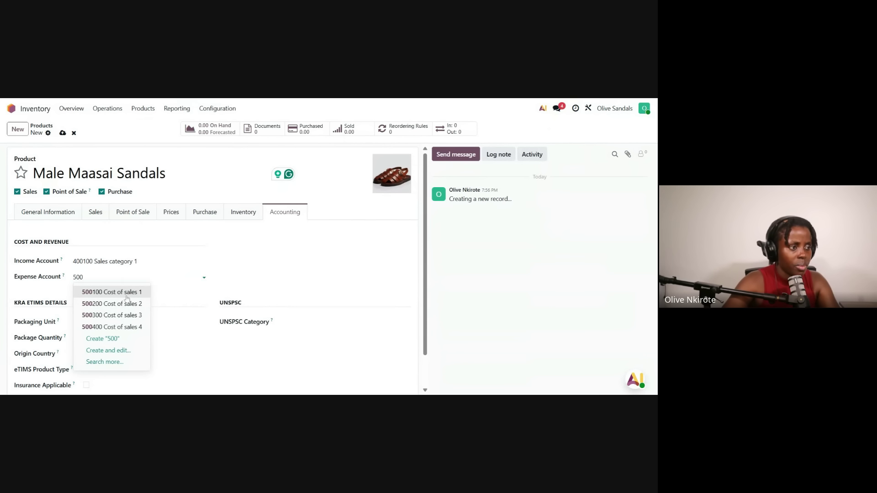
pyautogui.click(126, 297)
pyautogui.scroll(-1, 206, 229)
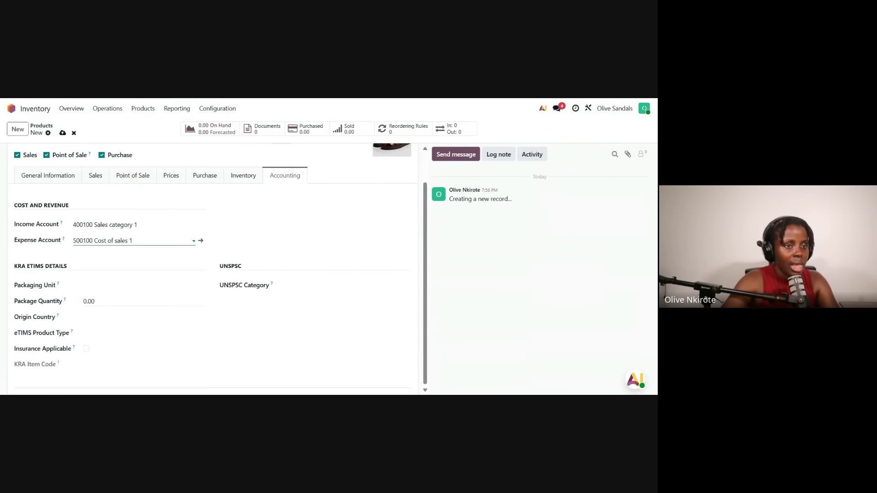
pyautogui.scroll(1, 231, 149)
pyautogui.click(63, 132)
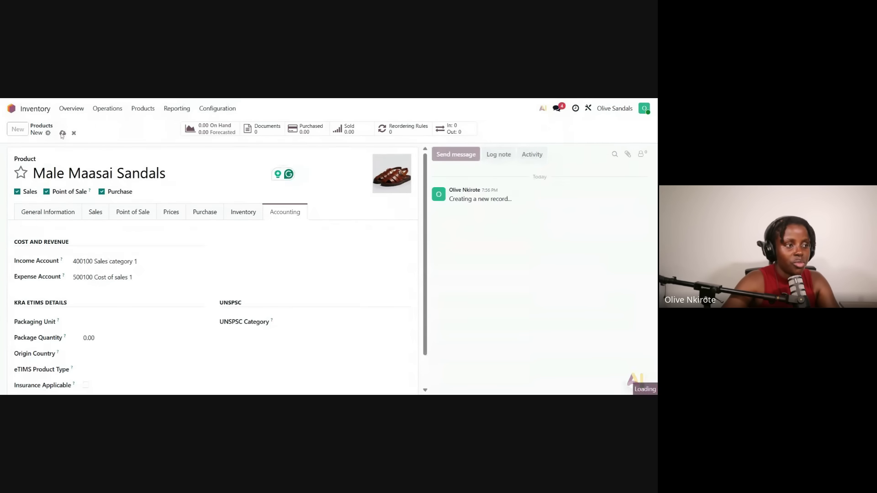
# - Return to the products overview, look at its record import and export options, and display the products as a list
pyautogui.click(42, 126)
pyautogui.click(64, 129)
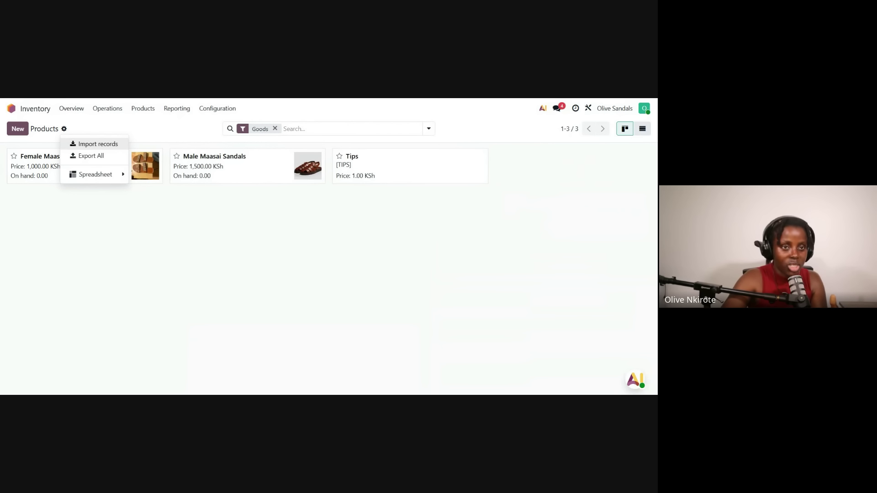
pyautogui.click(617, 144)
pyautogui.click(642, 130)
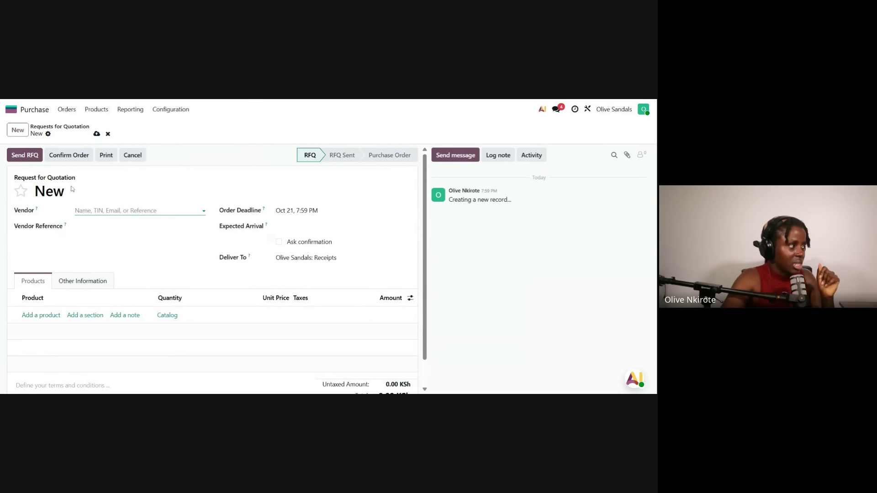
# - Fill in the request's header: the vendor, order deadline Oct 22, 9:00 AM, expected arrival Oct 24, 9:00 AM, and delivery to Olive Sandals: Receipts
pyautogui.click(100, 210)
pyautogui.click(98, 225)
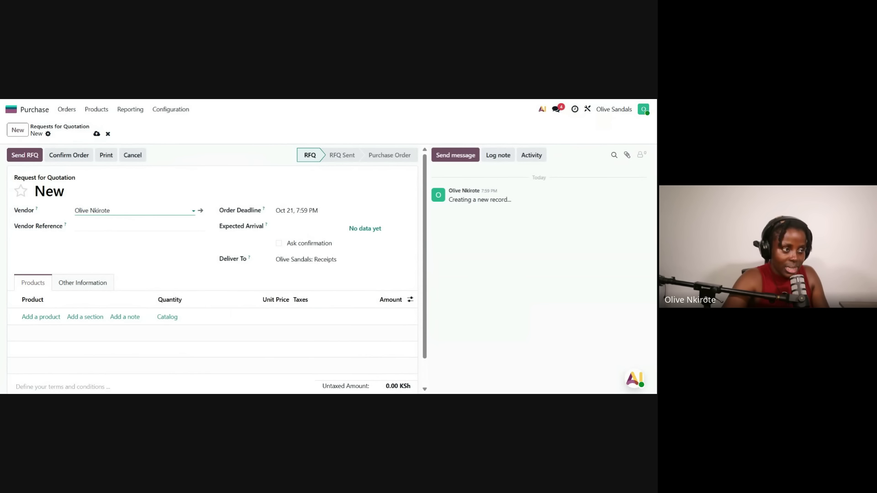
pyautogui.click(302, 213)
pyautogui.click(351, 309)
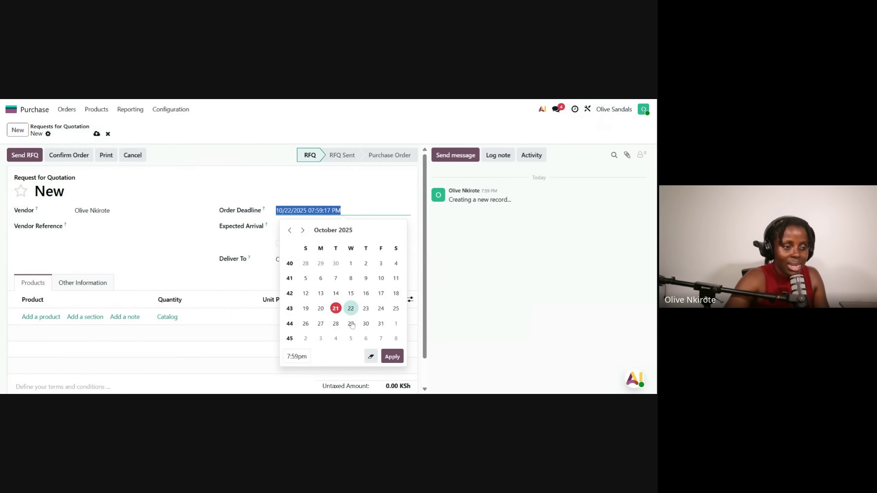
pyautogui.click(297, 356)
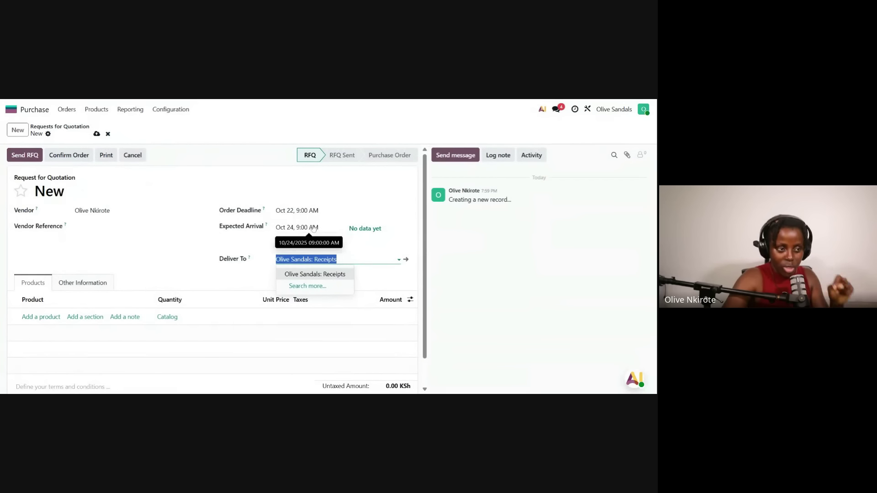
pyautogui.click(375, 186)
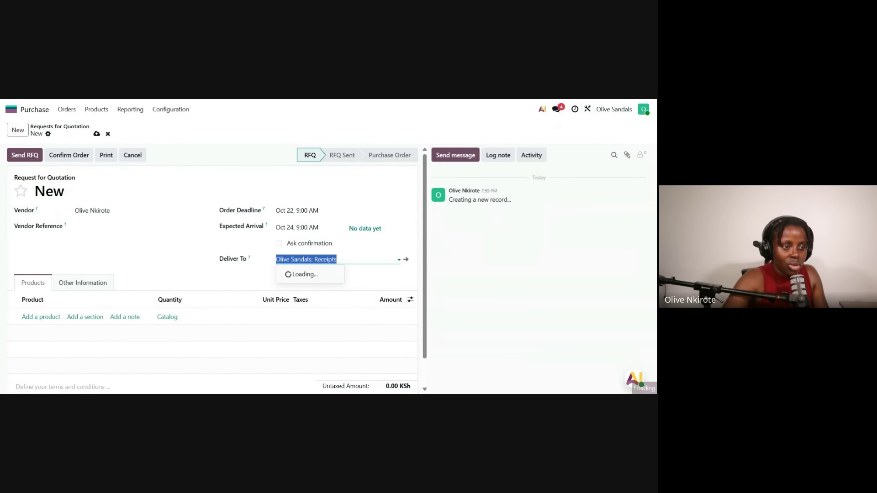
pyautogui.click(315, 275)
# - Add 100 Female Maasai sandals and 100 Male Maasai Sandals as product lines of the request for quotation
pyautogui.scroll(-1, 41, 291)
pyautogui.click(41, 286)
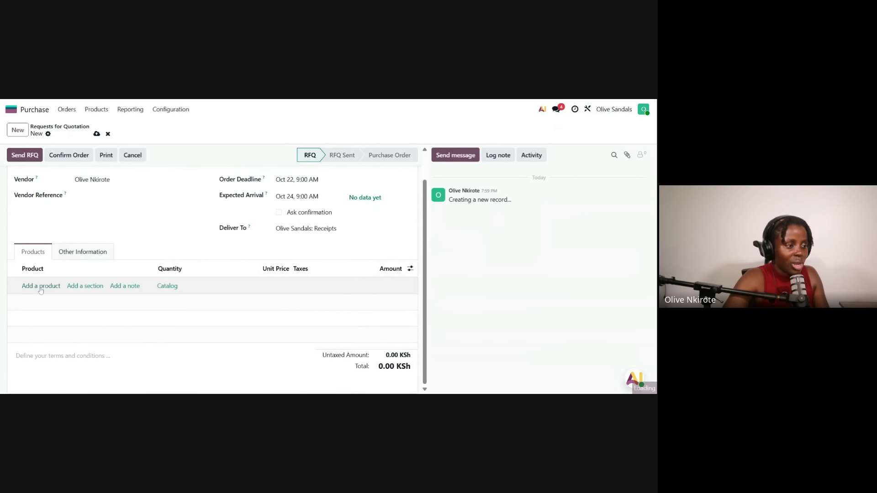
pyautogui.click(64, 323)
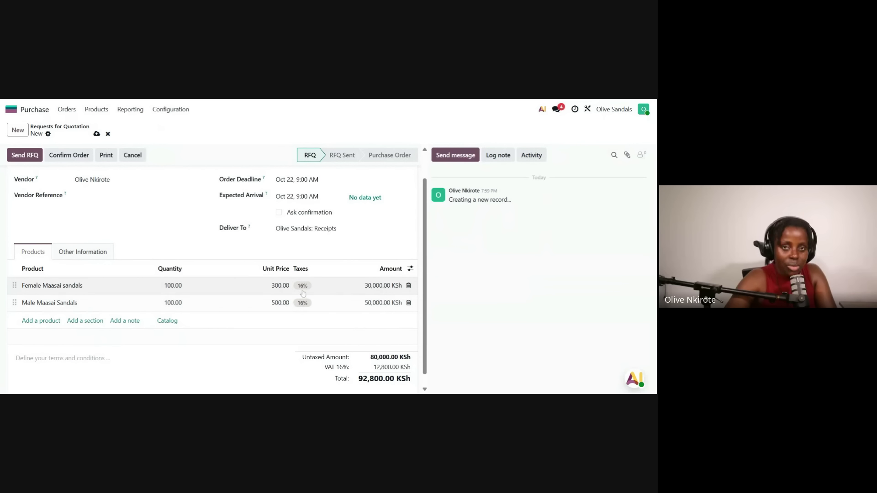
pyautogui.scroll(-1, 187, 276)
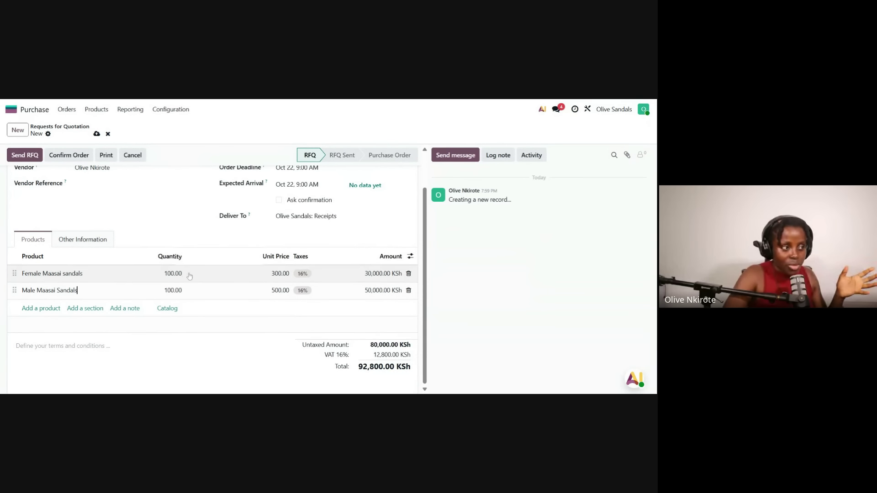
# - Email the request for quotation to the vendor with its PDF attached
pyautogui.scroll(1, 189, 277)
pyautogui.click(24, 155)
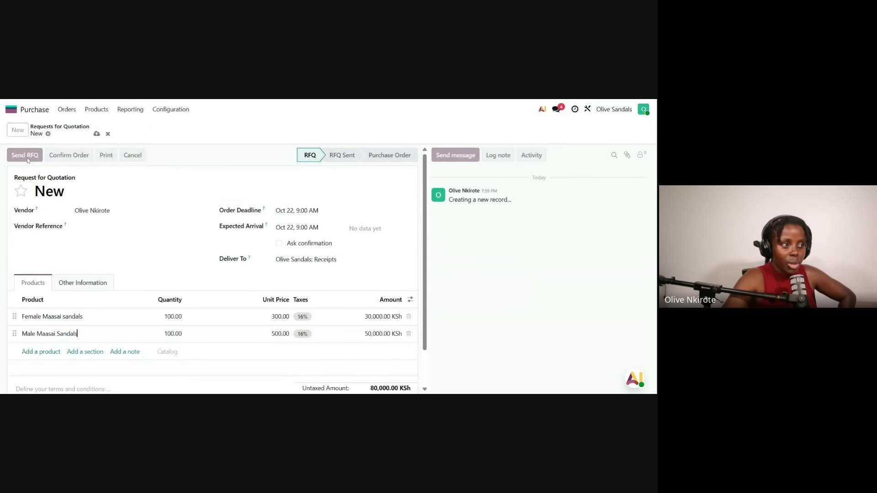
pyautogui.click(25, 155)
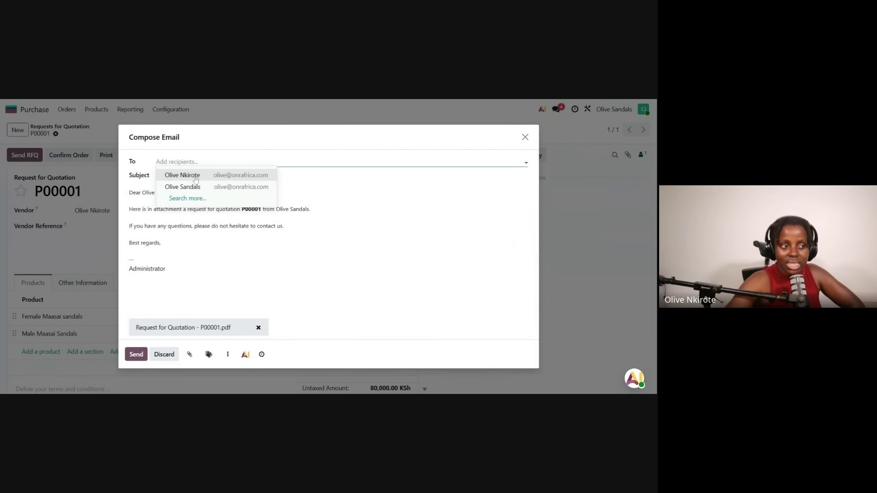
pyautogui.click(195, 179)
pyautogui.click(136, 358)
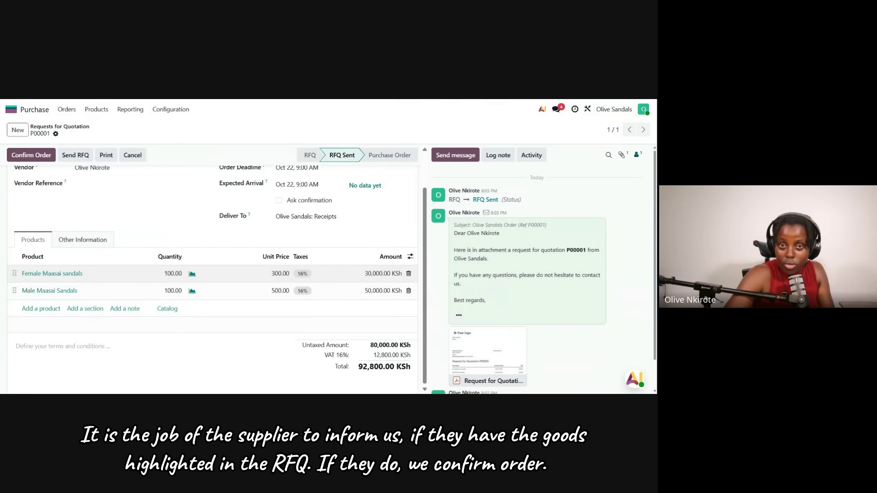
# - Confirm the request as a purchase order and email the purchase order to the vendor
pyautogui.click(40, 160)
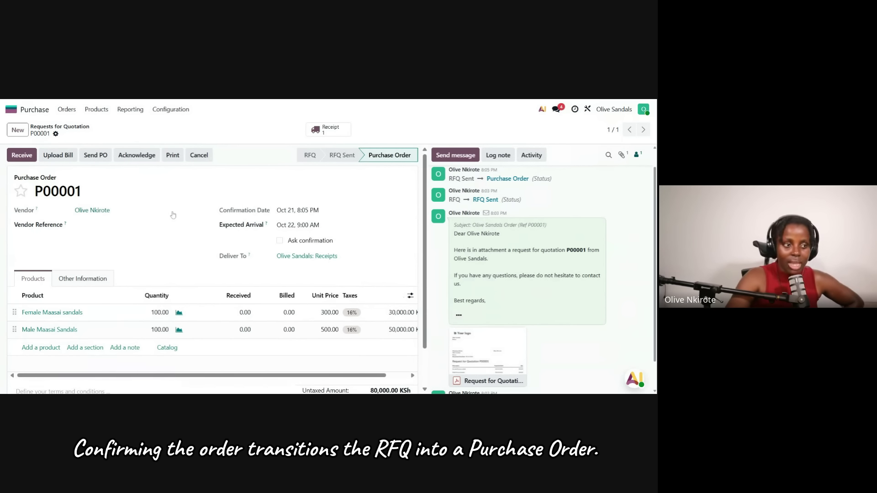
pyautogui.scroll(-1, 174, 220)
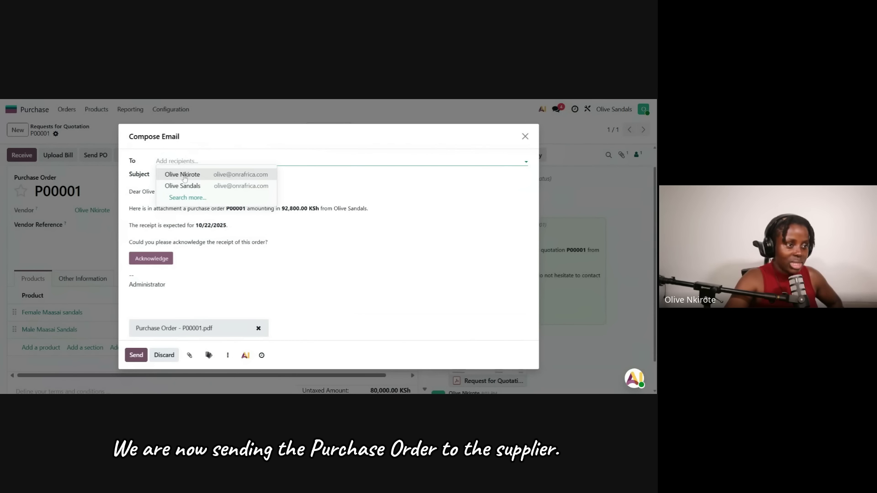
pyautogui.click(183, 175)
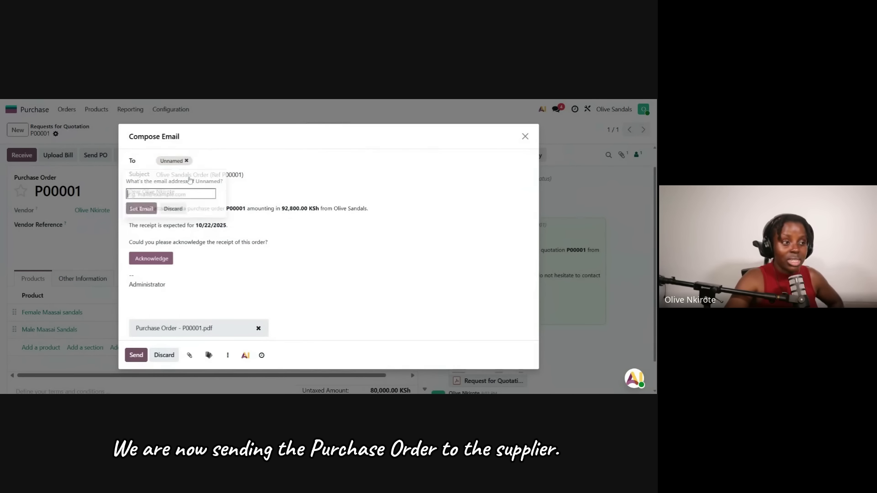
pyautogui.click(137, 356)
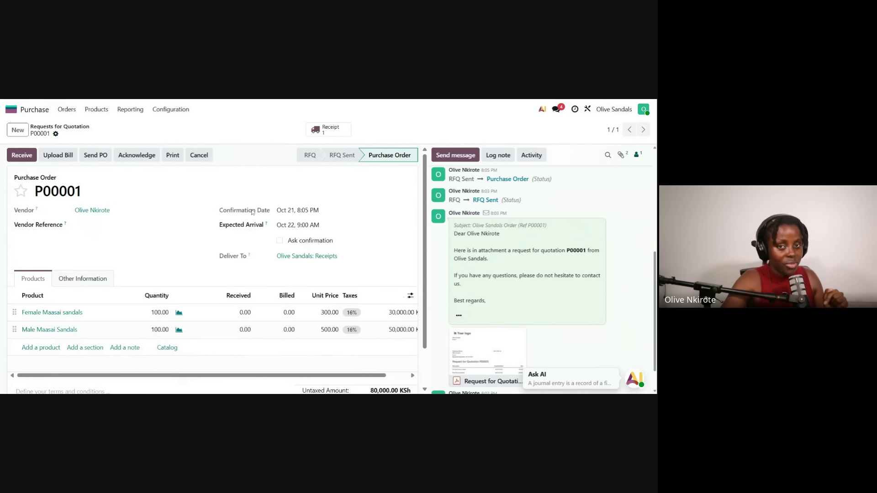
# - Switch to Gmail and examine the received purchase order email and its attached PDF
pyautogui.hotkey('ctrl', 'Tab')
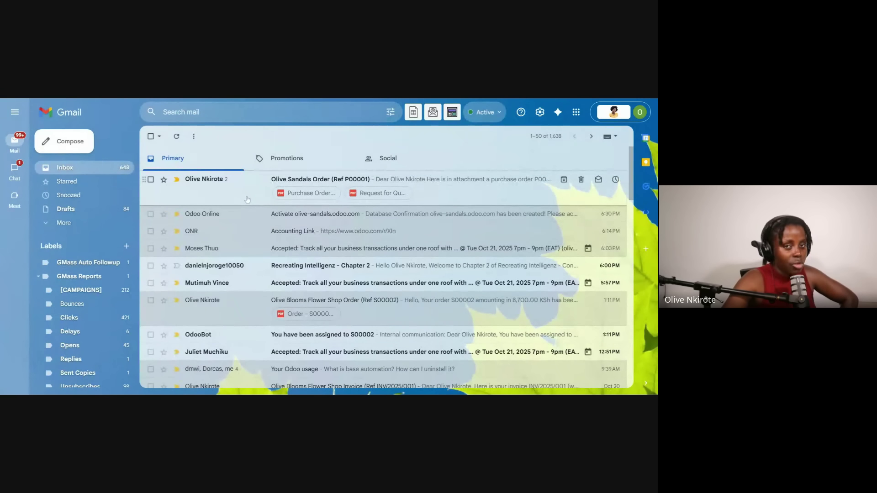
pyautogui.click(247, 199)
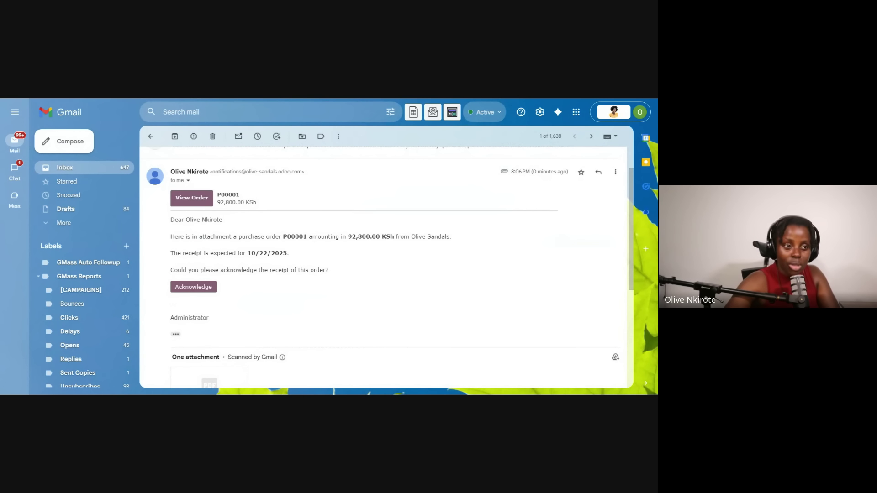
pyautogui.moveTo(348, 236); pyautogui.dragTo(392, 236)
pyautogui.click(399, 251)
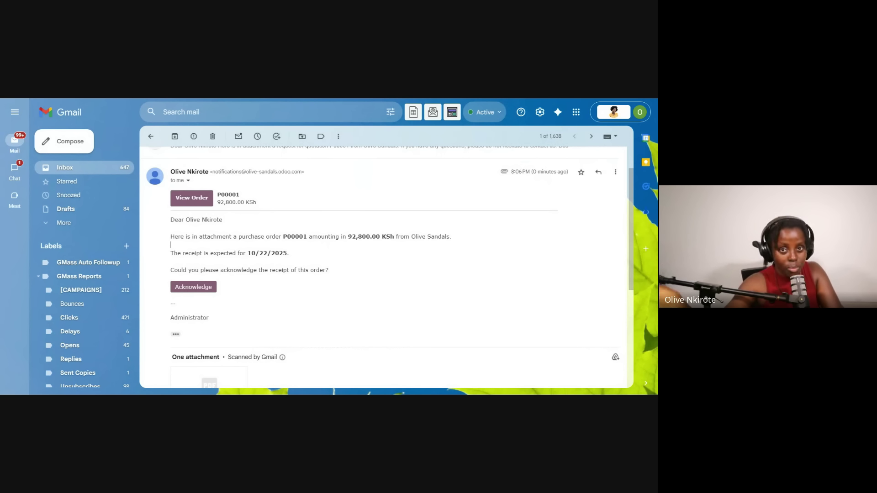
pyautogui.scroll(2, 329, 260)
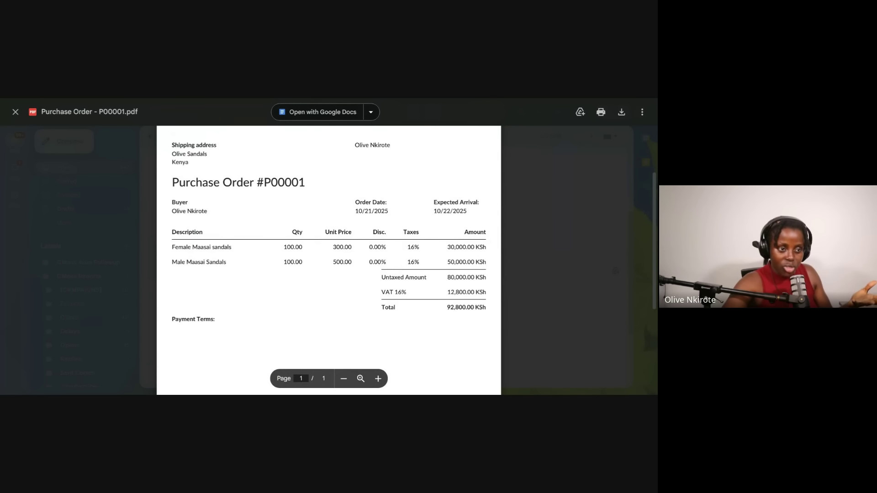
pyautogui.scroll(-1, 329, 260)
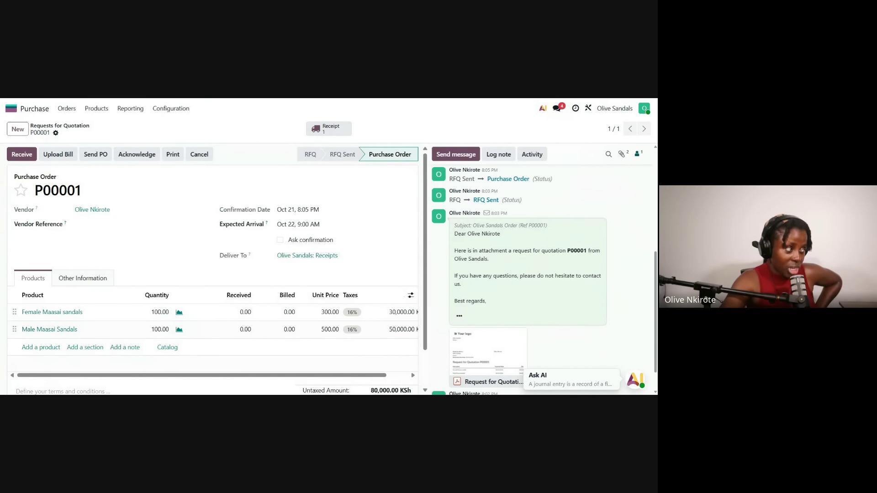
# - Open the warehouse receipt linked to the purchase order
pyautogui.click(328, 131)
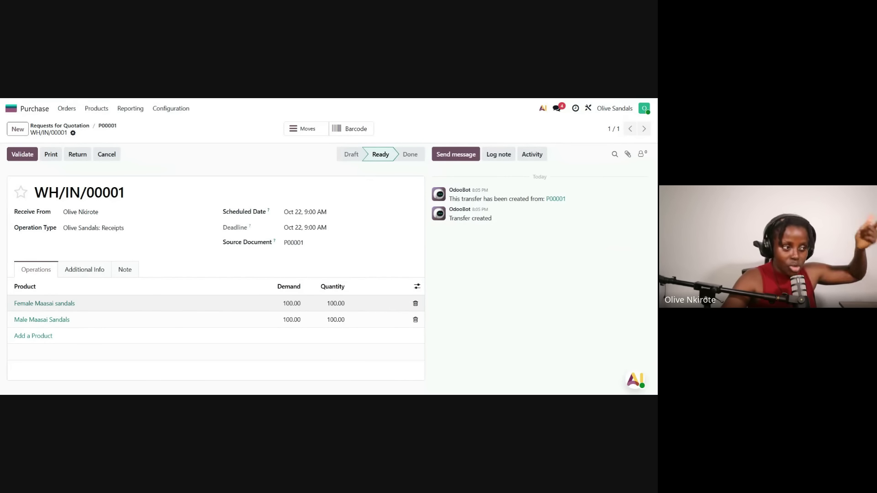
# - Try to set the received quantity of Female Maasai sandals to 90
pyautogui.click(336, 303)
pyautogui.click(336, 304)
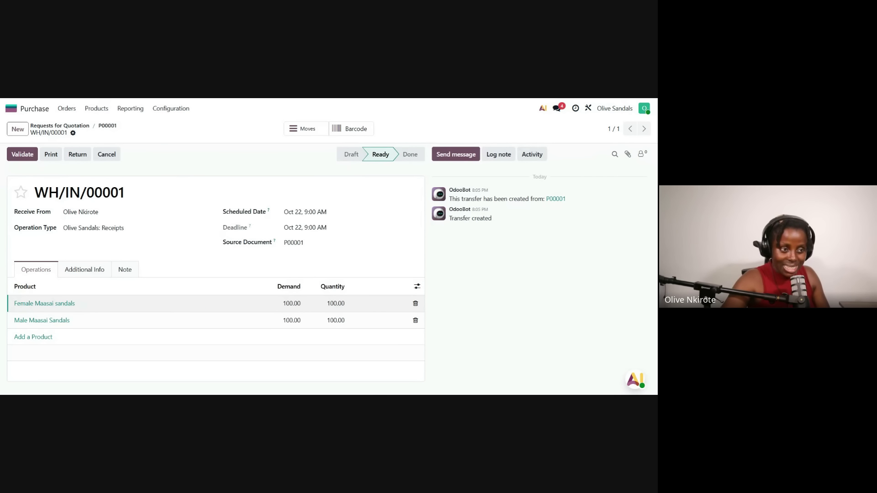
pyautogui.click(337, 303)
pyautogui.press('BackSpace')
pyautogui.press('BackSpace')
pyautogui.press('BackSpace')
pyautogui.write('90')
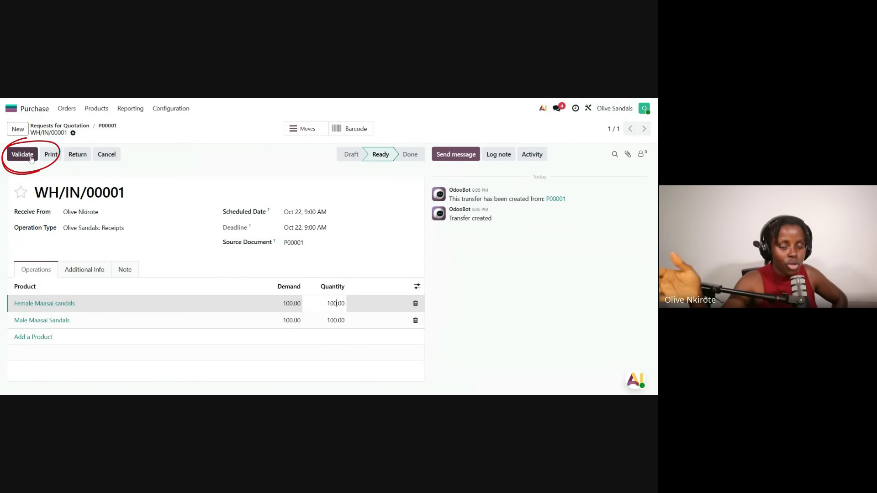
# - Validate the receipt with 100 units of each sandal product and check its effective date
pyautogui.click(30, 157)
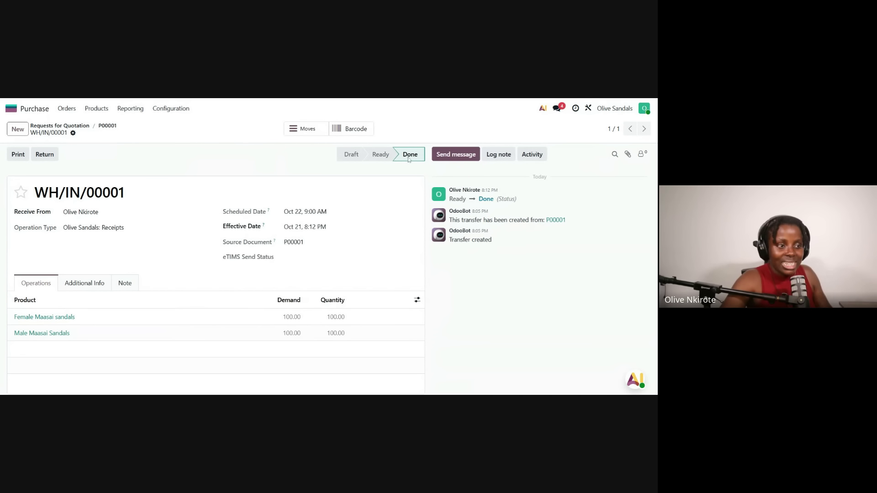
pyautogui.moveTo(299, 232)
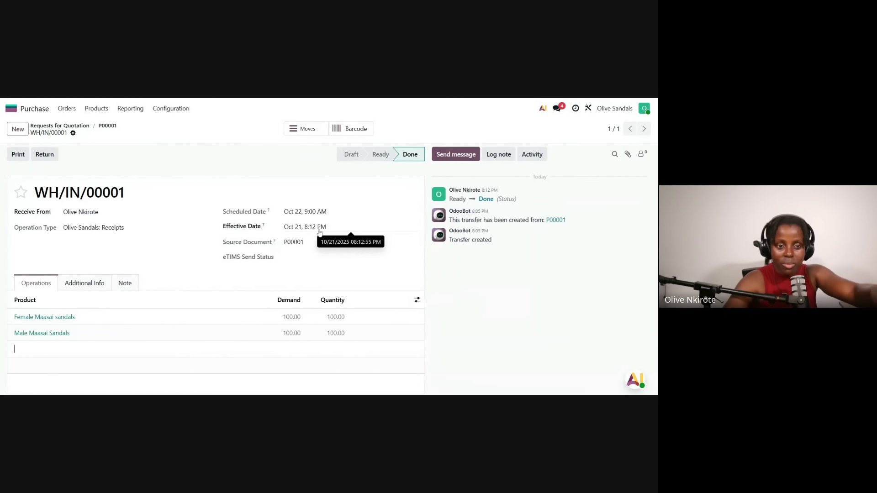
# - Leave Purchase and open the stock report in Inventory to examine the sandals' on-hand quantities and total value
pyautogui.click(53, 126)
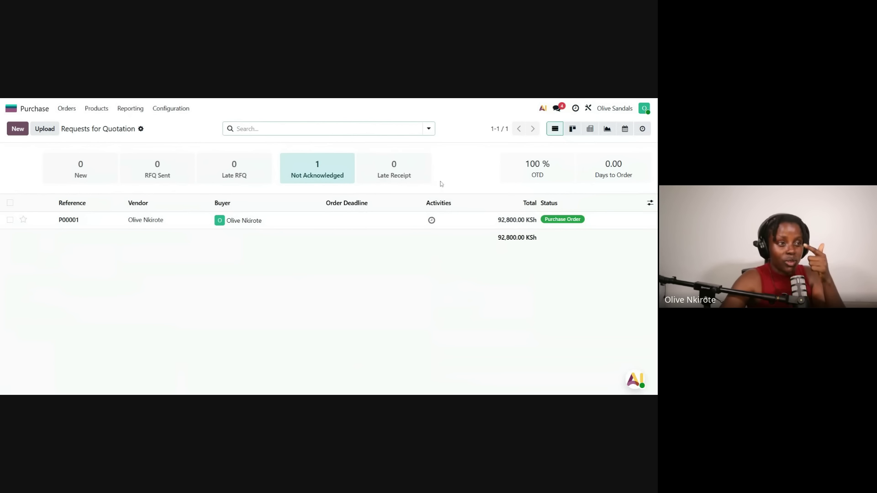
pyautogui.click(11, 109)
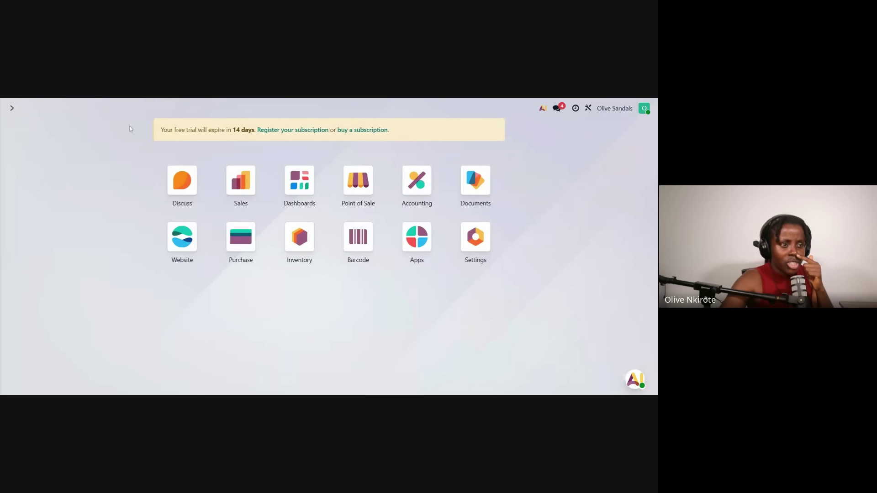
pyautogui.click(299, 237)
pyautogui.click(186, 112)
pyautogui.click(187, 126)
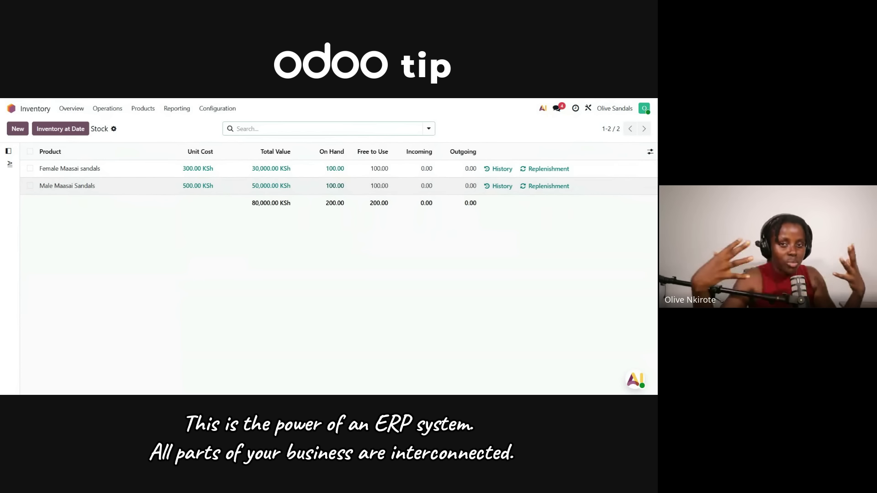
# - Leave Inventory, open the sandals purchase order in Purchase and acknowledge it
pyautogui.click(35, 107)
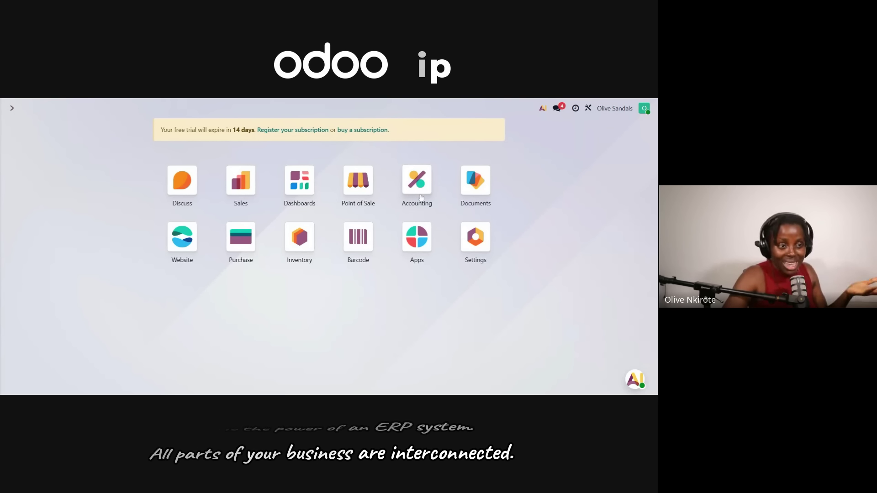
pyautogui.click(240, 237)
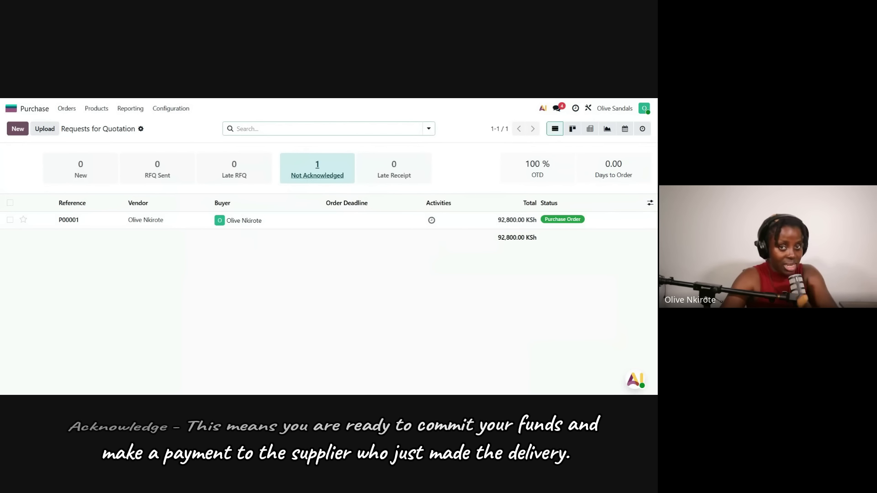
pyautogui.click(207, 221)
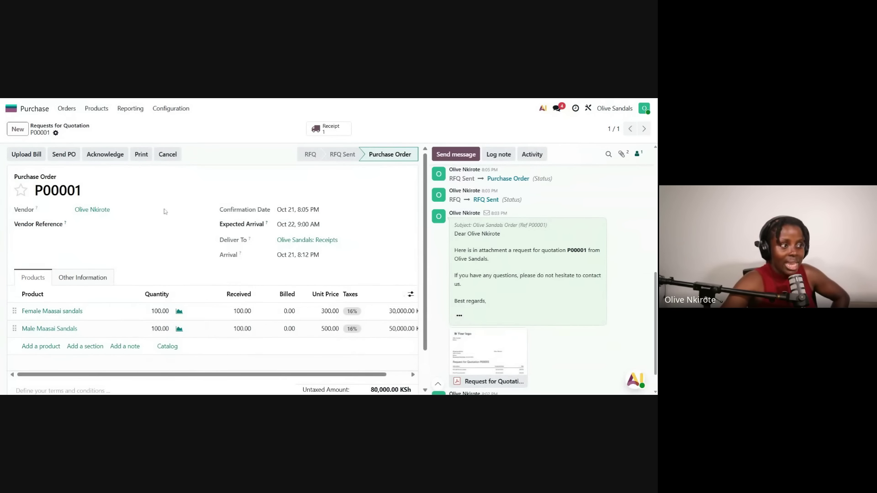
pyautogui.click(99, 155)
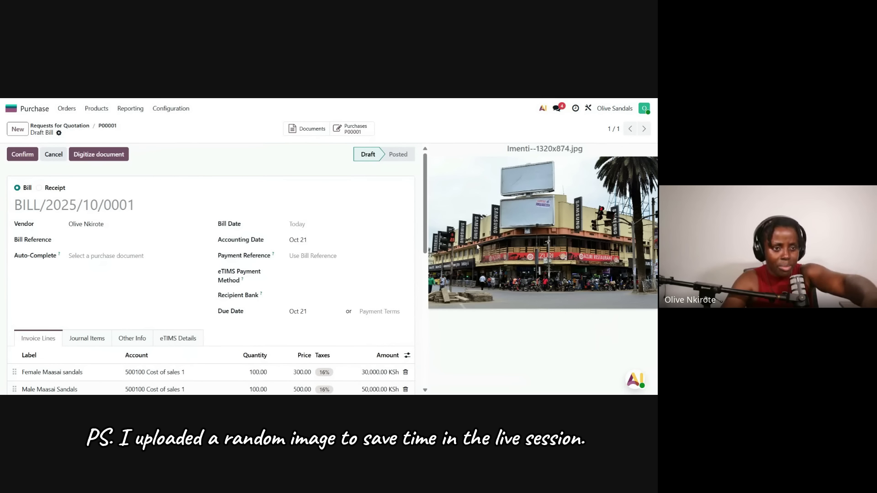
# - Number the draft vendor bill BILL/2025/001 and check its bill date without changing it
pyautogui.write('BILL/202')
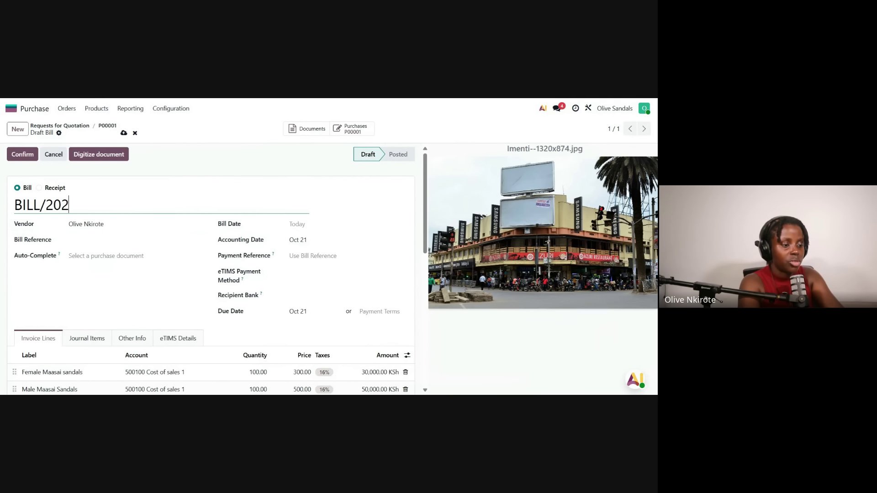
pyautogui.write('5/001')
pyautogui.click(297, 224)
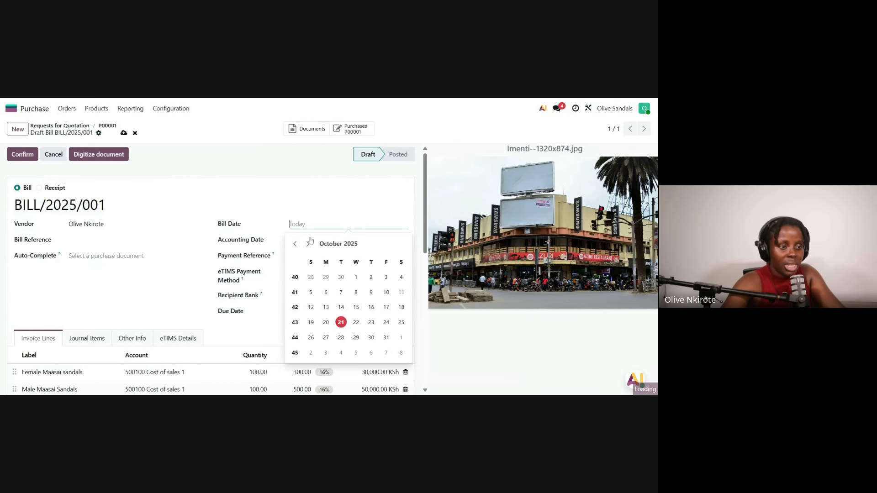
pyautogui.click(313, 216)
# - Open the draft bill's journal items and rename account 210000 Creditors Control Account to Accounts Payable in the chart of accounts
pyautogui.scroll(-3, 206, 261)
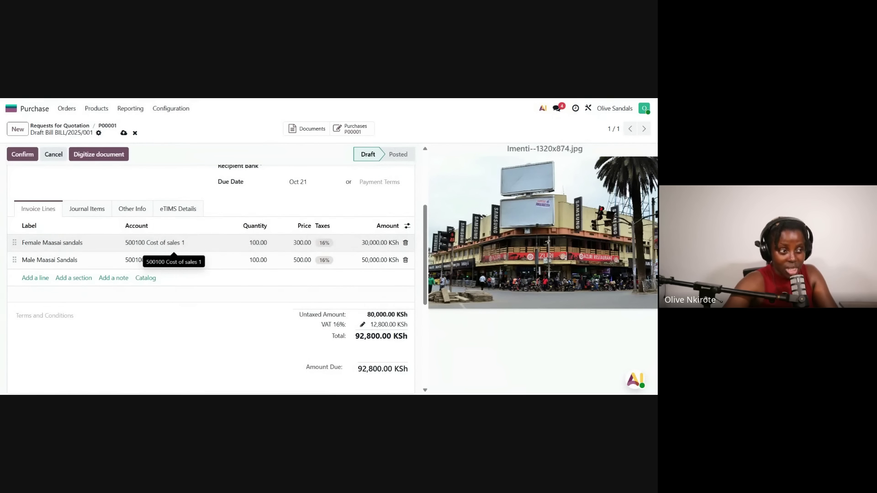
pyautogui.click(92, 210)
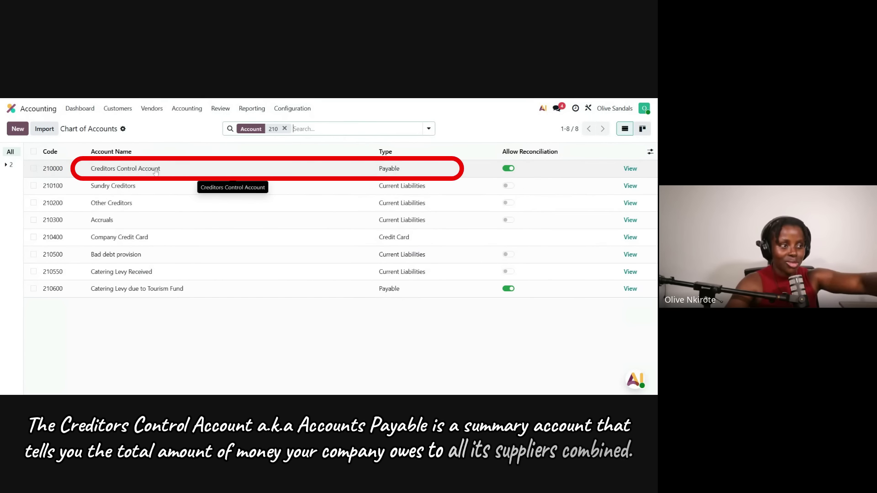
pyautogui.click(167, 169)
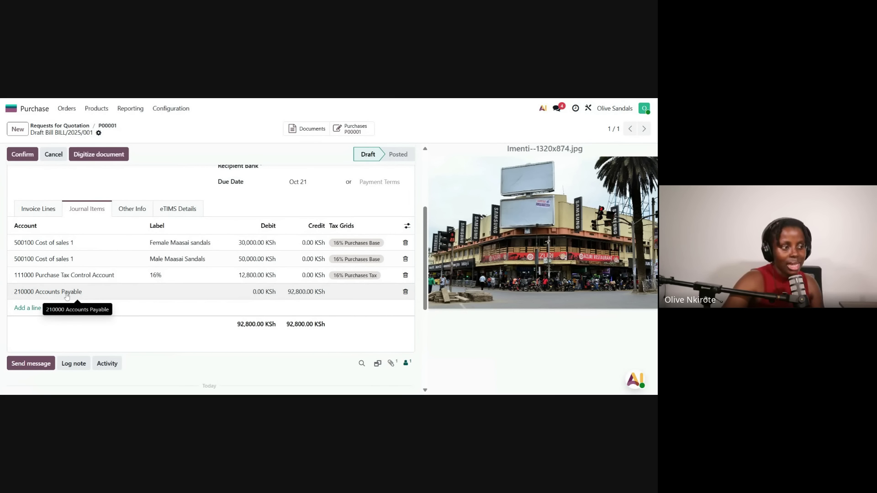
# - Review the draft bill's journal items and details, and confirm the bill
pyautogui.scroll(3, 69, 296)
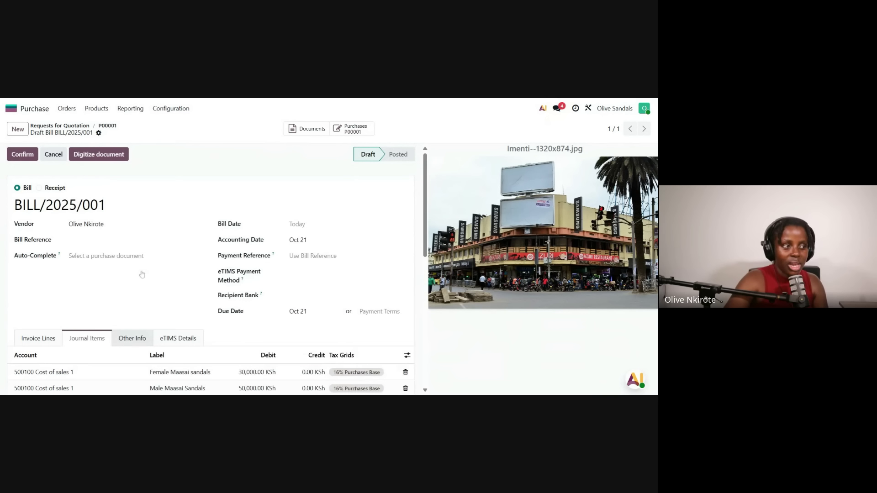
pyautogui.scroll(-2, 29, 174)
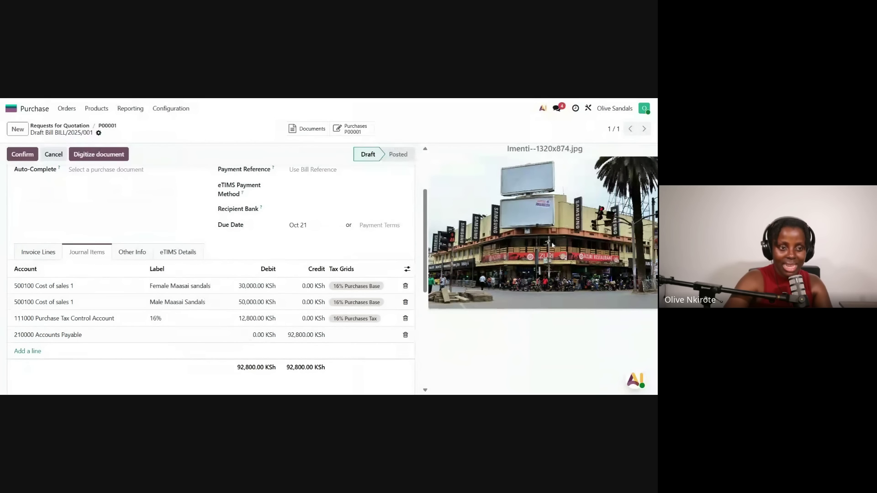
pyautogui.scroll(-1, 130, 260)
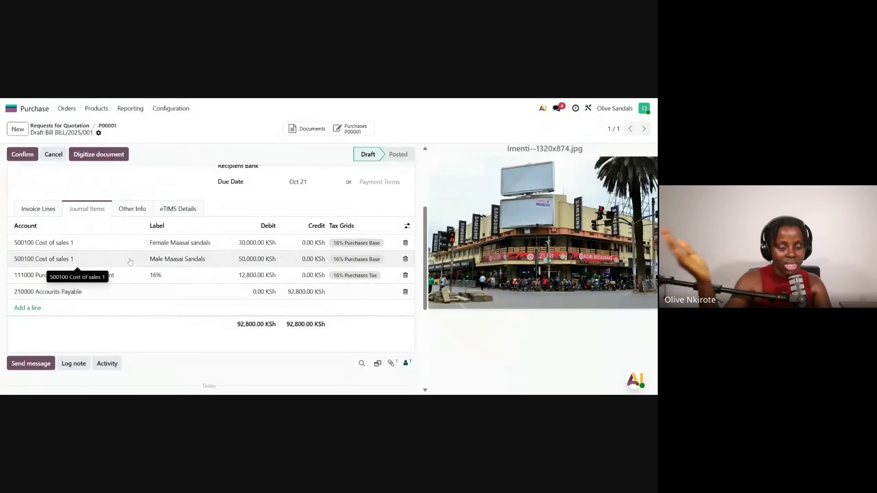
pyautogui.scroll(3, 229, 205)
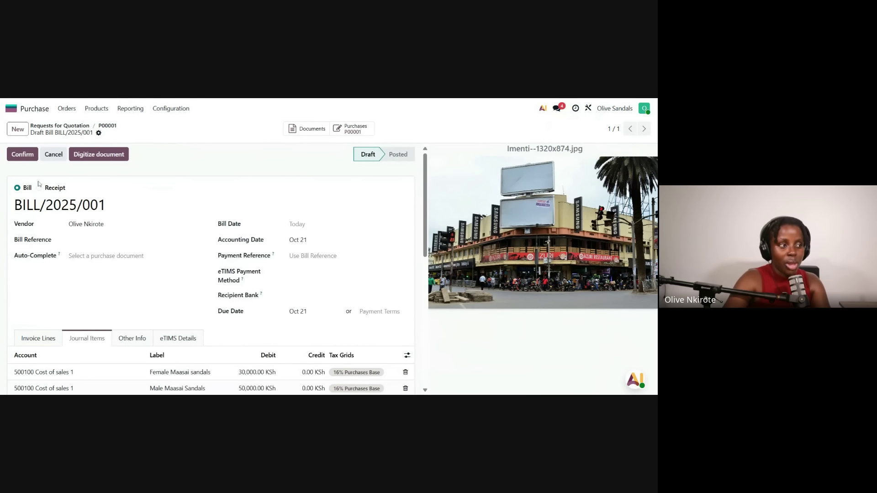
pyautogui.click(22, 156)
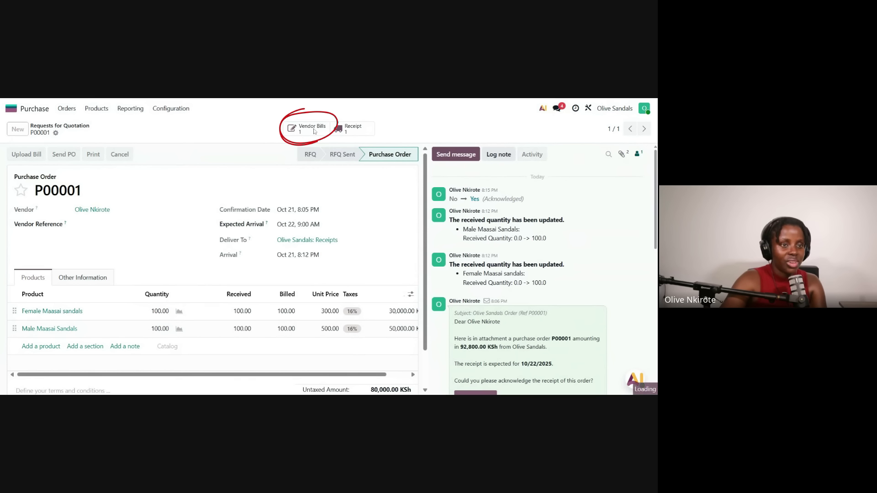
# - Open the vendor bill linked to the purchase order and create its payment from the Bank journal
pyautogui.click(314, 132)
pyautogui.click(40, 155)
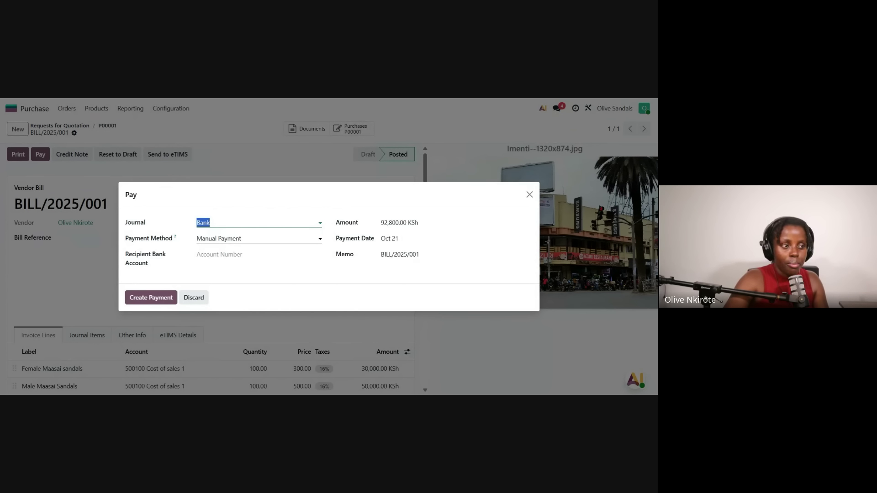
pyautogui.click(256, 239)
pyautogui.click(168, 299)
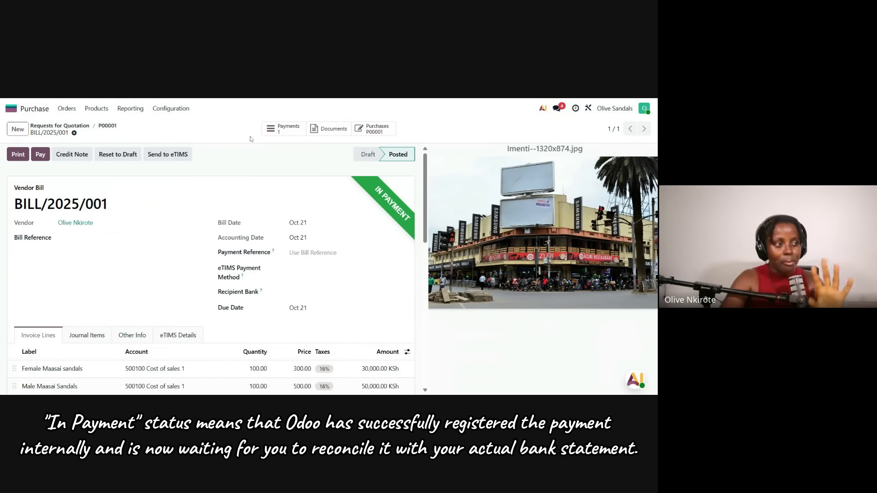
# - Switch to Accounting and open the Trial Balance to examine the accounts affected by the purchase
pyautogui.click(33, 111)
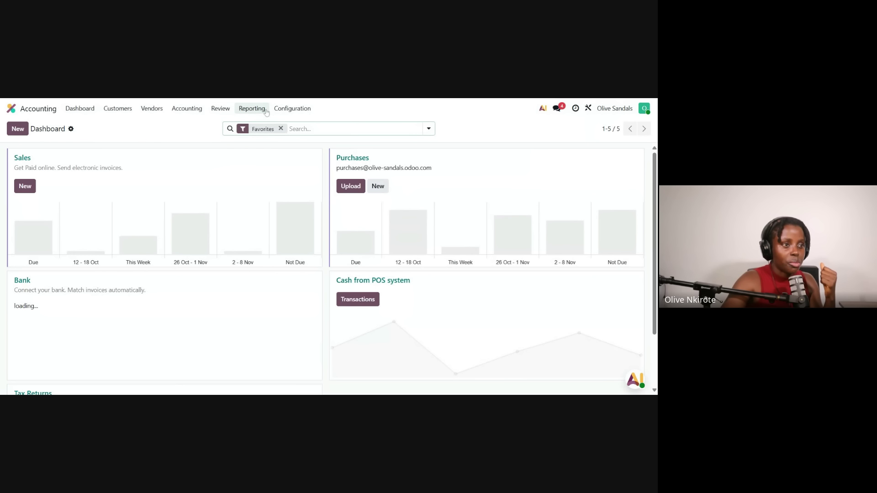
pyautogui.click(220, 108)
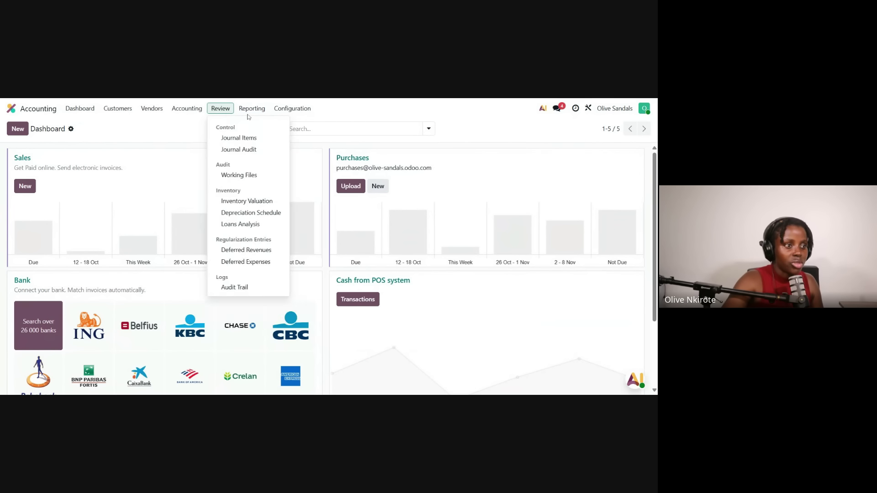
pyautogui.click(252, 108)
pyautogui.click(263, 191)
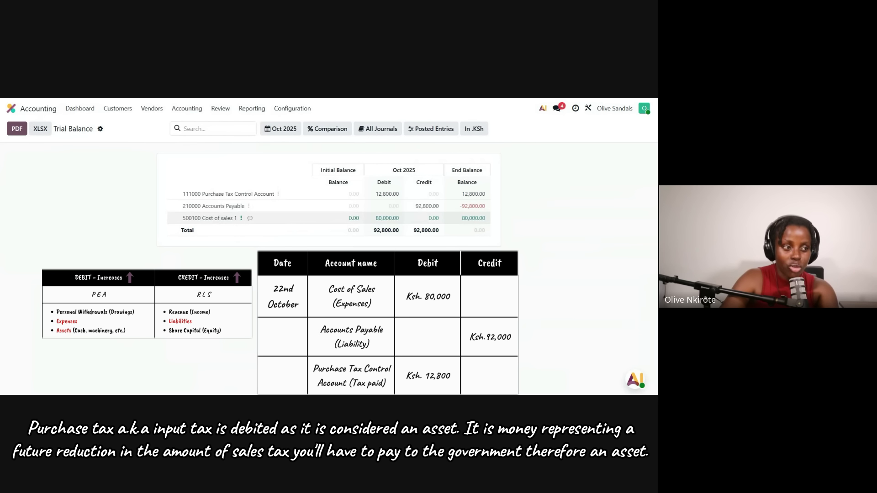
pyautogui.click(241, 219)
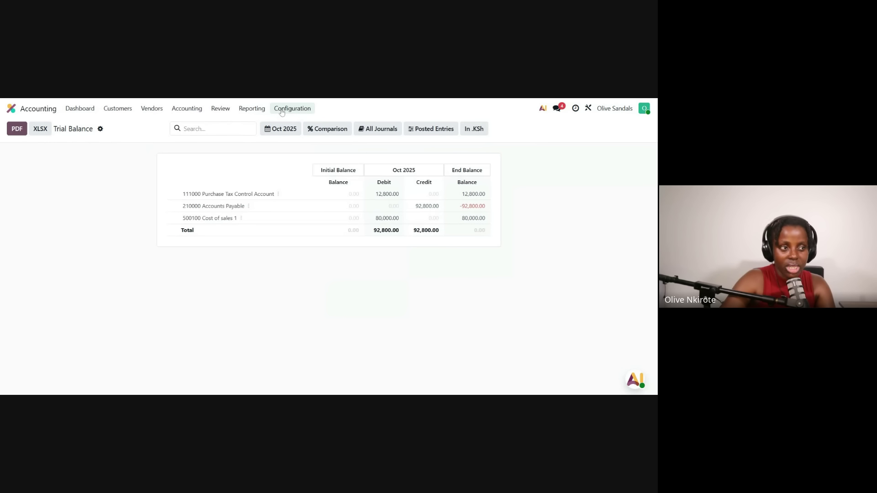
# - Open the Profit and Loss report to examine the cost of sales and operating profit
pyautogui.click(282, 112)
pyautogui.click(251, 110)
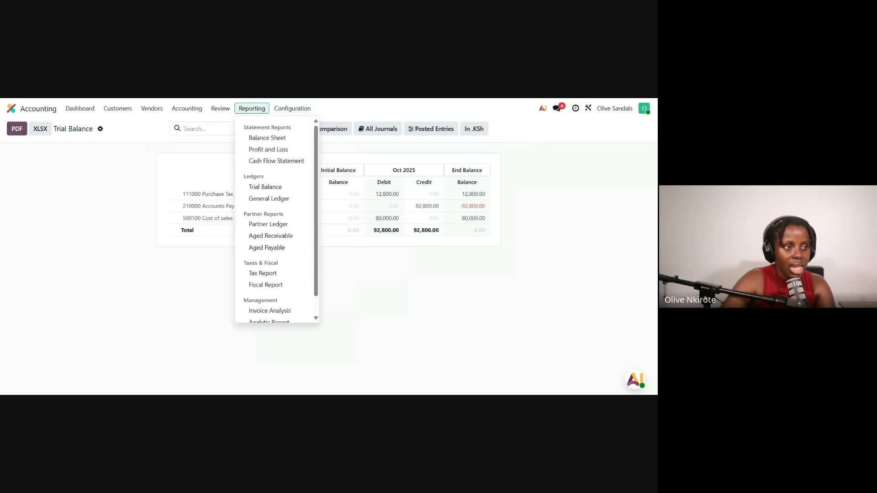
pyautogui.click(256, 147)
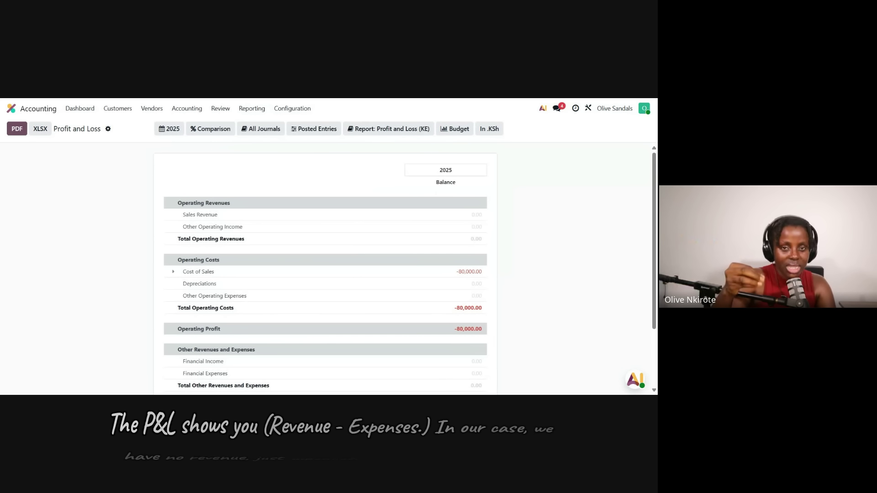
pyautogui.click(459, 273)
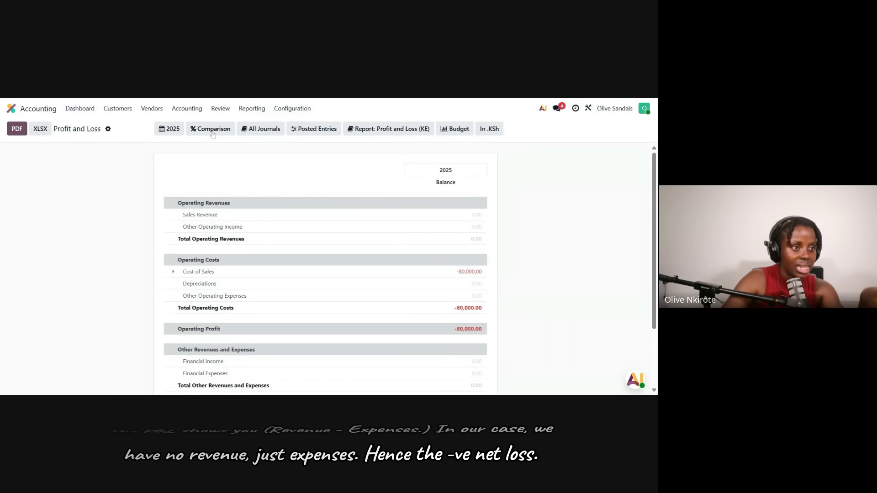
# - Open the Balance Sheet, expand Trade and other receivables, and examine the assets, equity and liabilities
pyautogui.click(292, 108)
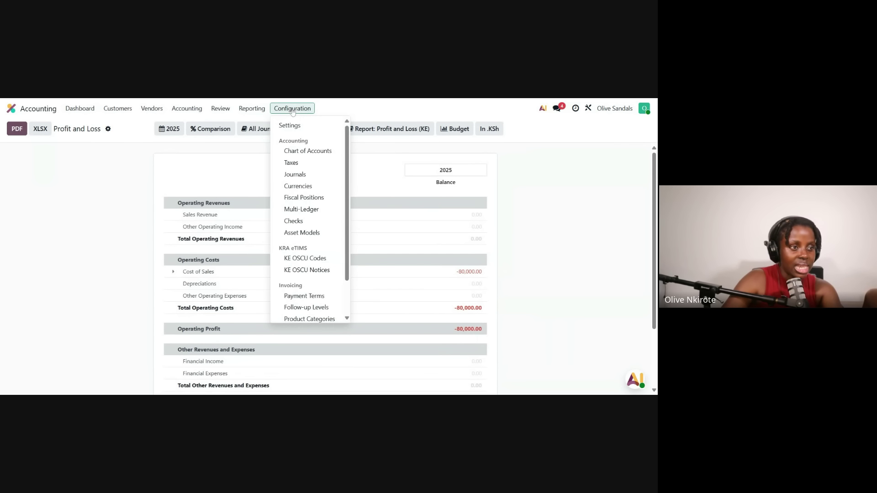
pyautogui.click(252, 108)
pyautogui.click(267, 137)
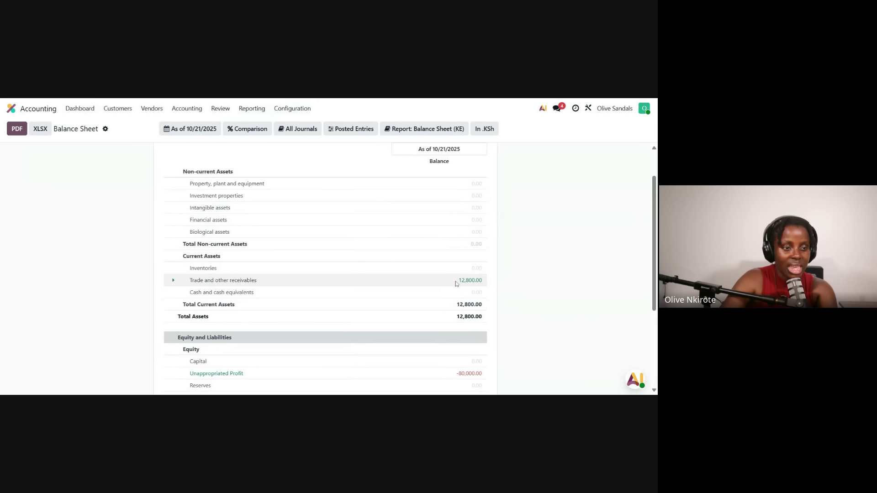
pyautogui.click(172, 280)
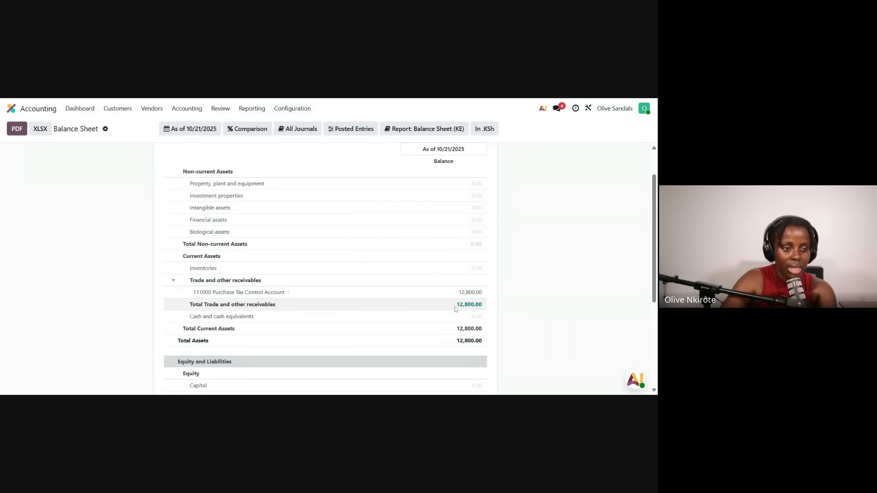
pyautogui.scroll(-3, 467, 302)
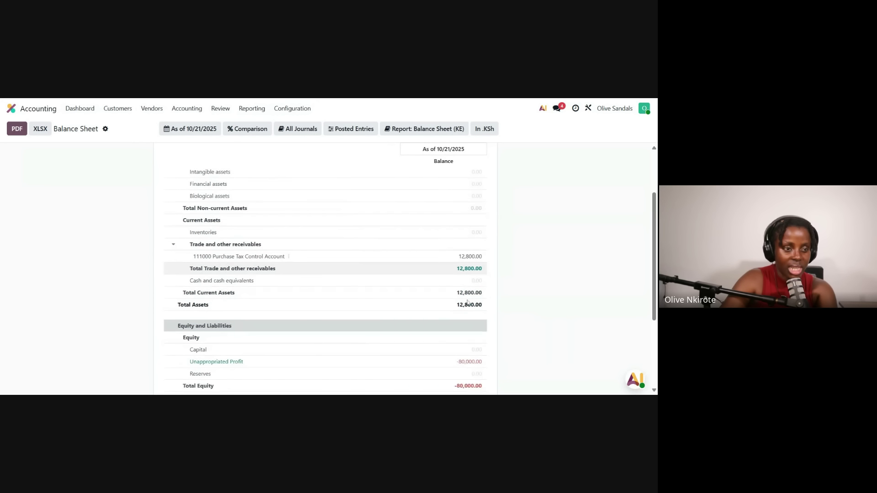
pyautogui.scroll(-2, 467, 301)
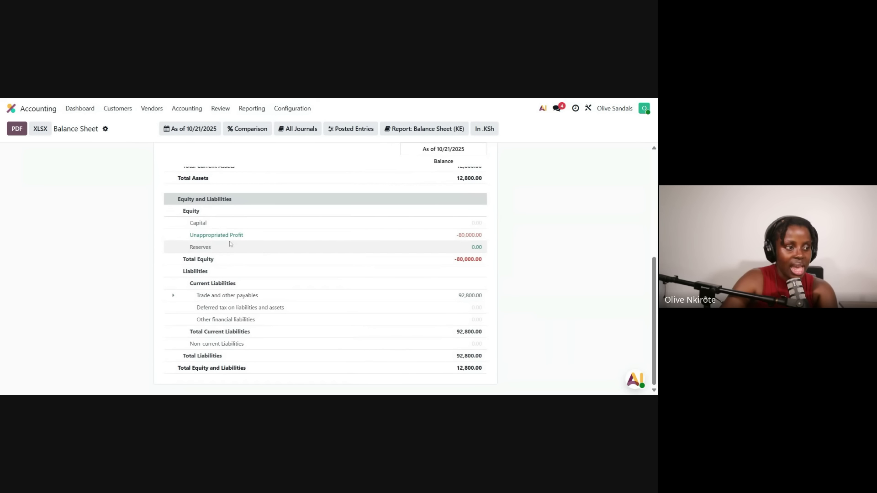
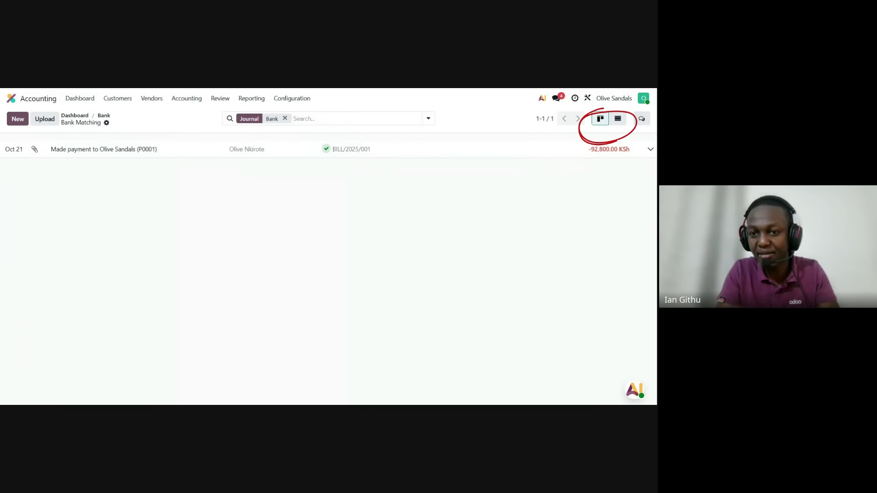
# - In Bank Matching's list view, add a bank transaction labelled as a payment made, with the existing contact as partner and amount 10000 KSh
pyautogui.click(617, 119)
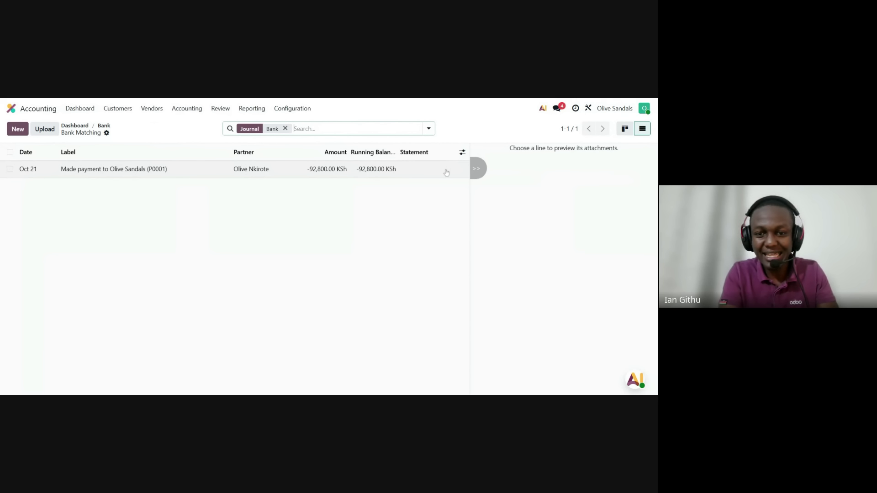
pyautogui.click(476, 169)
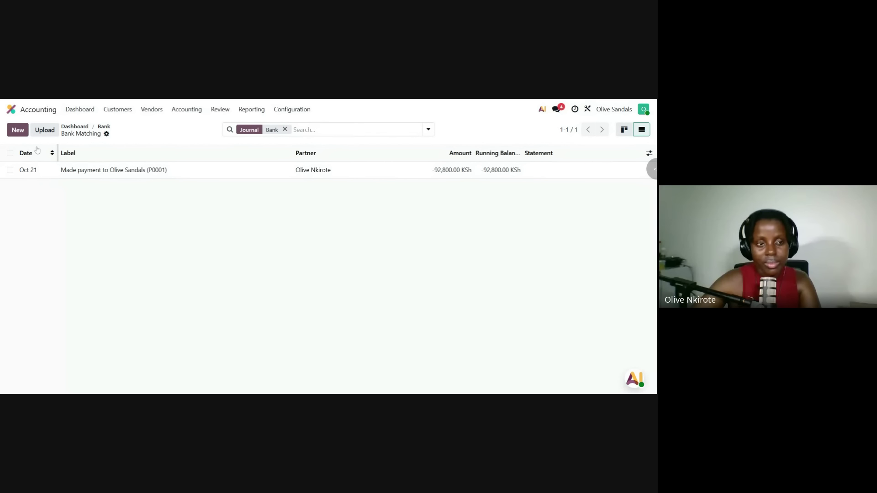
pyautogui.click(18, 130)
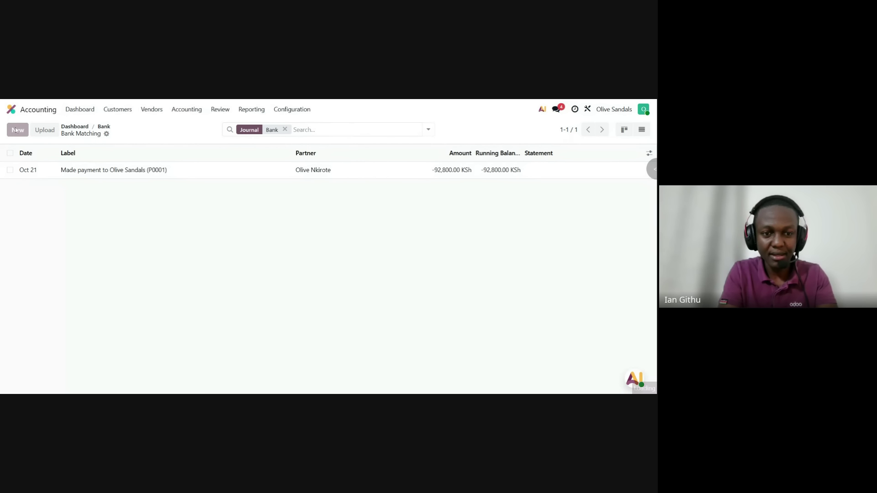
pyautogui.click(86, 165)
pyautogui.write('Ma')
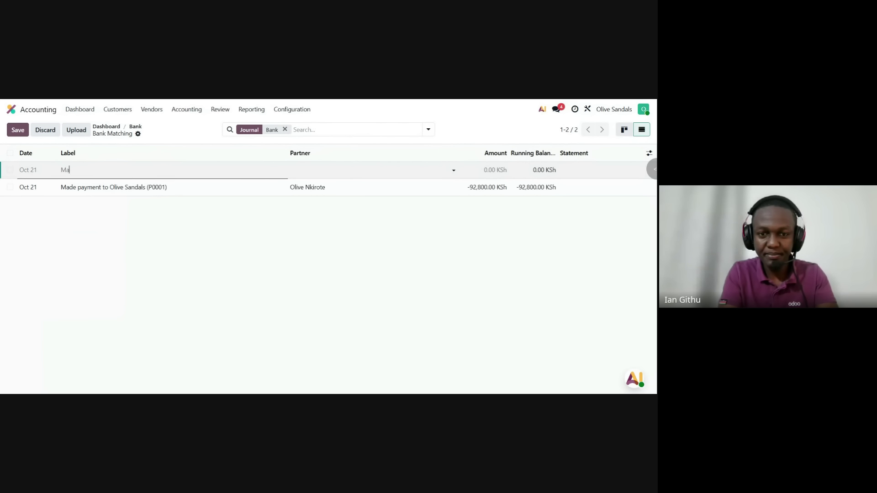
pyautogui.write('de payment to Jane')
pyautogui.click(332, 171)
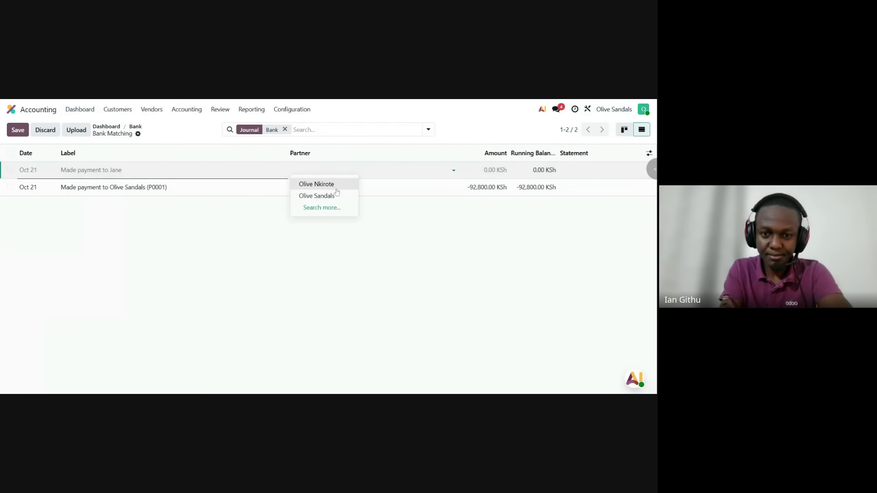
pyautogui.click(335, 184)
pyautogui.click(497, 169)
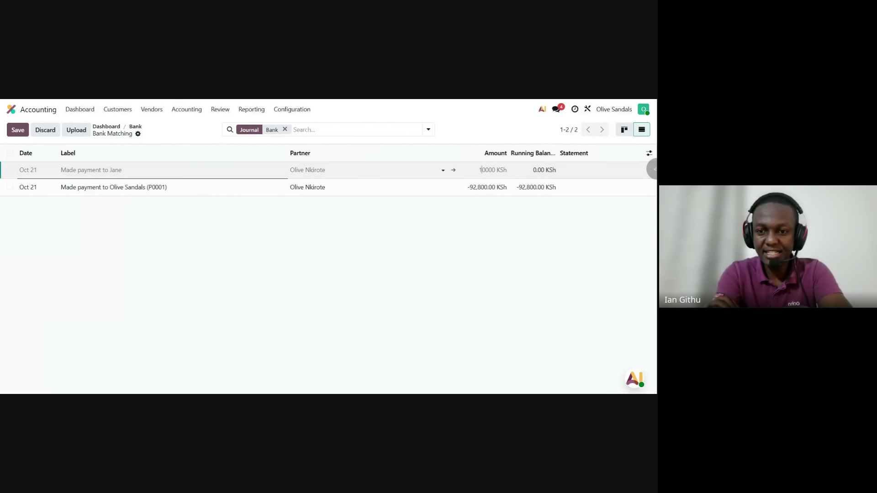
pyautogui.click(18, 129)
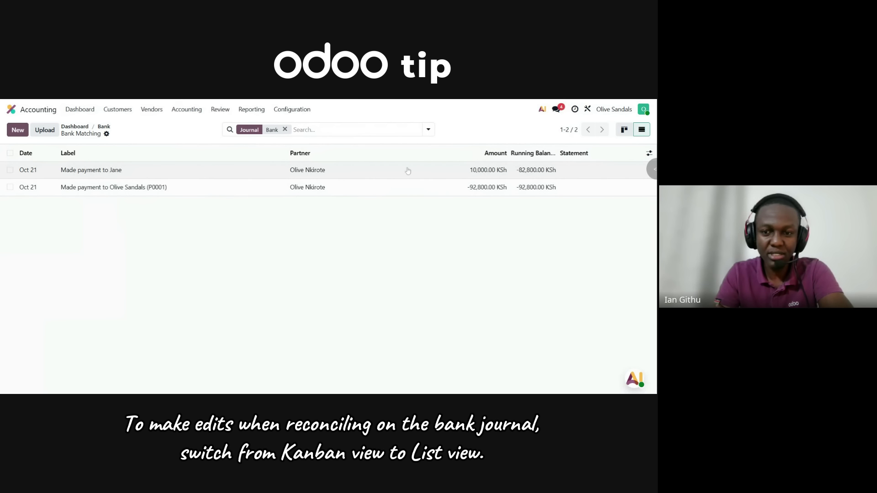
# - Change the new bank transaction's amount to -10,000.00 KSh and save the line
pyautogui.click(470, 173)
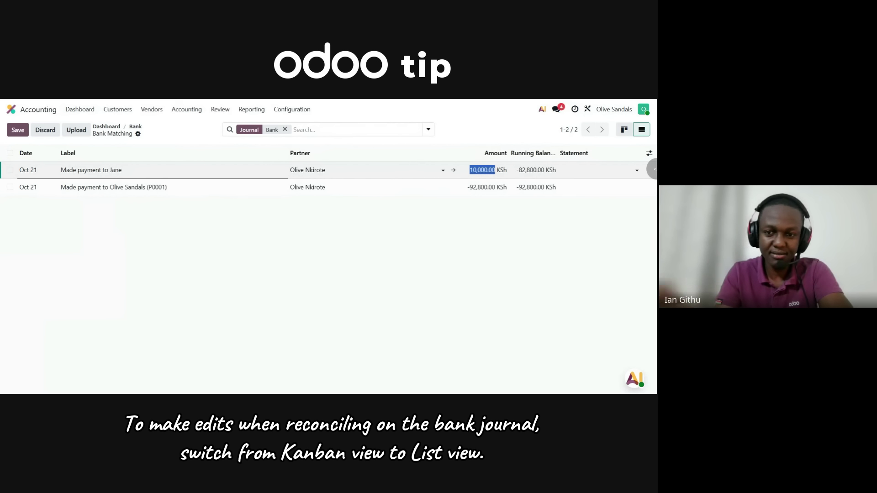
pyautogui.click(472, 170)
pyautogui.doubleClick(472, 171)
pyautogui.click(469, 171)
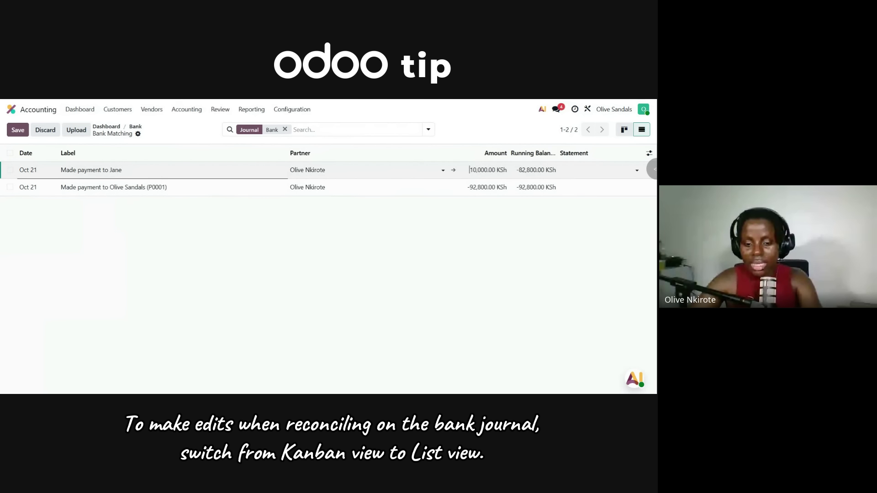
pyautogui.write('-')
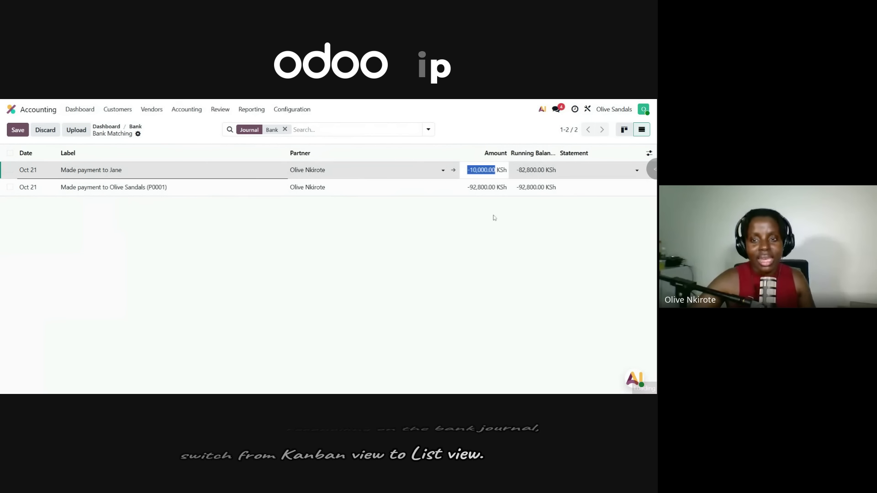
pyautogui.click(493, 213)
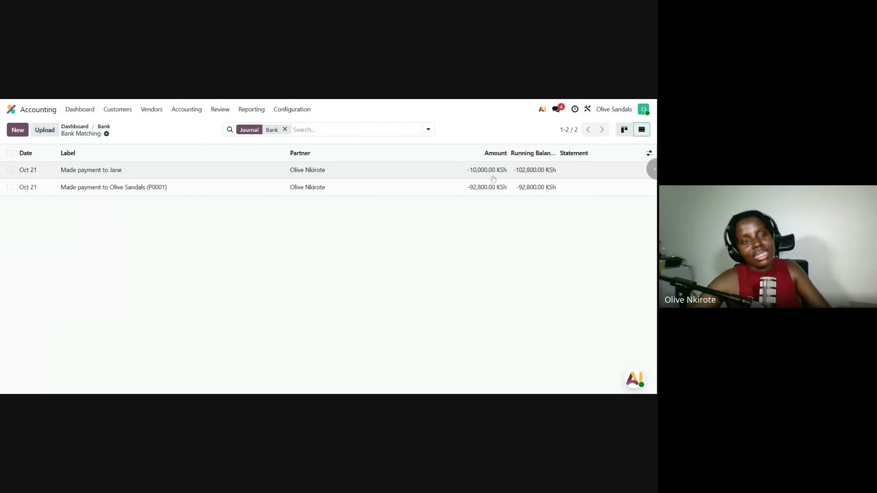
# - Delete the -10,000.00 KSh transaction from the Bank journal and confirm the deletion
pyautogui.click(9, 169)
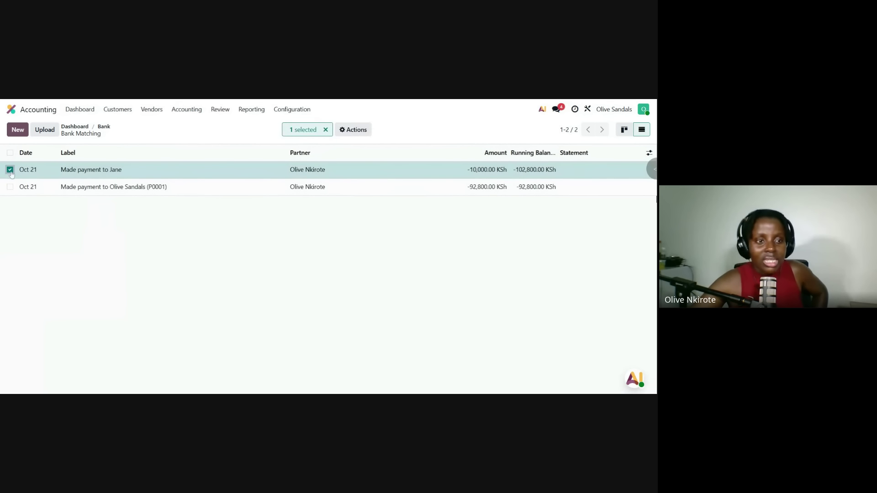
pyautogui.click(353, 130)
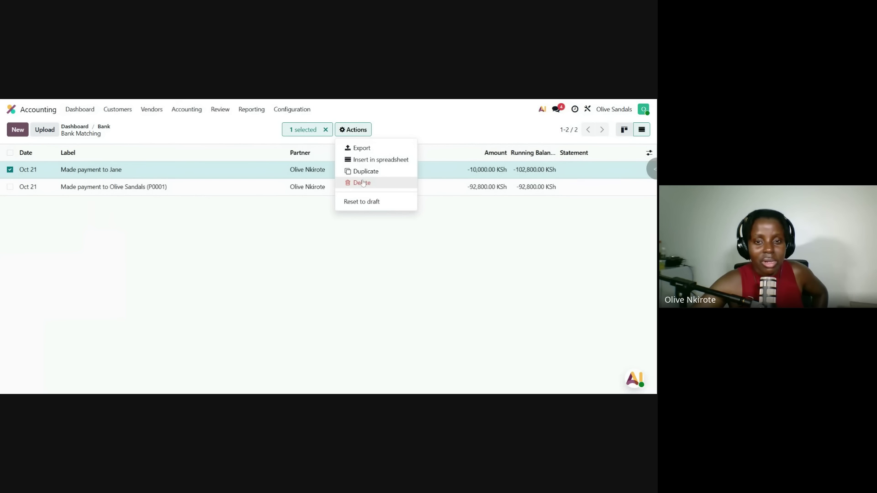
pyautogui.click(363, 181)
pyautogui.click(209, 287)
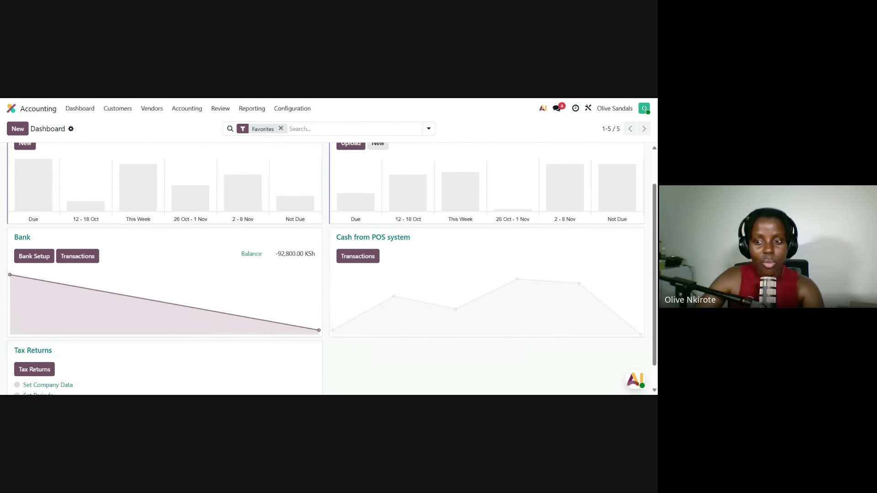
# - Inspect both end points of the Bank balance graph on the Accounting dashboard, and return to Bank Matching
pyautogui.moveTo(11, 278)
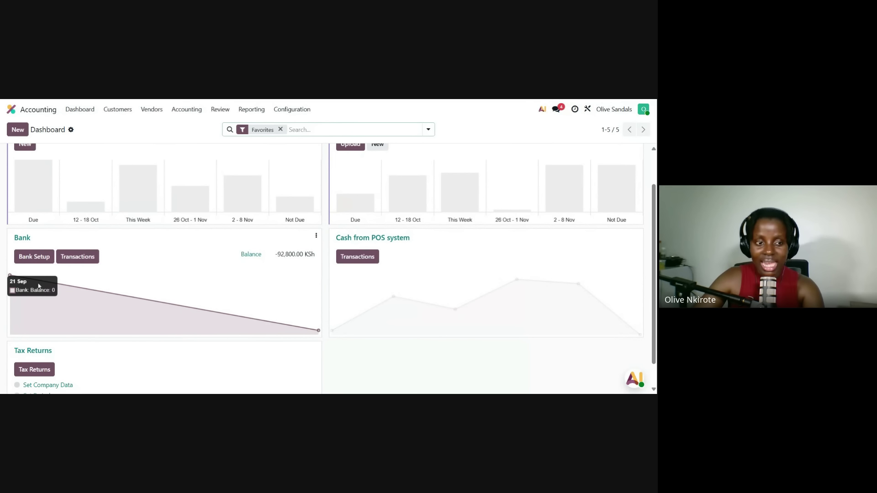
pyautogui.moveTo(319, 338)
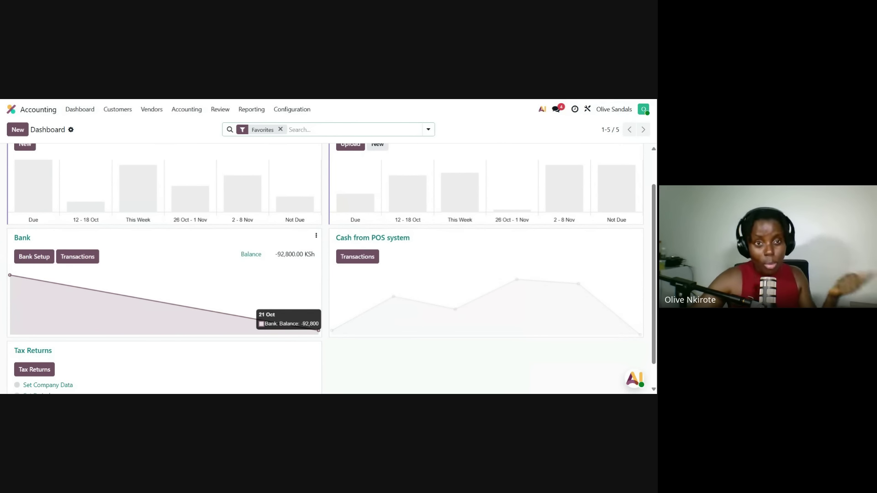
pyautogui.hotkey('alt', 'Left')
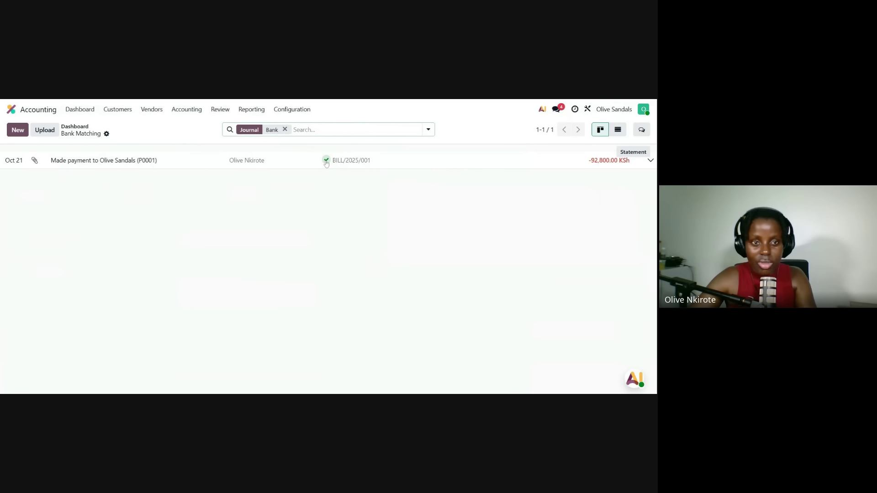
# - Switch to Purchase, open the Maasai sandals purchase order and examine its linked vendor bill
pyautogui.click(11, 109)
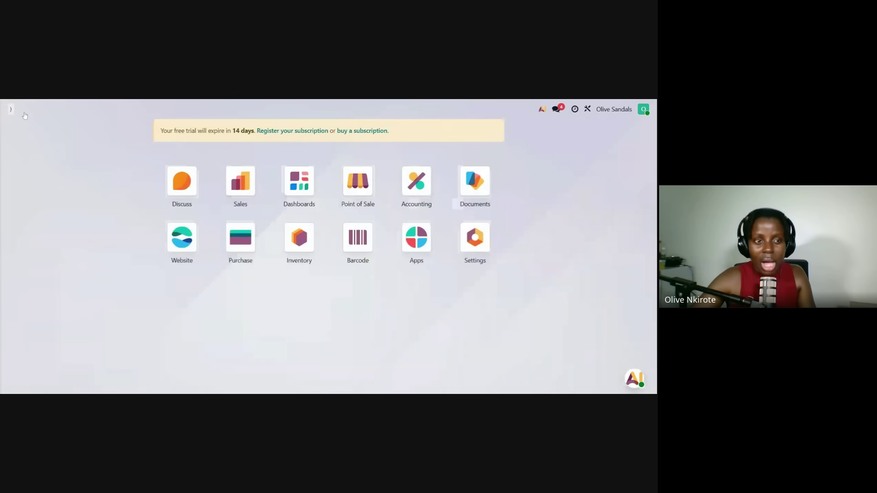
pyautogui.click(246, 242)
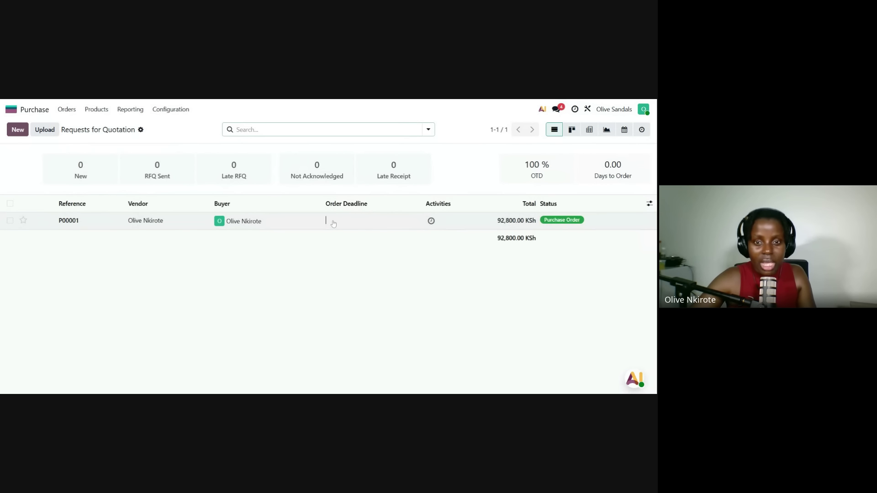
pyautogui.click(334, 223)
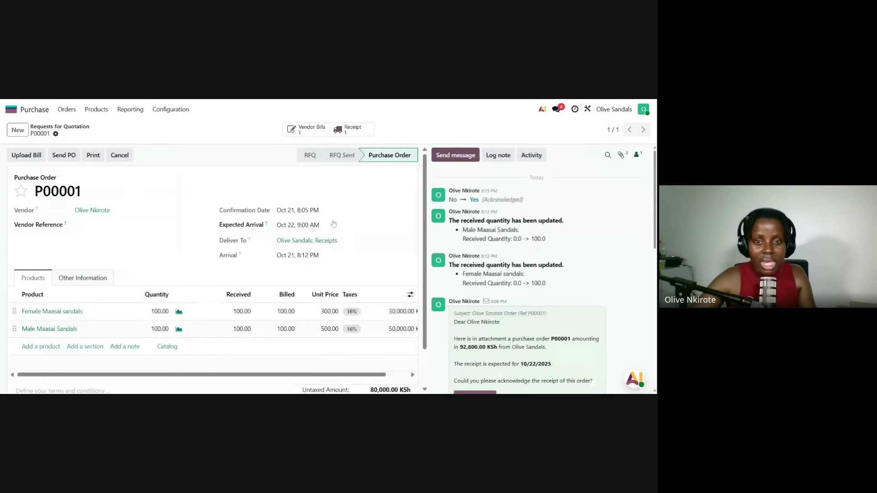
pyautogui.click(311, 130)
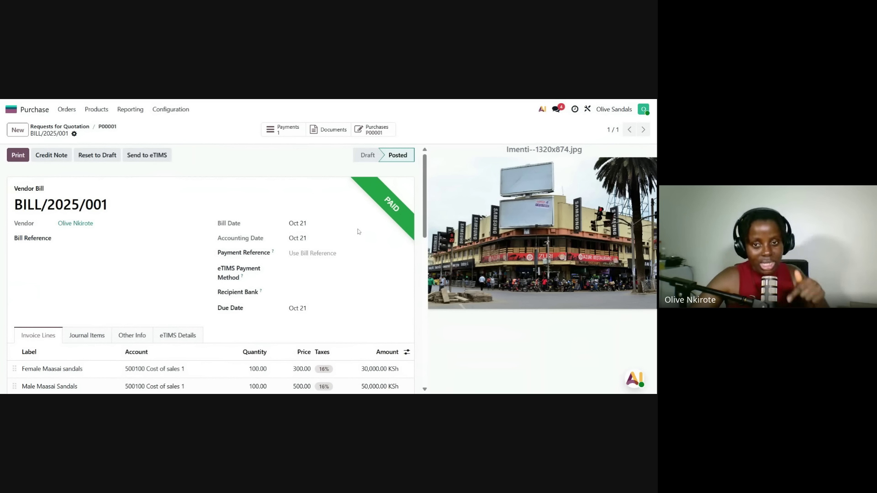
pyautogui.scroll(-4, 358, 231)
# - Switch to Accounting, list the vendor bills and open the Maasai sandals bill to examine its payment status and lines
pyautogui.click(31, 111)
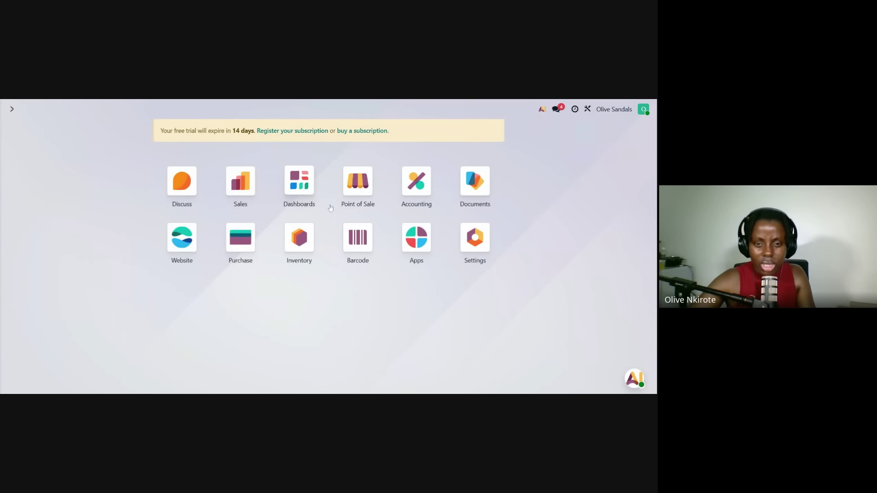
pyautogui.click(417, 186)
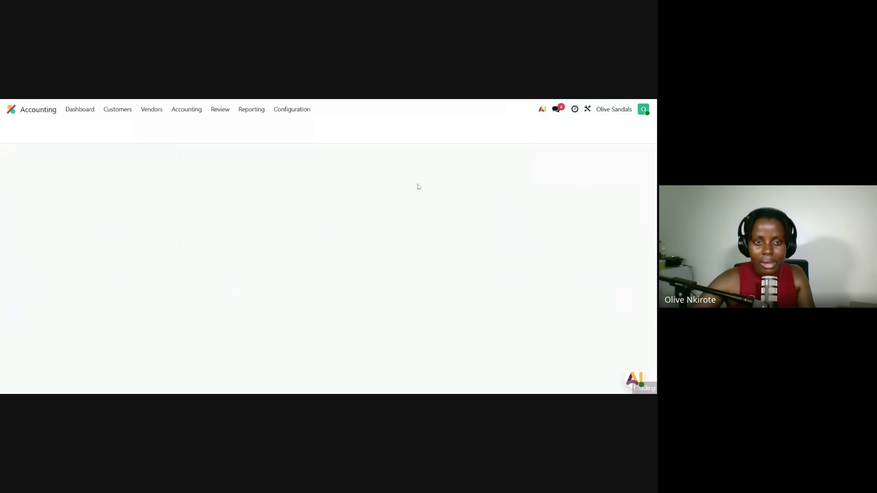
pyautogui.click(151, 112)
pyautogui.click(160, 128)
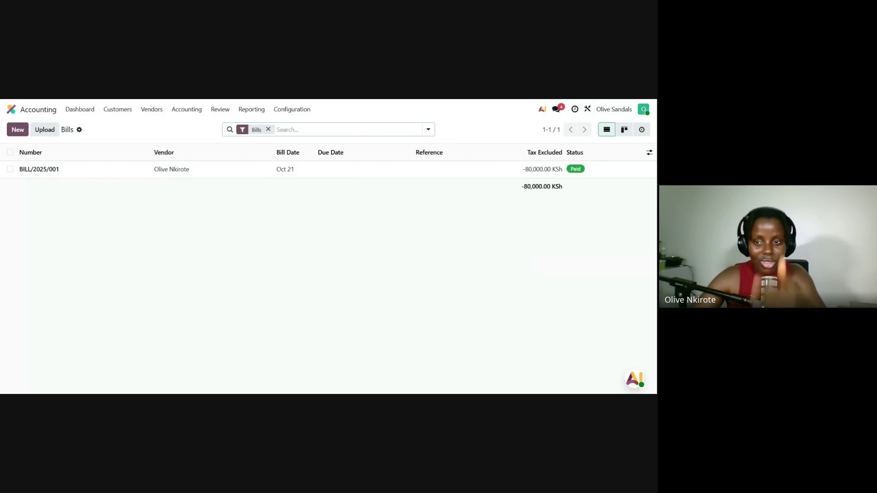
pyautogui.click(545, 171)
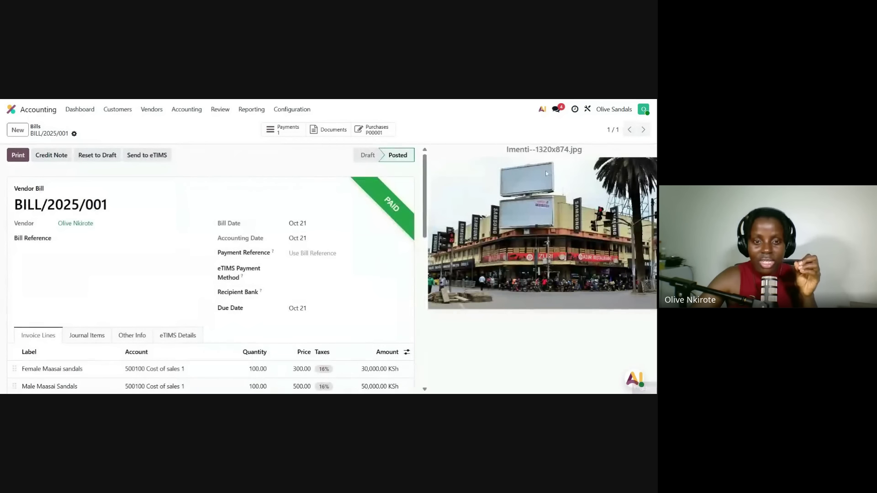
pyautogui.scroll(-2, 65, 224)
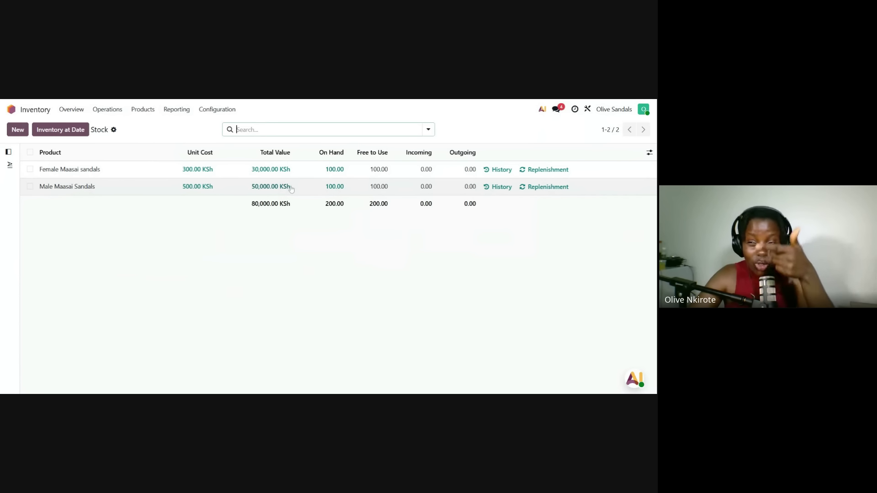
# - Switch to Sales, start a new quotation and select the existing contact as the customer
pyautogui.click(11, 109)
pyautogui.click(246, 183)
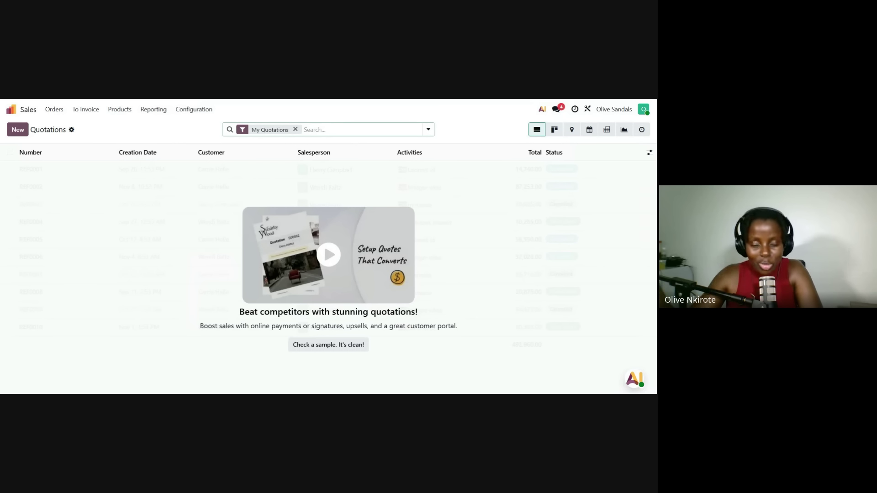
pyautogui.click(18, 130)
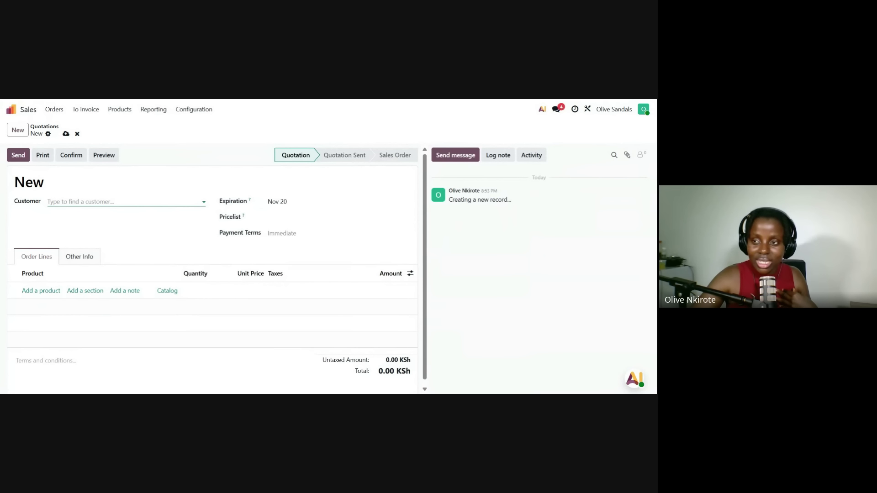
pyautogui.click(88, 201)
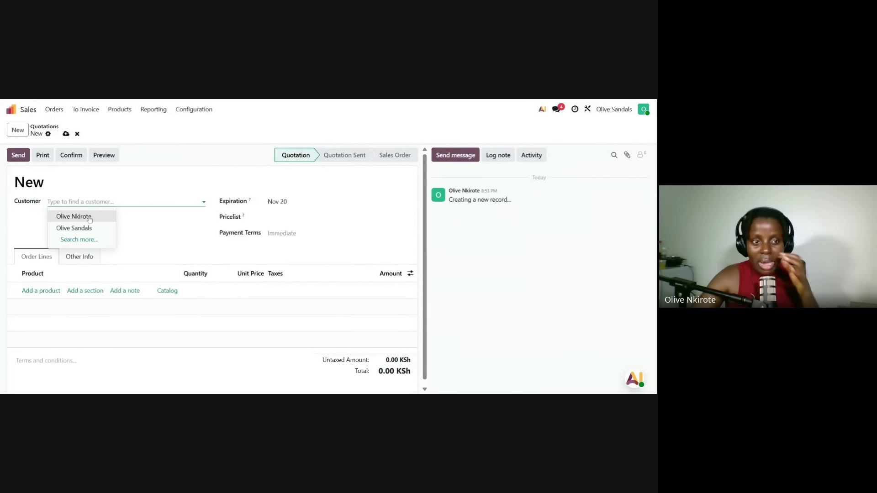
pyautogui.click(89, 216)
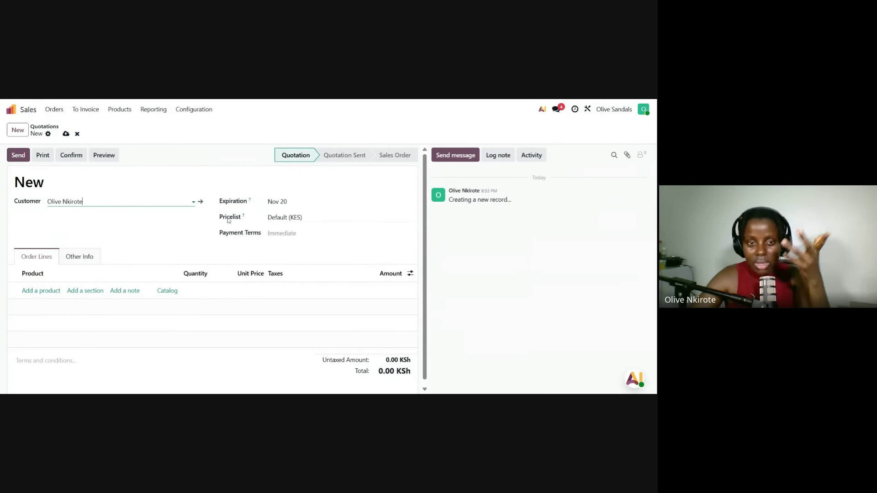
# - Set the quotation's expiration date to Oct 26 and its payment terms to 15 Days
pyautogui.click(284, 201)
pyautogui.click(346, 314)
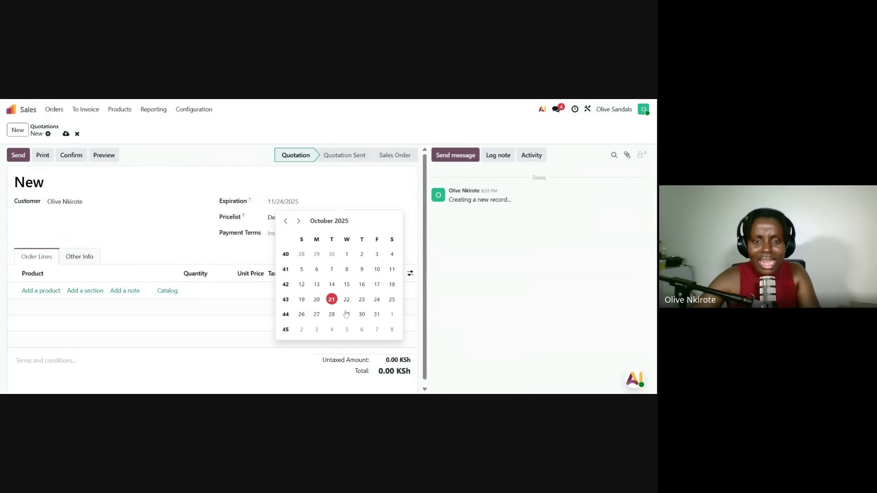
pyautogui.click(301, 314)
pyautogui.click(311, 233)
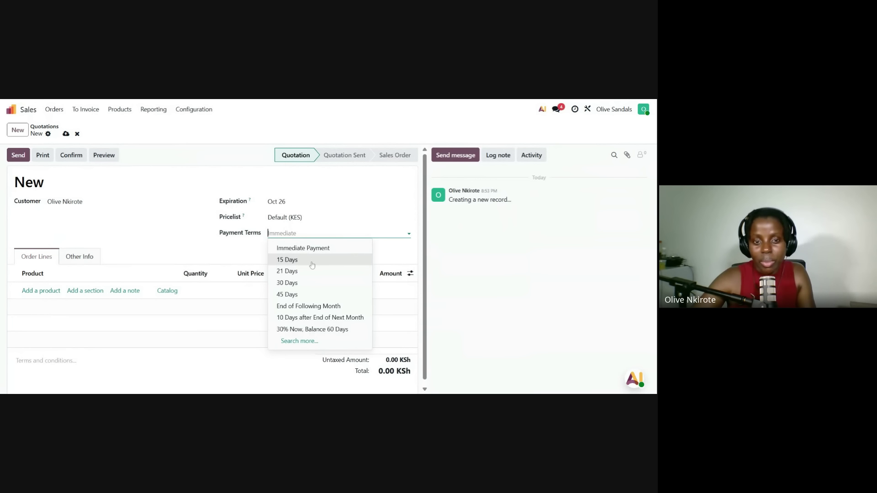
pyautogui.click(312, 260)
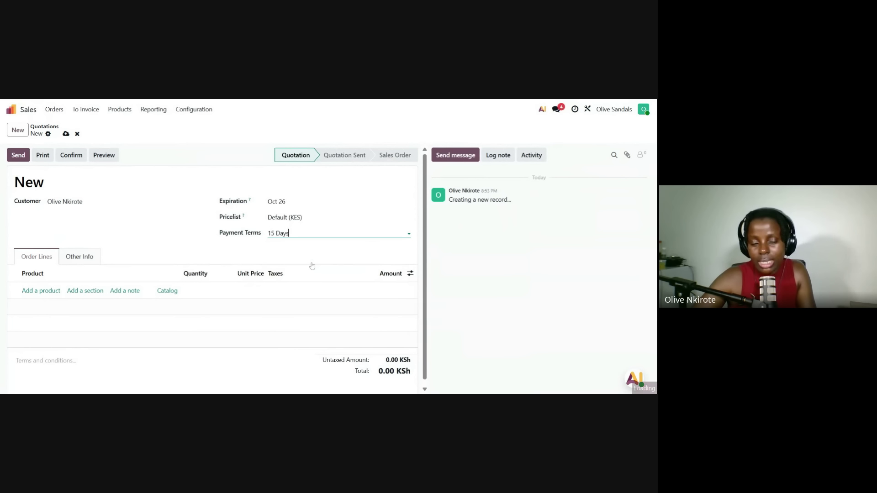
# - Add Female Maasai sandals to the quotation's order lines with a quantity of 30
pyautogui.click(40, 291)
pyautogui.write('Female')
pyautogui.press('Tab')
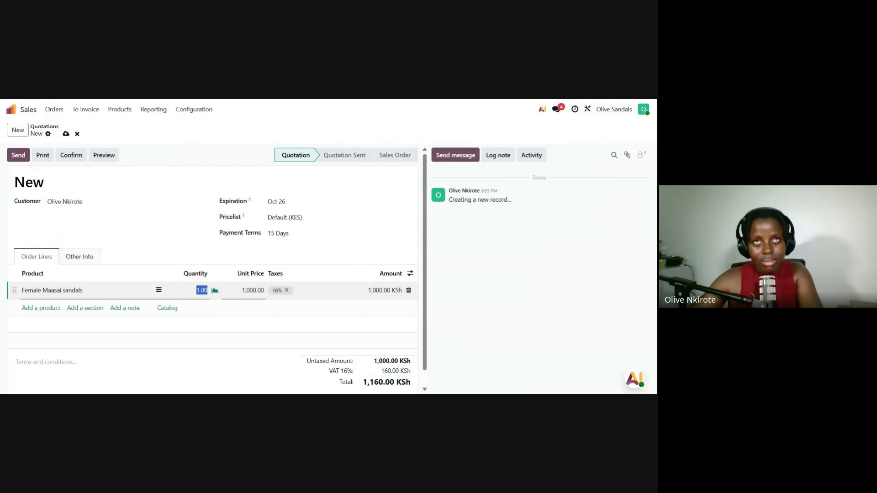
pyautogui.write('30')
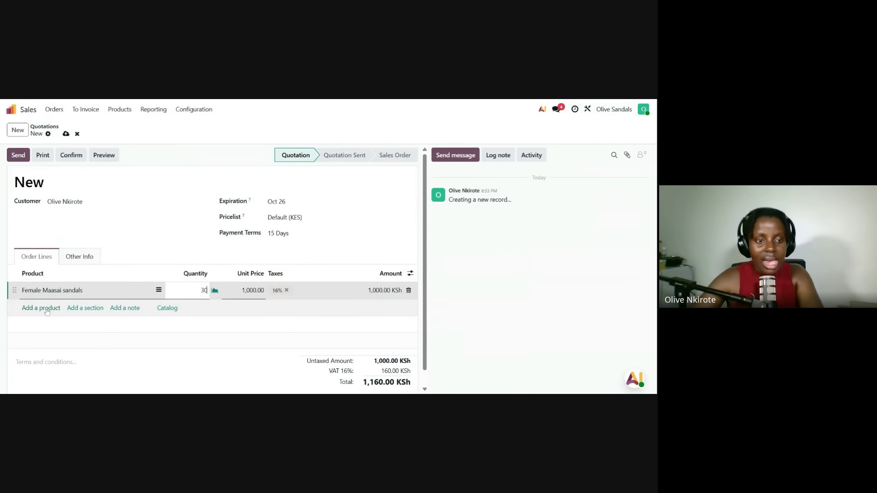
# - Add Male Maasai Sandals to the quotation's order lines with a quantity of 30
pyautogui.press('Return')
pyautogui.write('Male')
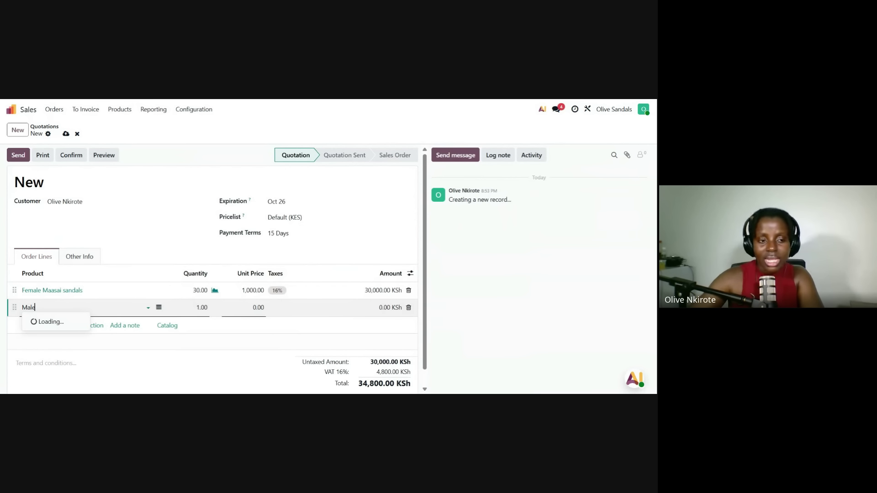
pyautogui.press('Down')
pyautogui.press('Return')
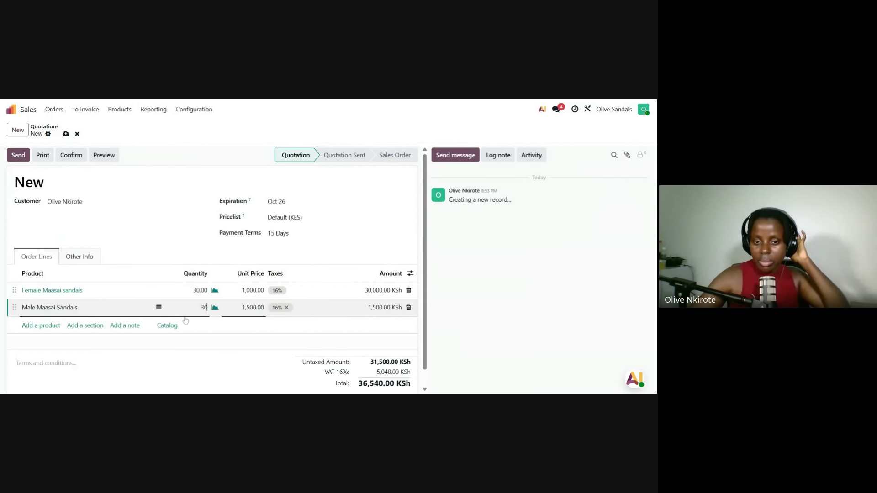
pyautogui.click(222, 319)
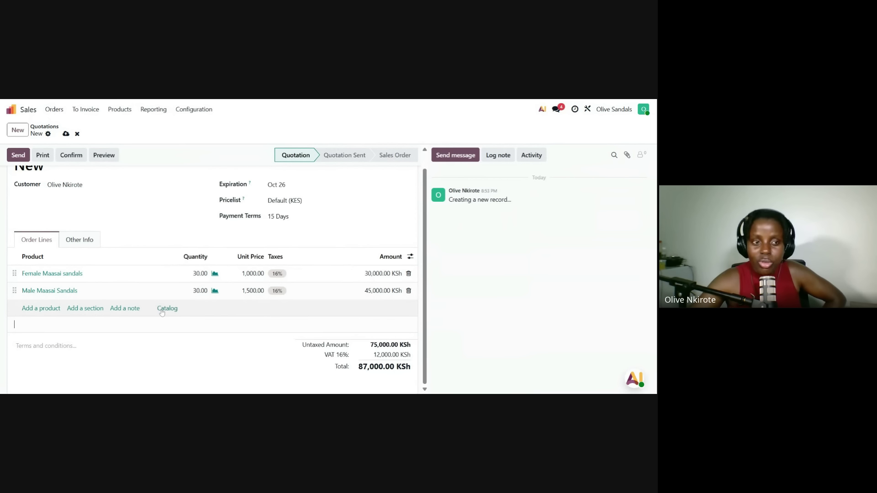
pyautogui.scroll(1, 157, 306)
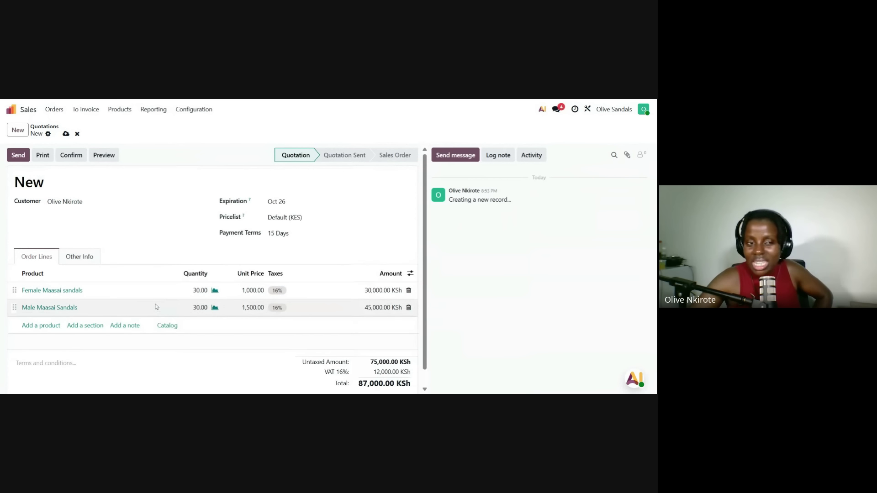
# - Apply the Bubble document layout with an orange primary colour and e-mail the quotation to the customer contact
pyautogui.click(20, 158)
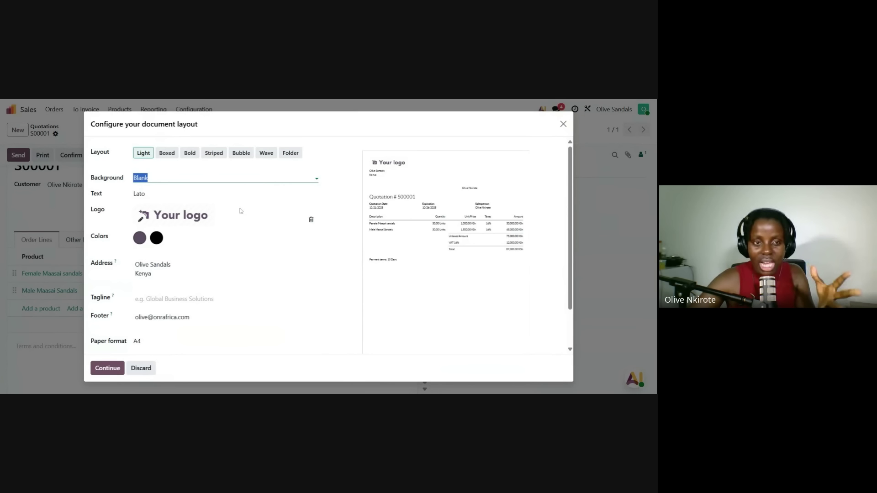
pyautogui.click(167, 153)
pyautogui.click(213, 153)
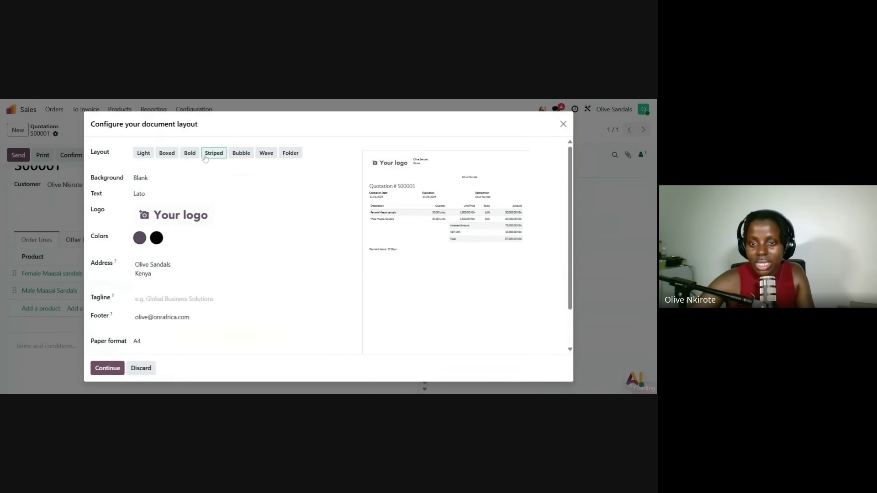
pyautogui.click(241, 153)
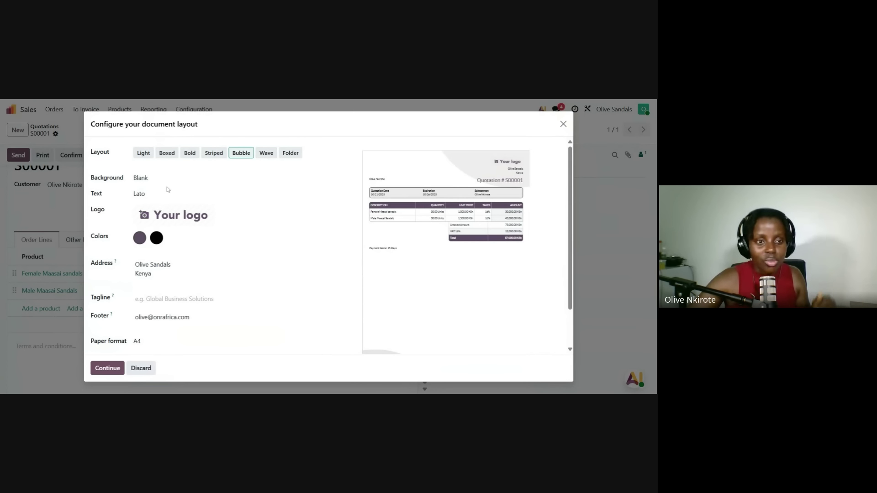
pyautogui.click(157, 242)
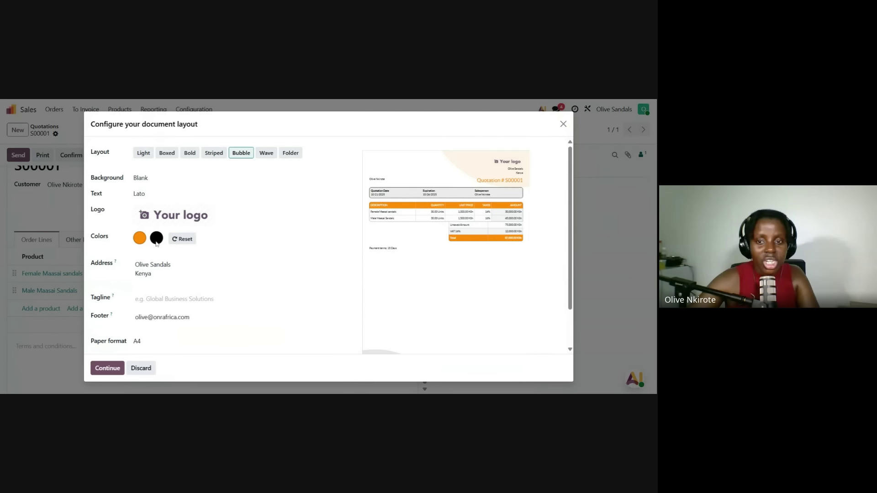
pyautogui.scroll(-2, 312, 228)
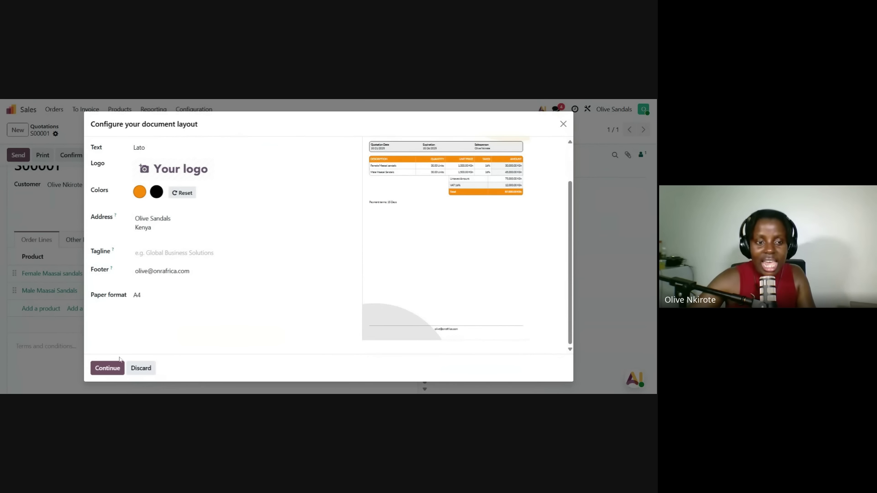
pyautogui.click(105, 367)
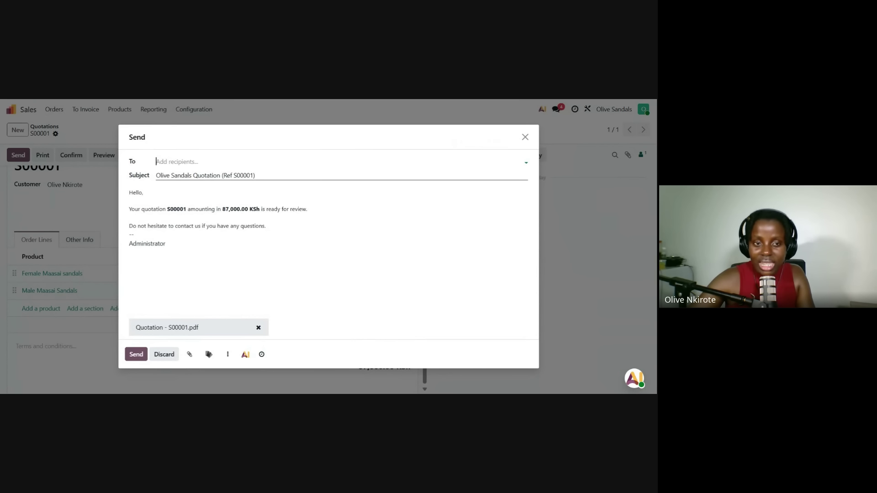
pyautogui.click(192, 162)
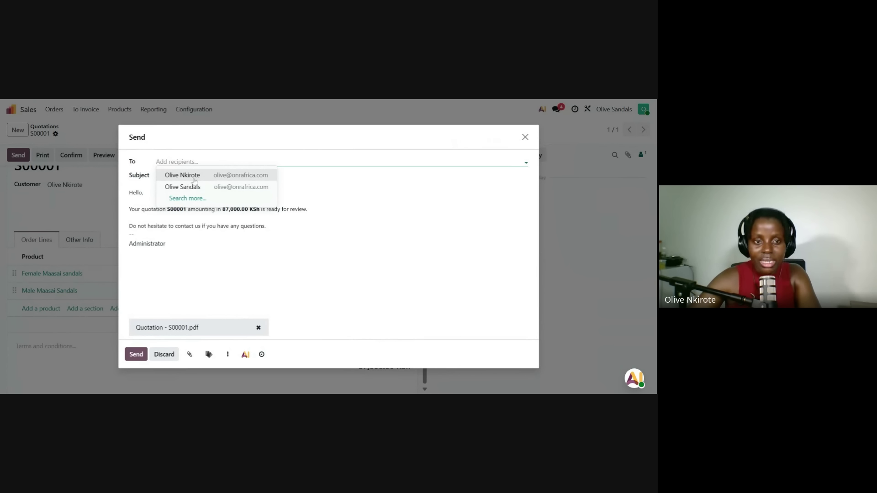
pyautogui.click(195, 179)
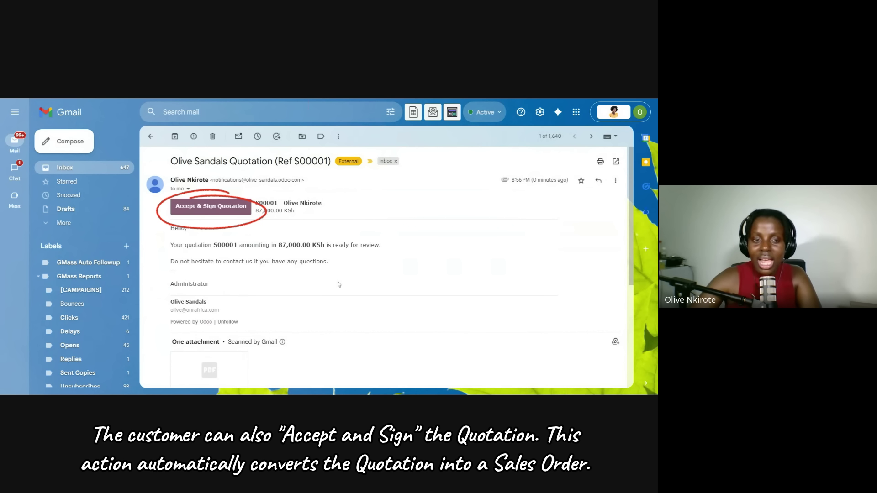
# - Switch to Gmail and open the quotation PDF attached to the received e-mail to review its layout and lines
pyautogui.scroll(-2, 338, 284)
pyautogui.click(209, 282)
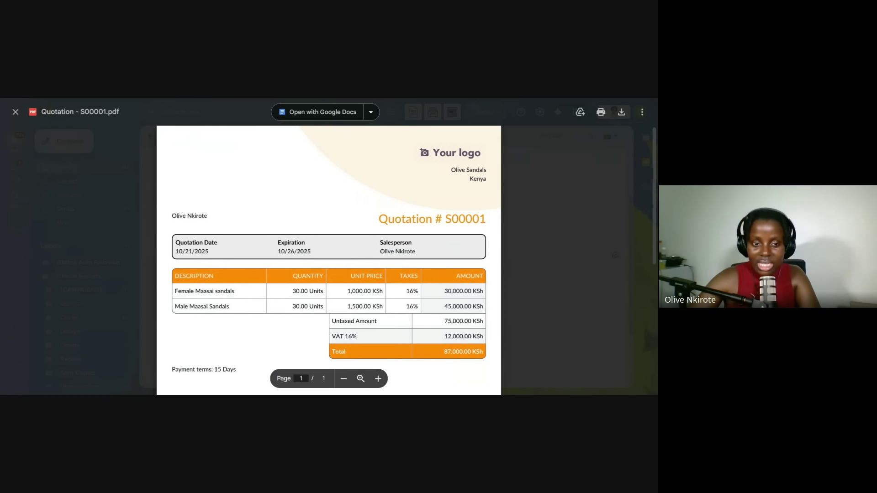
pyautogui.scroll(-4, 328, 260)
pyautogui.scroll(4, 328, 260)
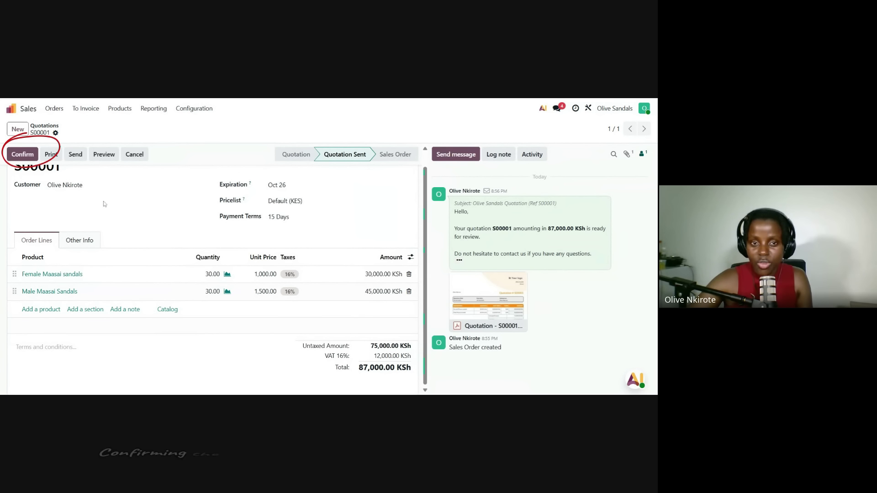
# - Switch to Odoo, confirm the quotation as a sales order and e-mail the order confirmation to the customer contact
pyautogui.scroll(1, 104, 204)
pyautogui.click(31, 156)
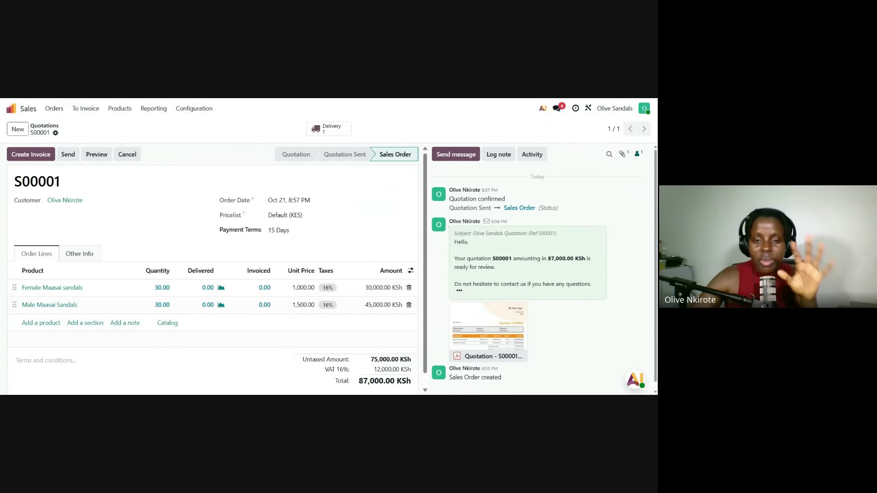
pyautogui.click(97, 154)
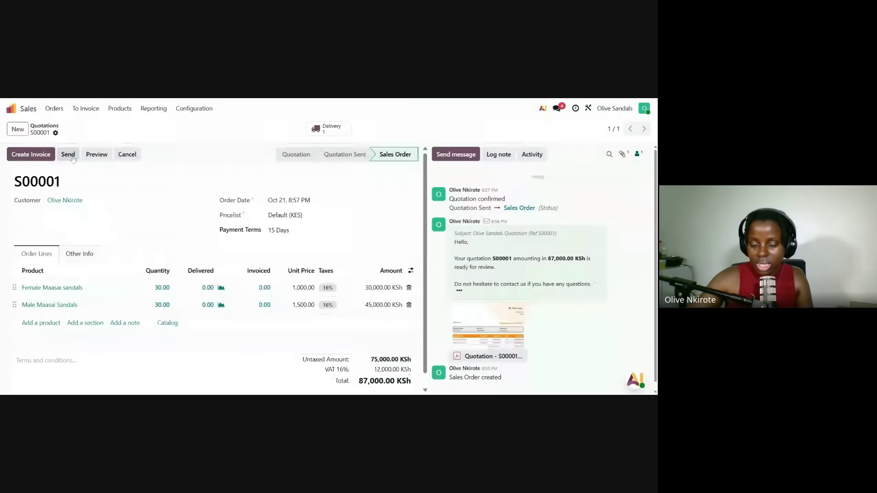
pyautogui.click(72, 159)
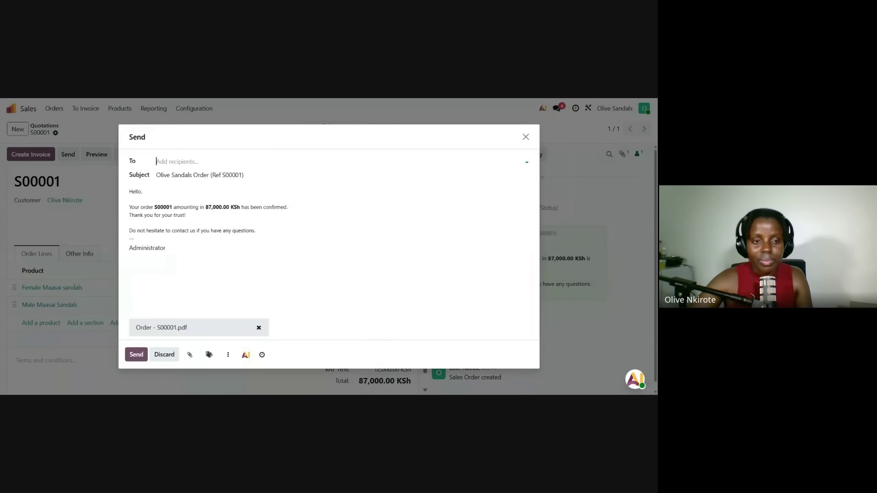
pyautogui.click(192, 161)
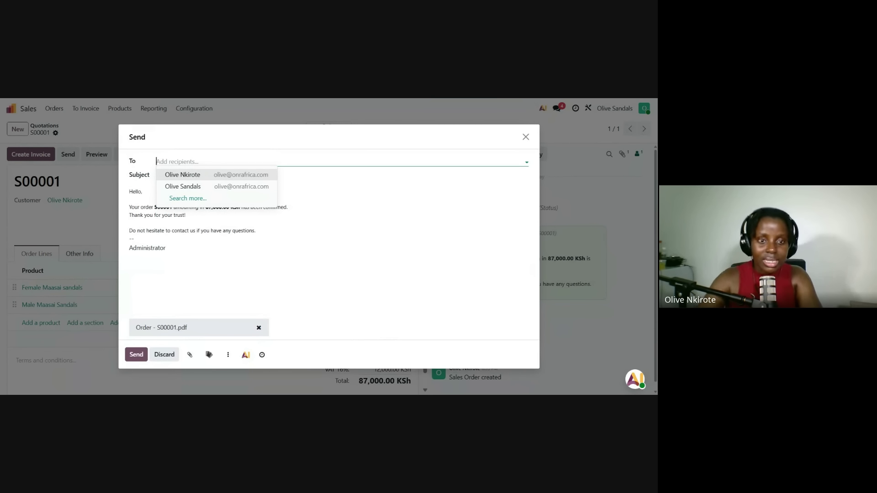
pyautogui.click(218, 178)
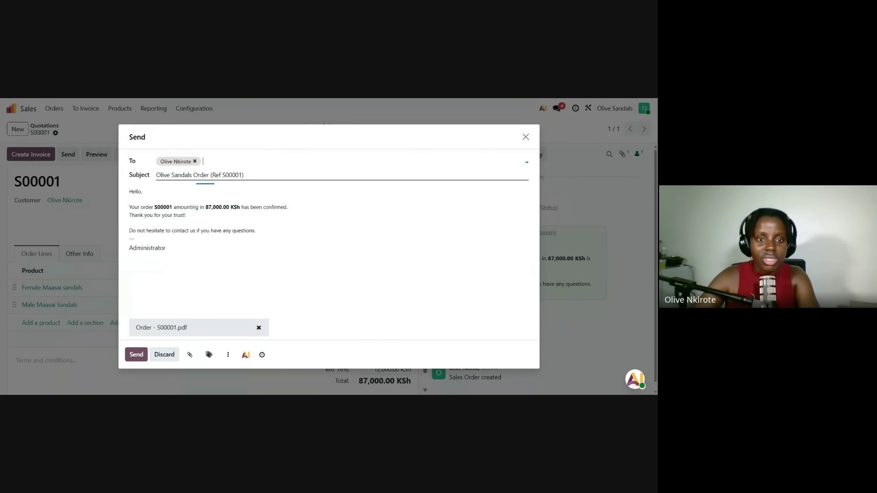
pyautogui.click(137, 354)
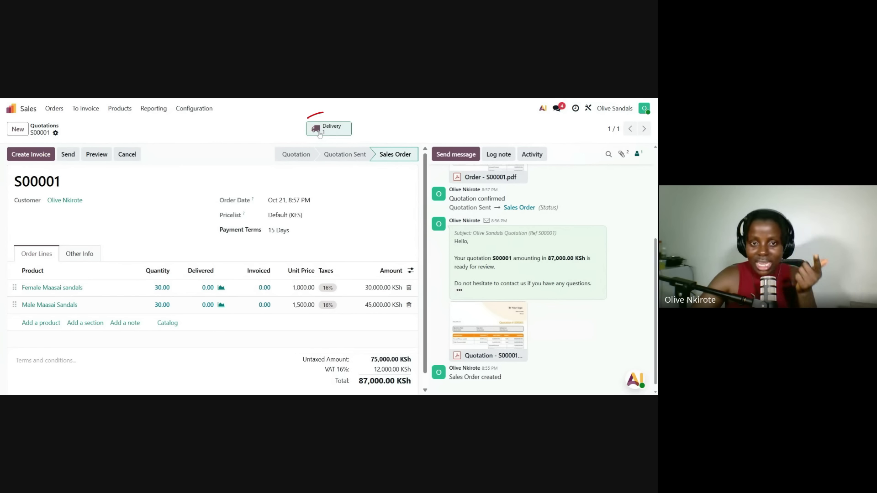
# - Open the sales order's delivery and validate the transfer of the female and male Maasai sandals
pyautogui.click(320, 131)
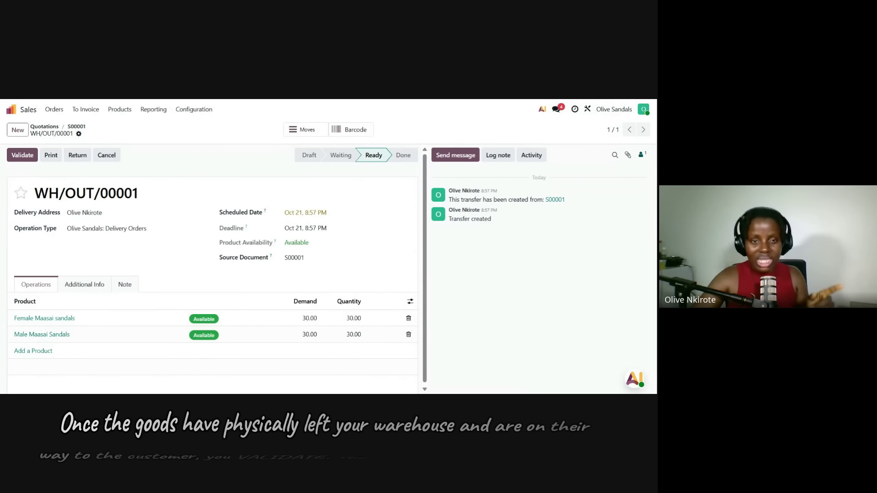
pyautogui.moveTo(65, 194); pyautogui.dragTo(93, 194)
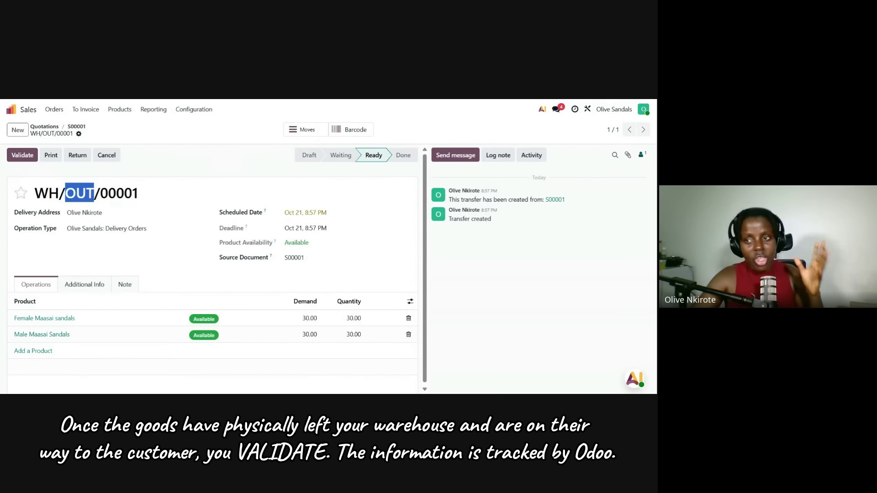
pyautogui.click(19, 156)
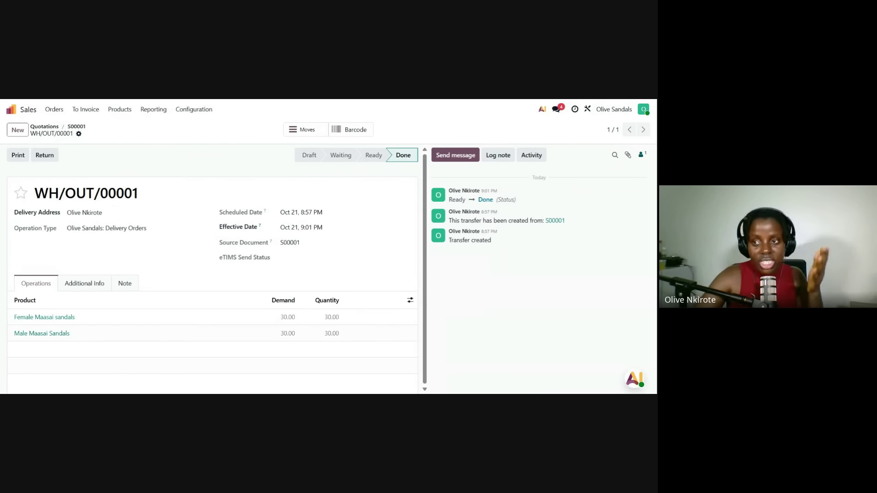
# - Switch to Inventory and examine the Stock report and the Moves History for the Maasai sandals
pyautogui.click(45, 126)
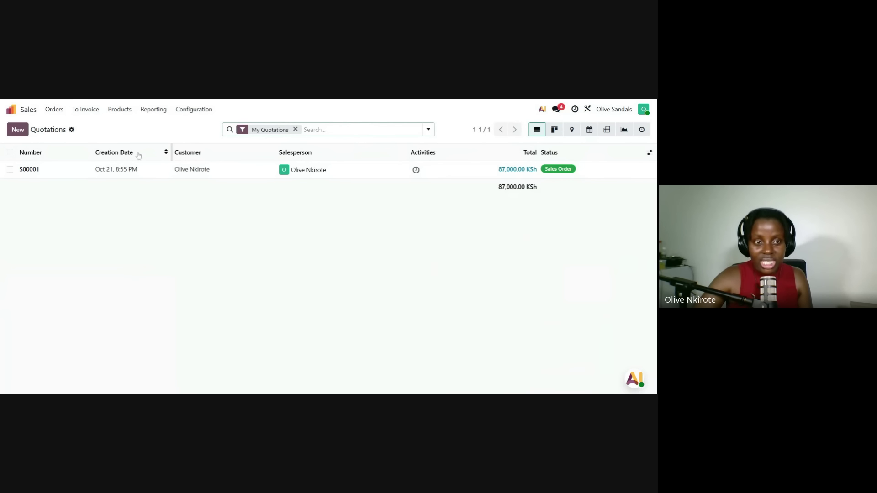
pyautogui.click(11, 109)
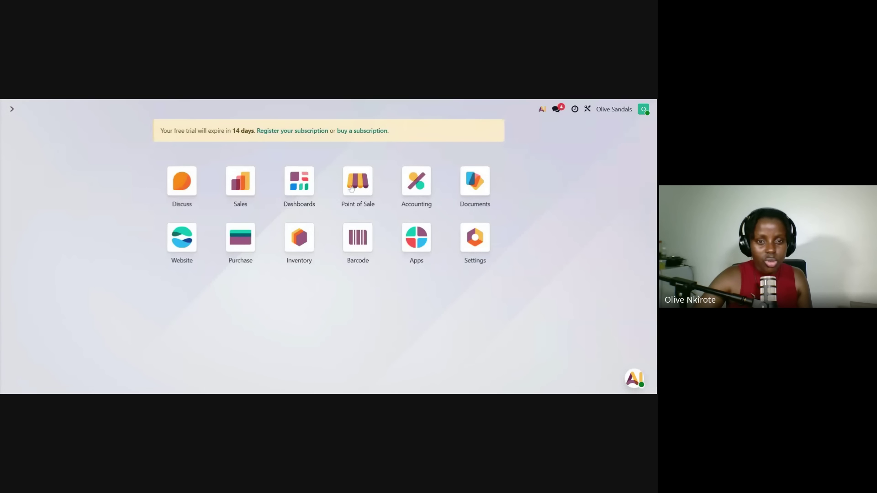
pyautogui.click(300, 237)
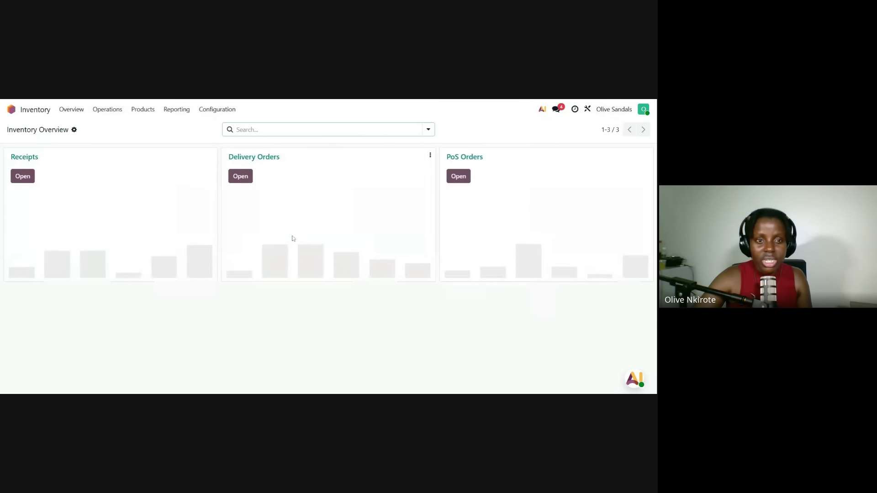
pyautogui.click(177, 111)
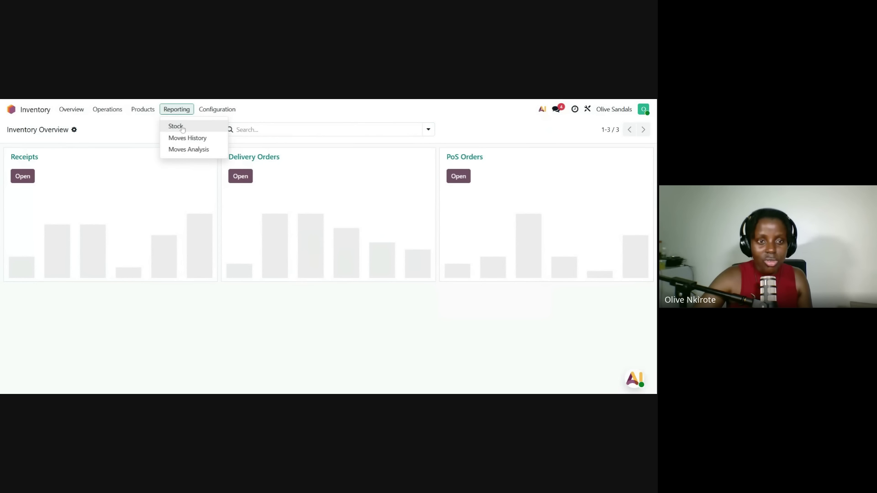
pyautogui.click(181, 127)
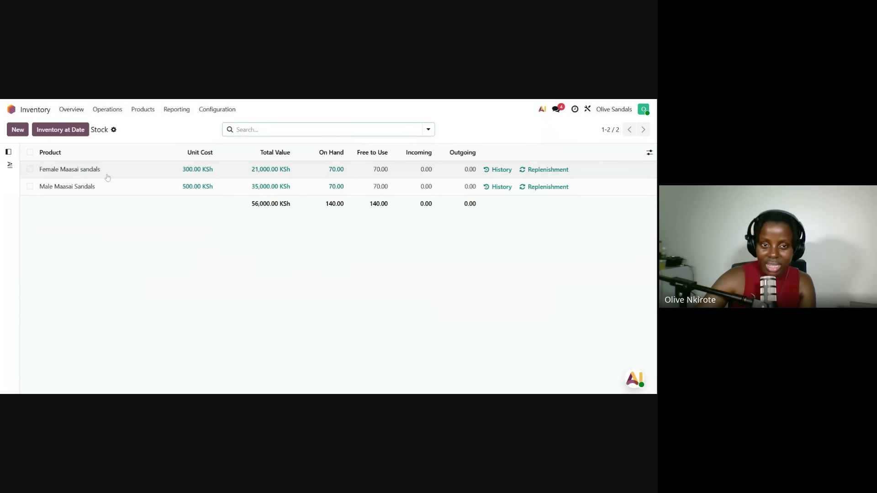
pyautogui.click(162, 109)
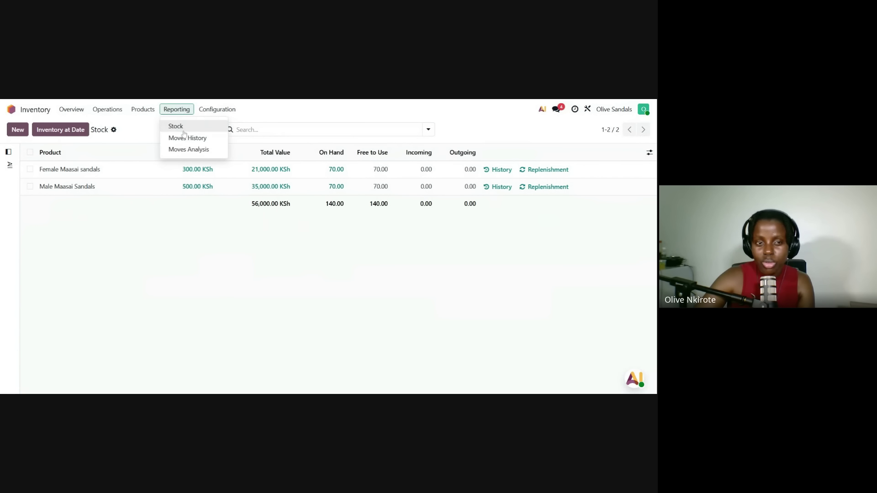
pyautogui.click(199, 139)
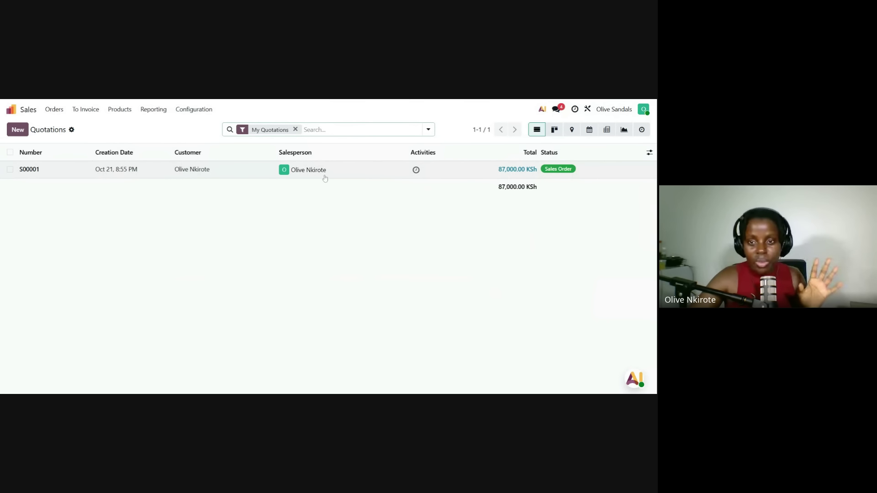
# - Open the Maasai sandals sales order in Sales and the matching purchase order in Purchase to review the delivered and received quantities
pyautogui.click(333, 173)
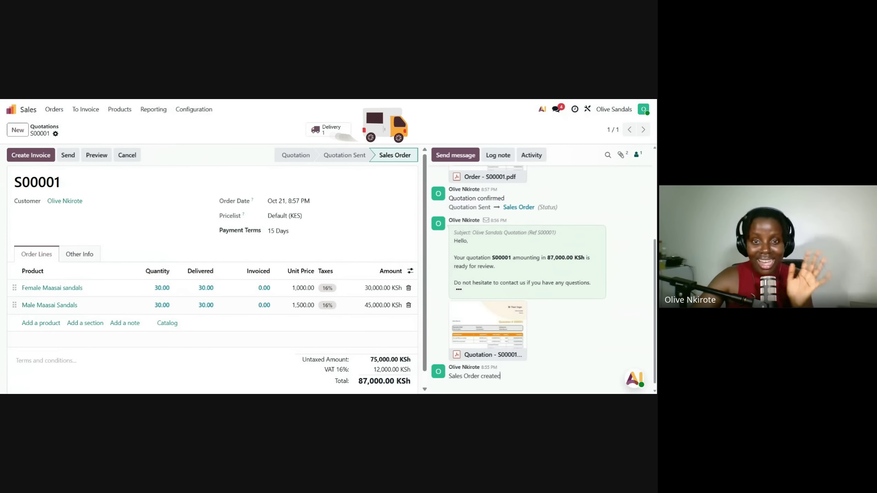
pyautogui.click(25, 110)
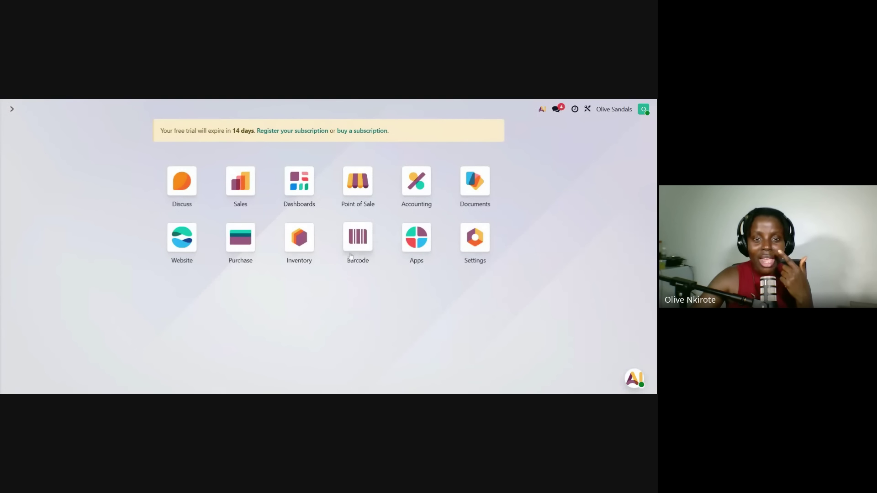
pyautogui.click(237, 244)
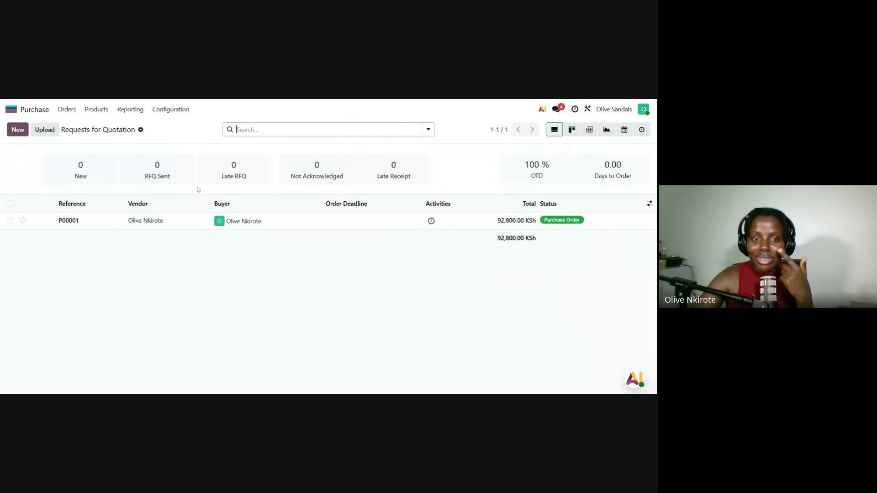
pyautogui.click(274, 220)
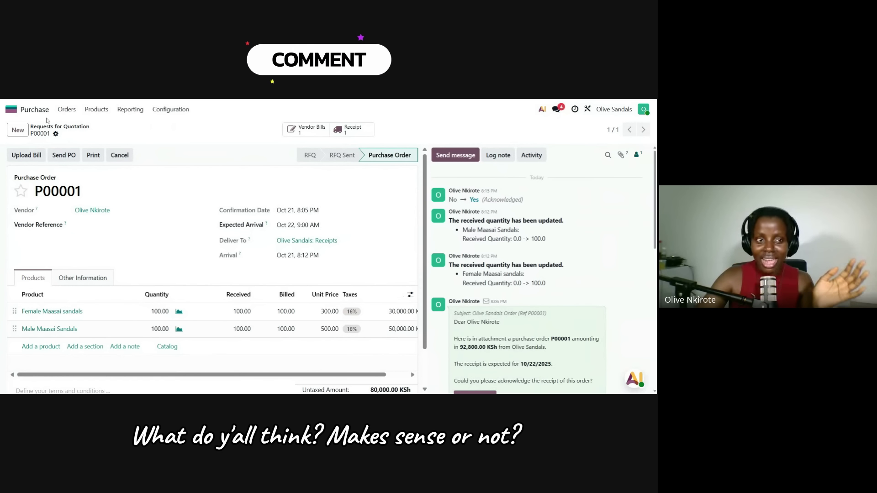
pyautogui.click(12, 110)
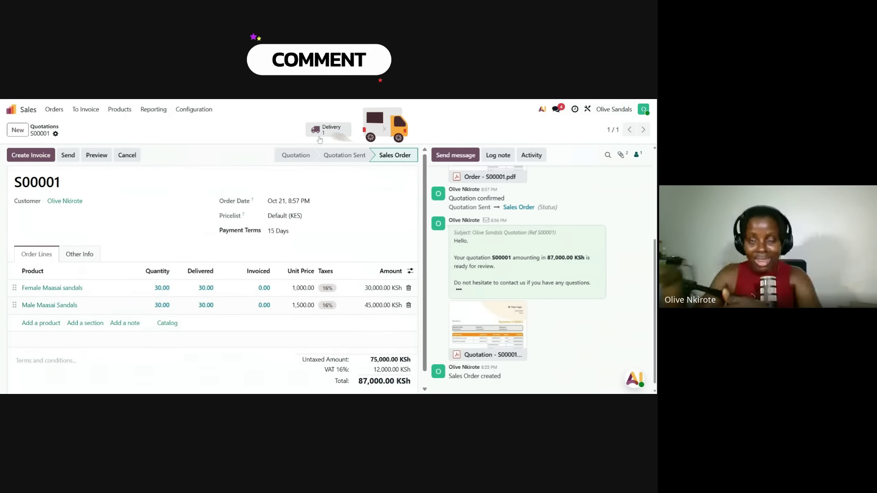
# - Create a regular draft invoice from the Maasai sandals sales order and number it INV/2025/001
pyautogui.click(33, 154)
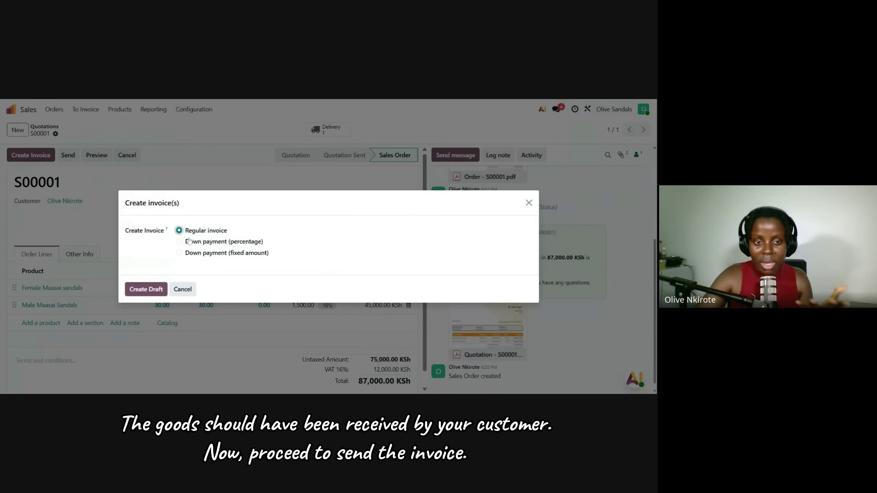
pyautogui.click(146, 291)
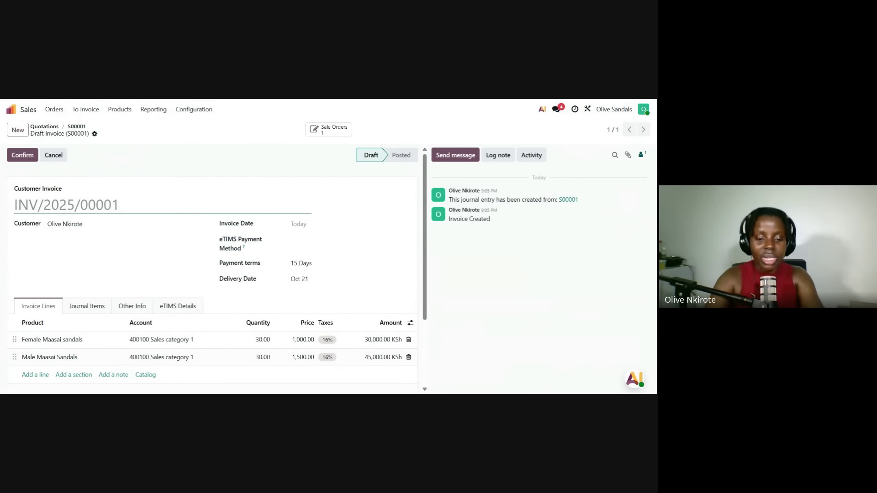
pyautogui.write('INV/2025/001')
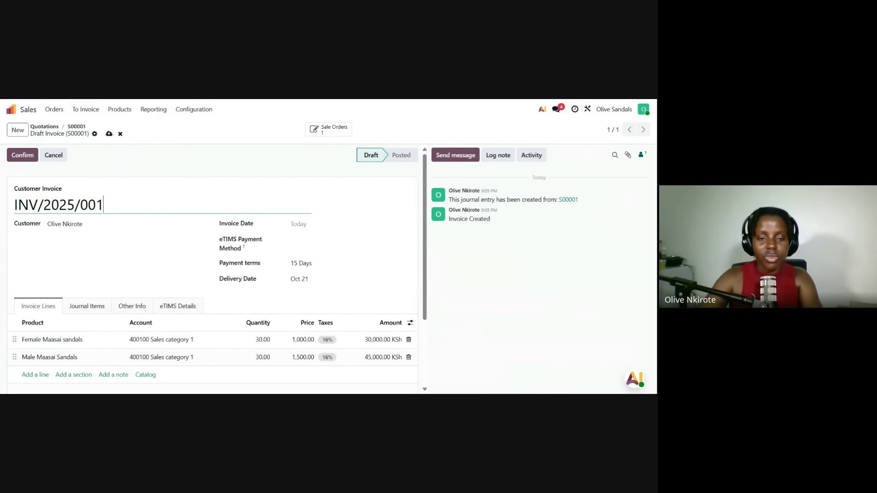
# - Review the draft invoice's lines, set its delivery date to October 22, 2025 and confirm the invoice
pyautogui.scroll(-1, 168, 307)
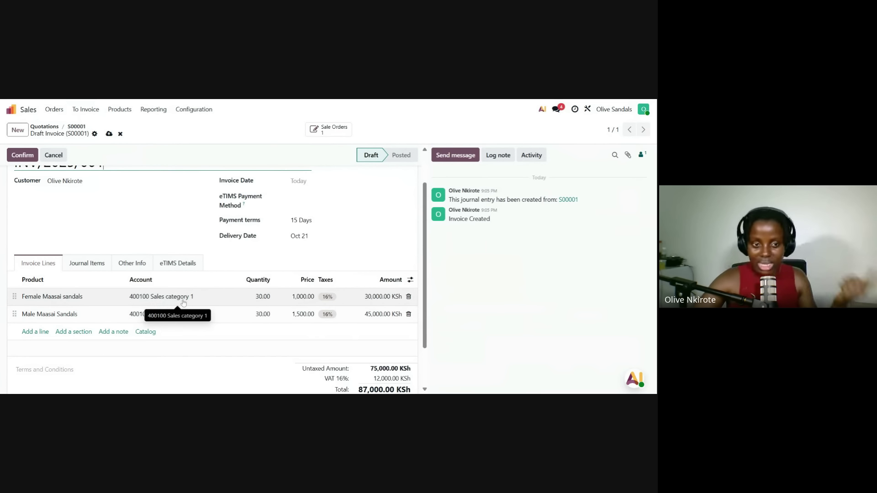
pyautogui.scroll(-1, 187, 306)
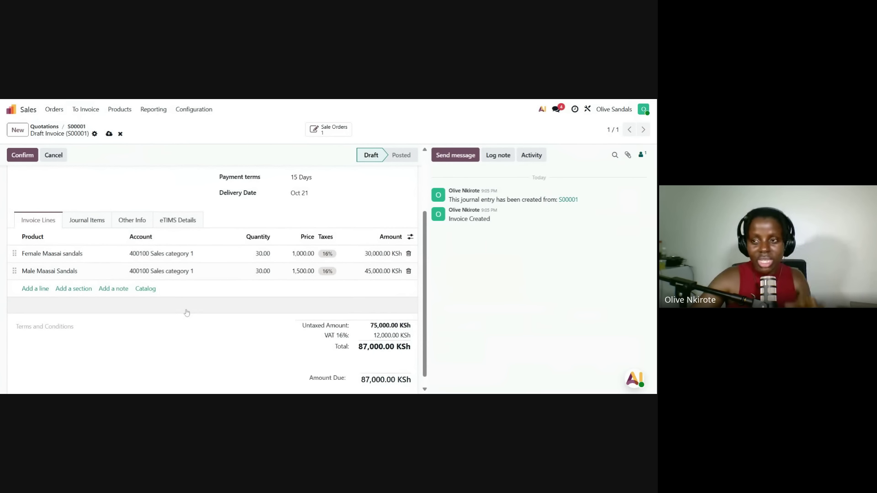
pyautogui.scroll(2, 129, 237)
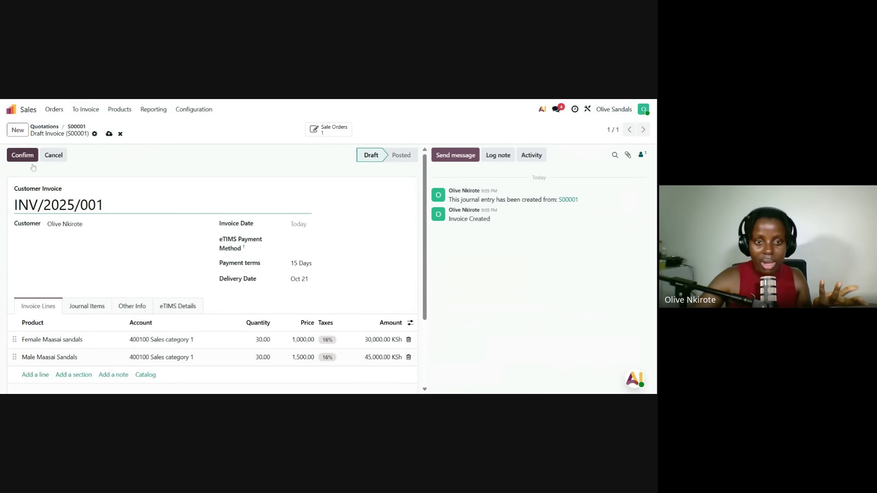
pyautogui.click(309, 230)
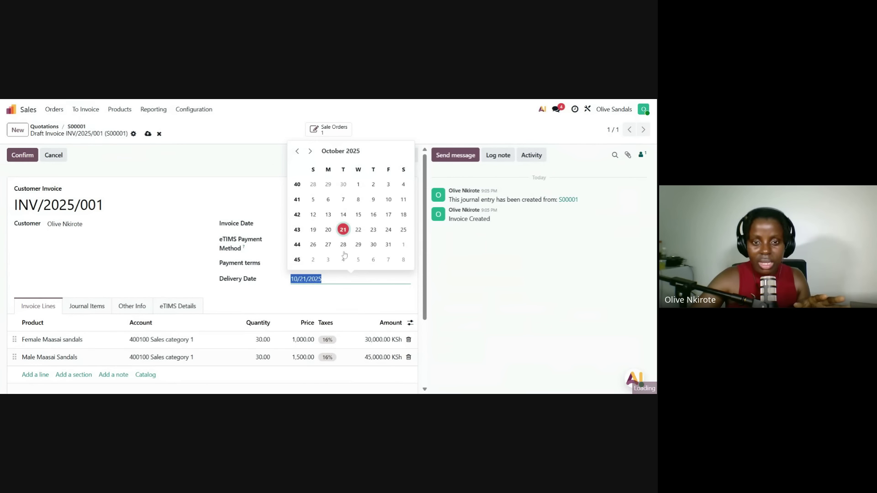
pyautogui.click(358, 229)
pyautogui.click(28, 160)
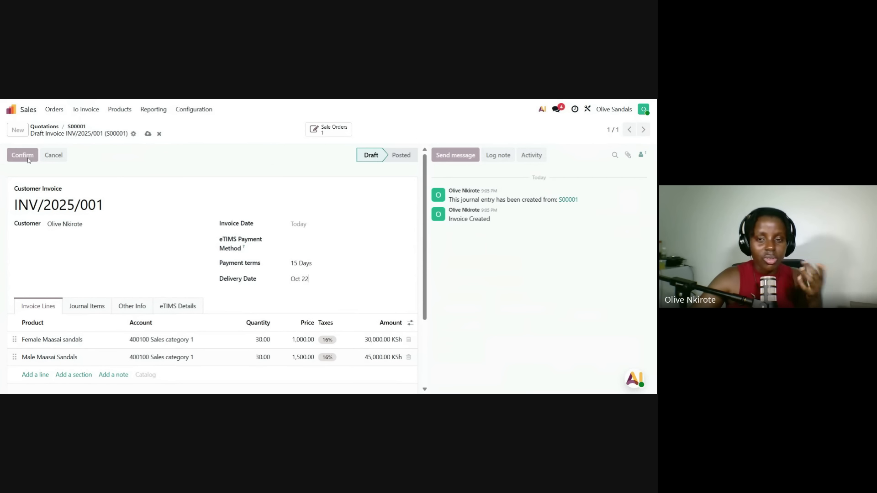
# - E-mail the confirmed invoice to the customer and switch to Gmail to read the received invoice message
pyautogui.click(15, 160)
pyautogui.click(136, 345)
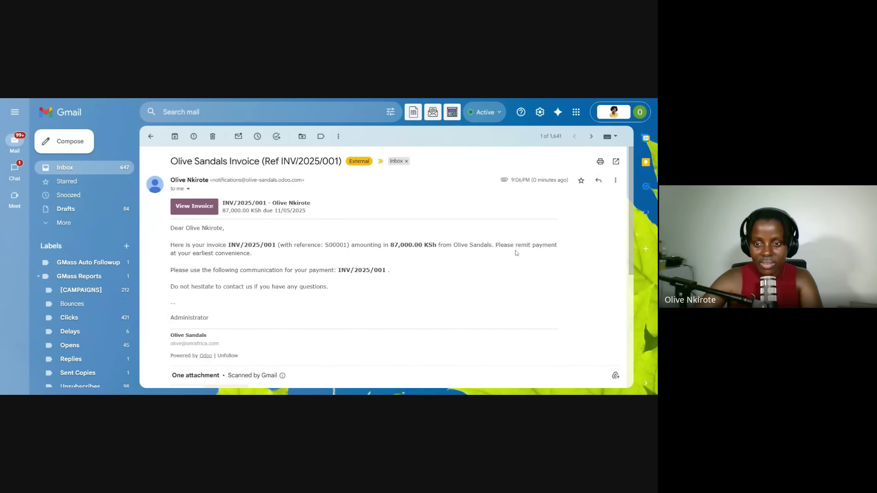
pyautogui.scroll(-4, 383, 267)
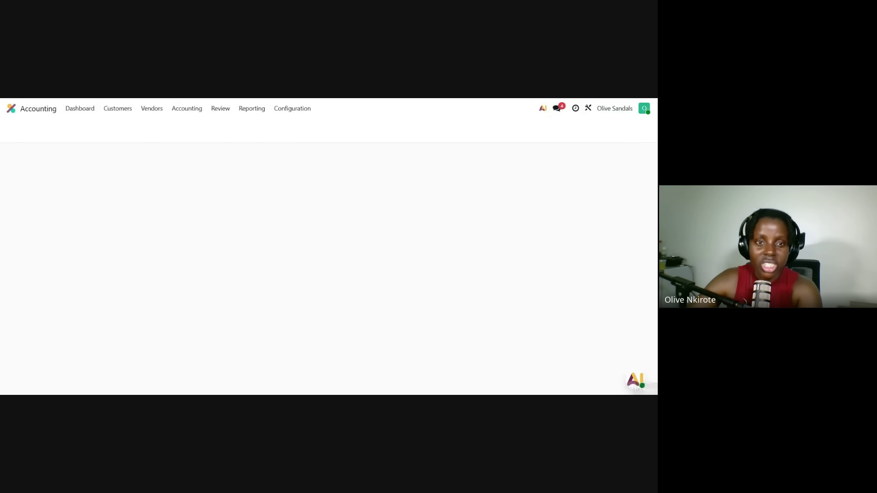
# - Search Odoo's chart of accounts for debtors and rename the Debtors Control Account to Accounts Receivable
pyautogui.write('DEBTP')
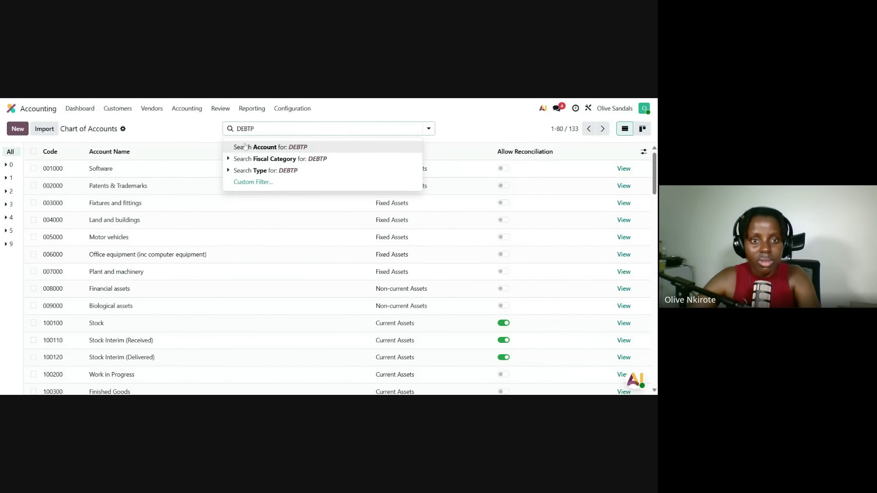
pyautogui.write('RS')
pyautogui.press('Return')
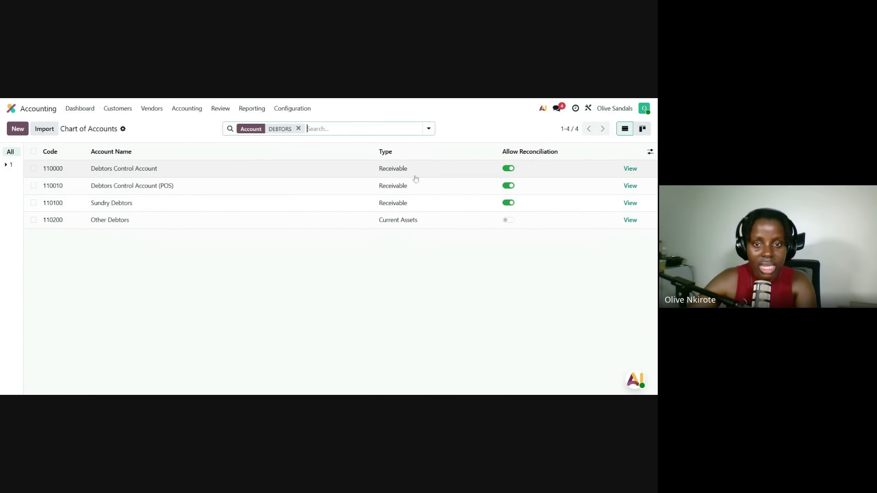
pyautogui.click(125, 173)
pyautogui.write('Accounts R')
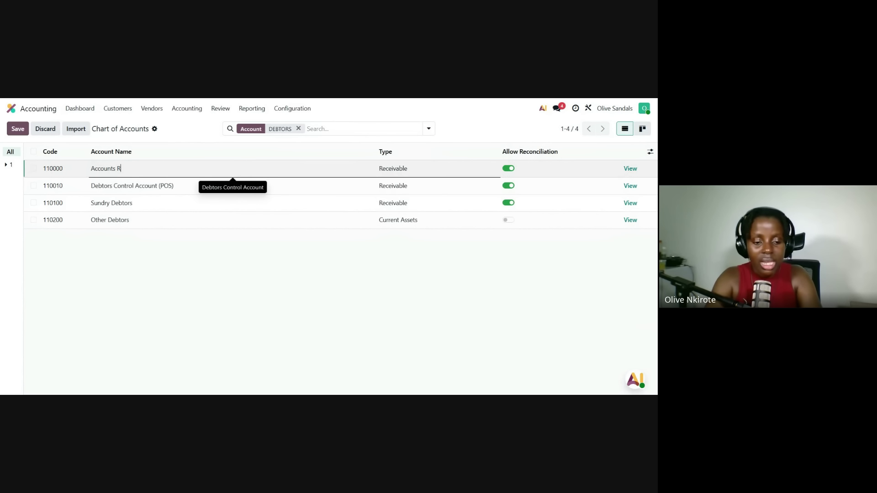
pyautogui.write('eceivable')
pyautogui.press('Return')
pyautogui.click(168, 285)
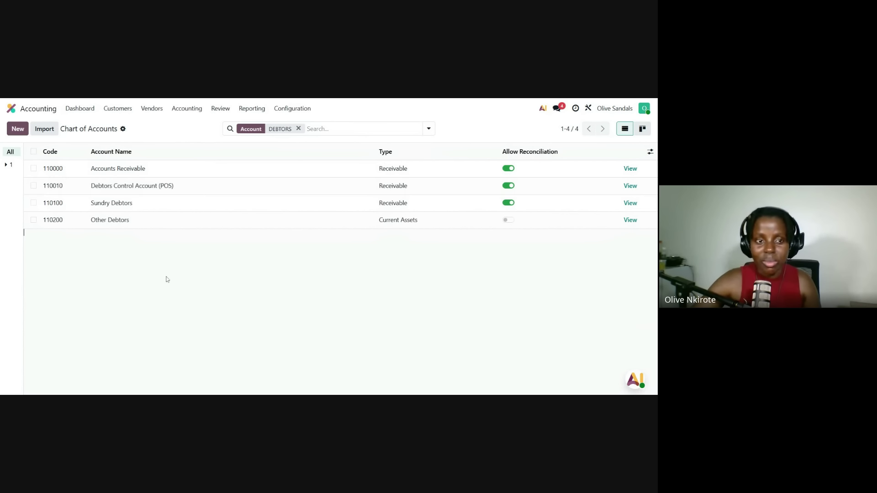
# - Rename the Debtors Control Account (POS) to Accounts Receivable (POS) and save the change
pyautogui.click(188, 186)
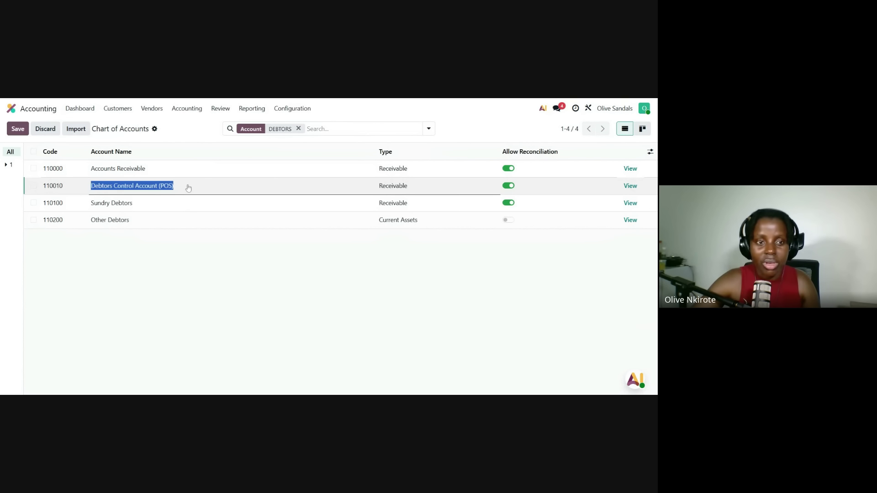
pyautogui.moveTo(157, 185); pyautogui.dragTo(89, 186)
pyautogui.write('Accounts Receiv')
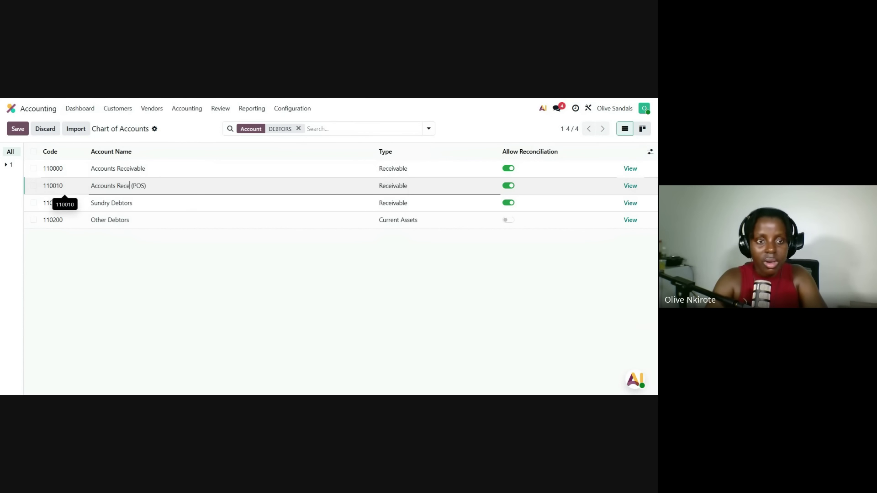
pyautogui.write('able')
pyautogui.press('Return')
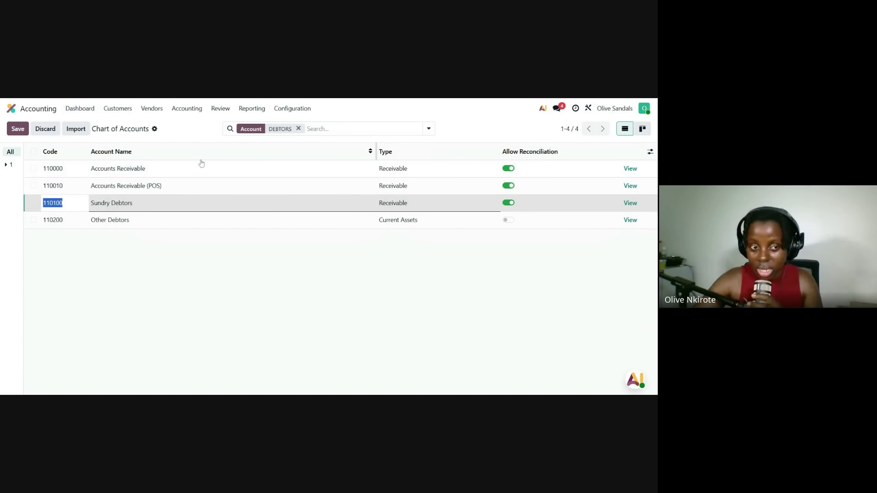
pyautogui.click(272, 302)
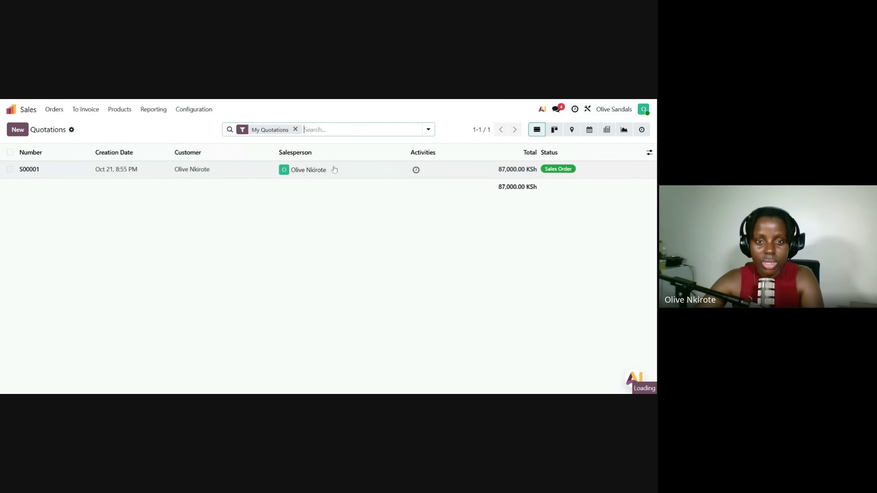
# - Open the sales order's invoice in Sales and register its 87,000 KSh manual payment in the Bank journal
pyautogui.click(334, 169)
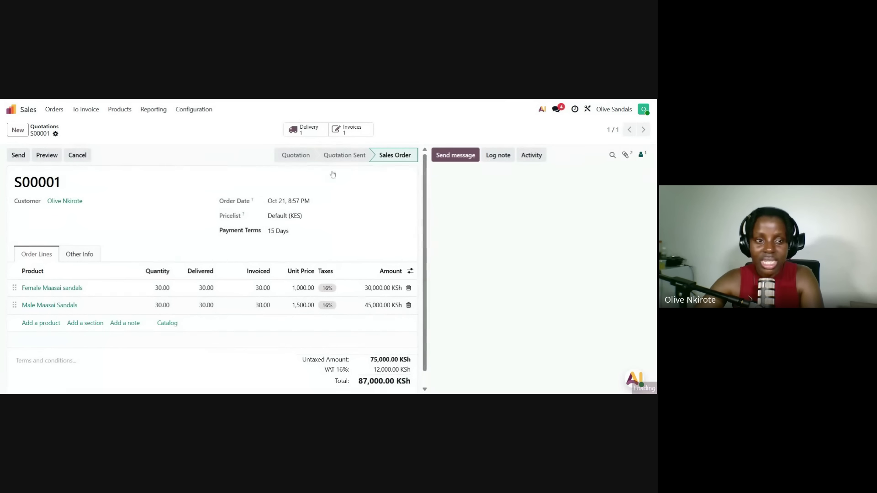
pyautogui.click(346, 130)
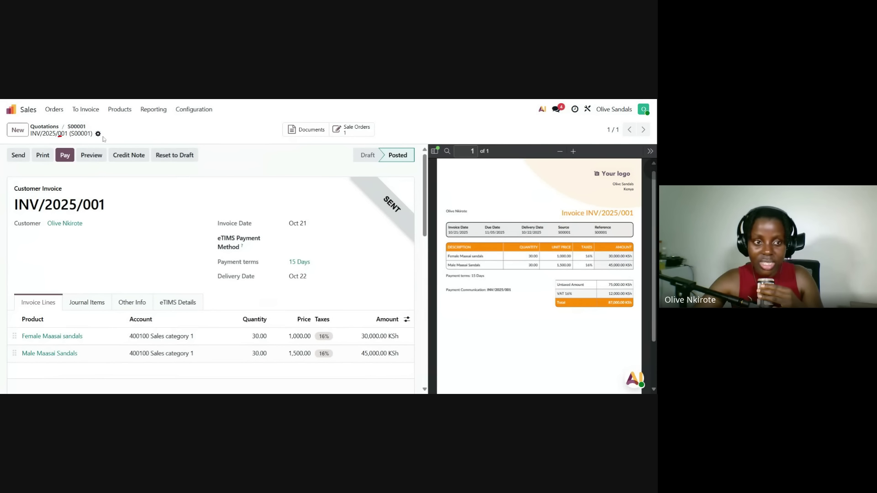
pyautogui.click(65, 154)
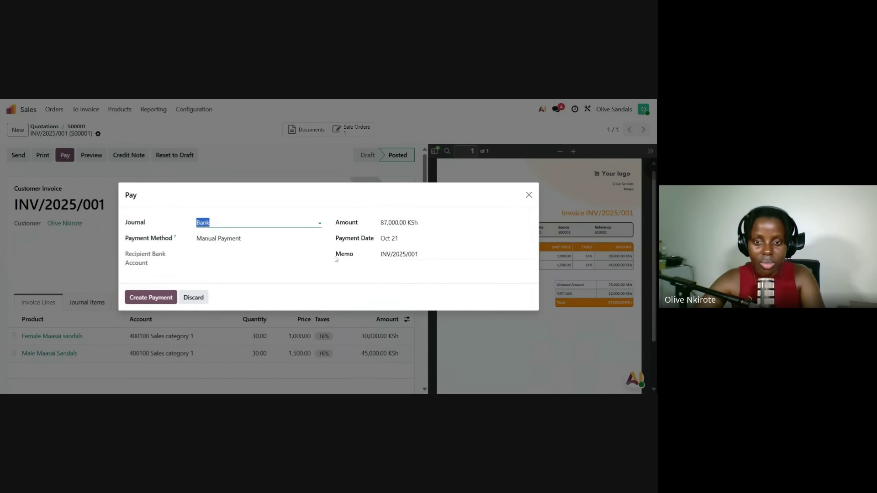
pyautogui.click(141, 301)
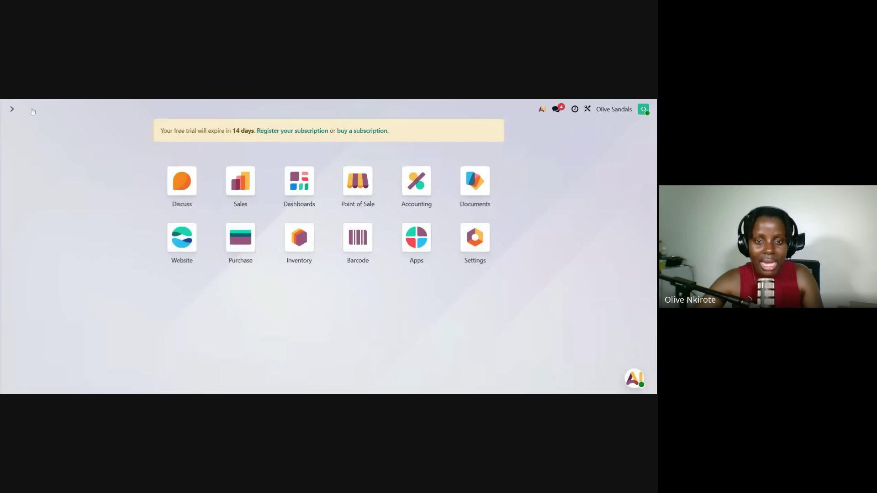
# - In Accounting's Bank Matching, add an 87,000 KSh transaction labelled as payment received from the customer, with the sales order reference and customer as partner
pyautogui.click(11, 110)
pyautogui.click(410, 196)
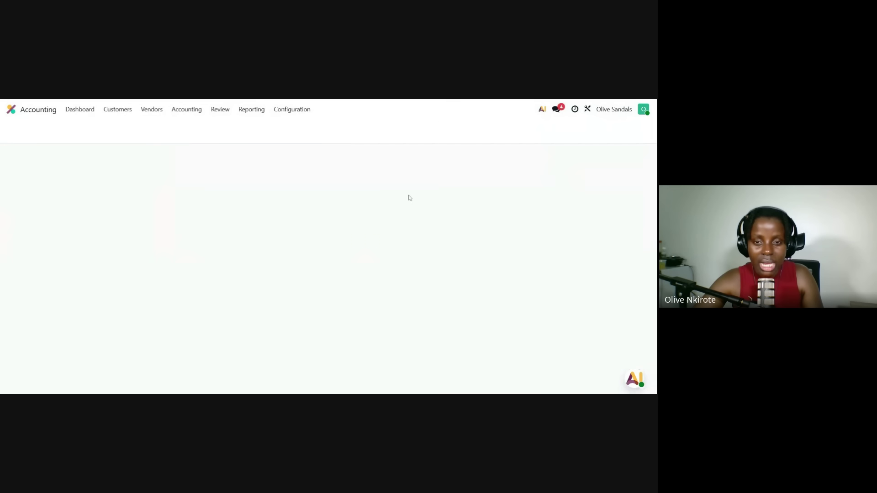
pyautogui.scroll(-1, 91, 283)
pyautogui.click(23, 240)
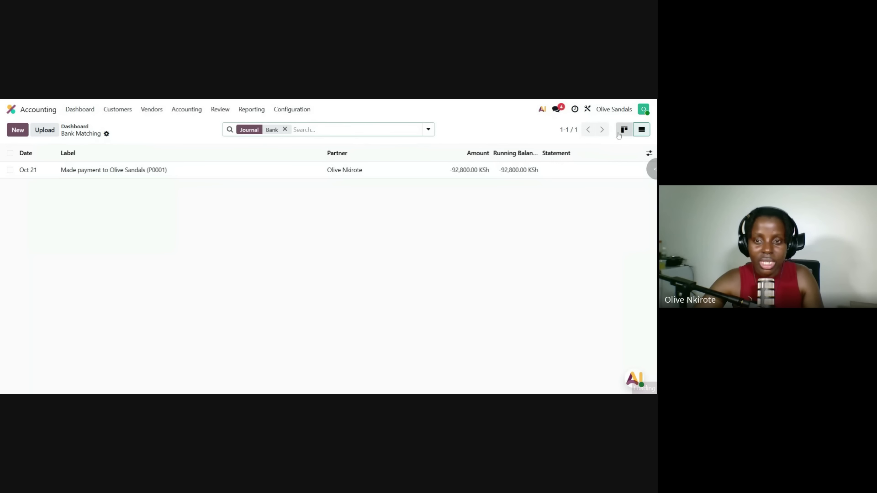
pyautogui.click(18, 130)
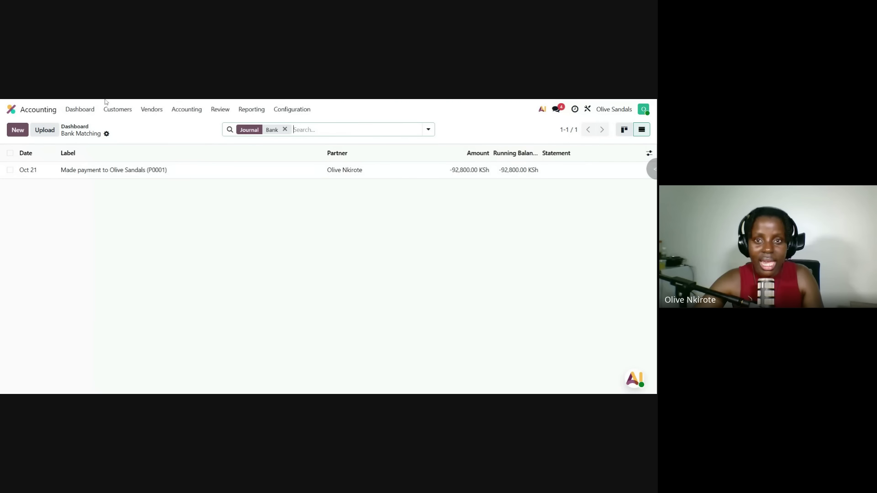
pyautogui.write('Received Payme')
pyautogui.press('BackSpace')
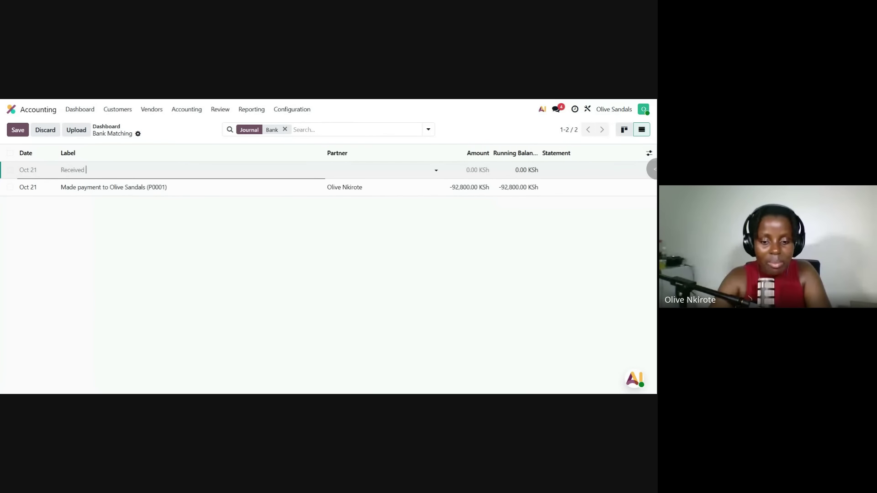
pyautogui.write('payment from Olive')
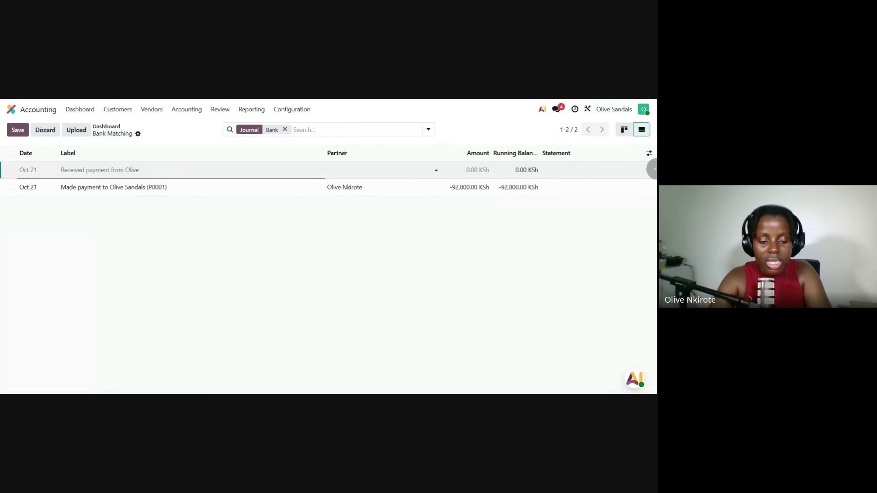
pyautogui.write(' Customer')
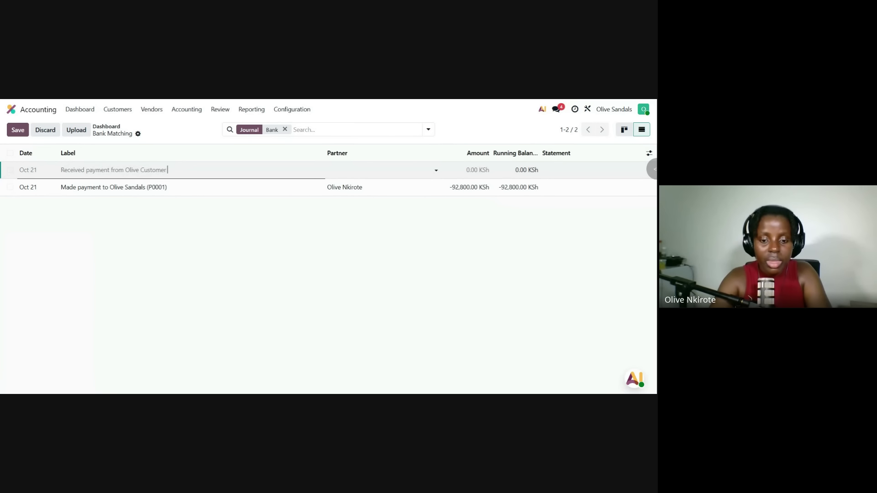
pyautogui.write(' (S001')
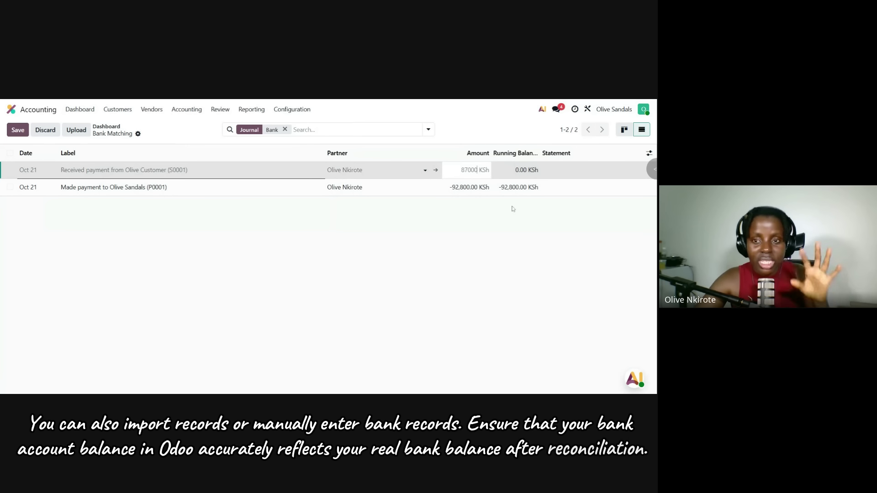
pyautogui.click(633, 154)
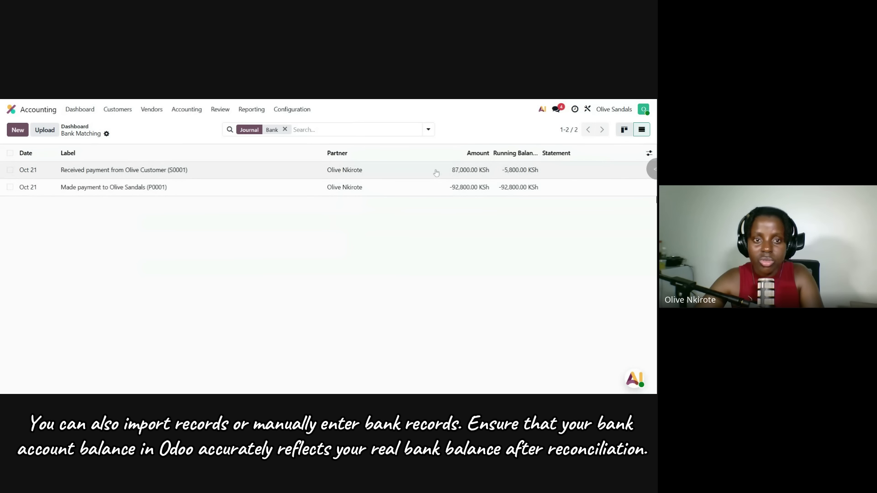
# - Reconcile the received customer payment with the journal item of invoice INV/2025/001
pyautogui.click(624, 132)
pyautogui.click(350, 172)
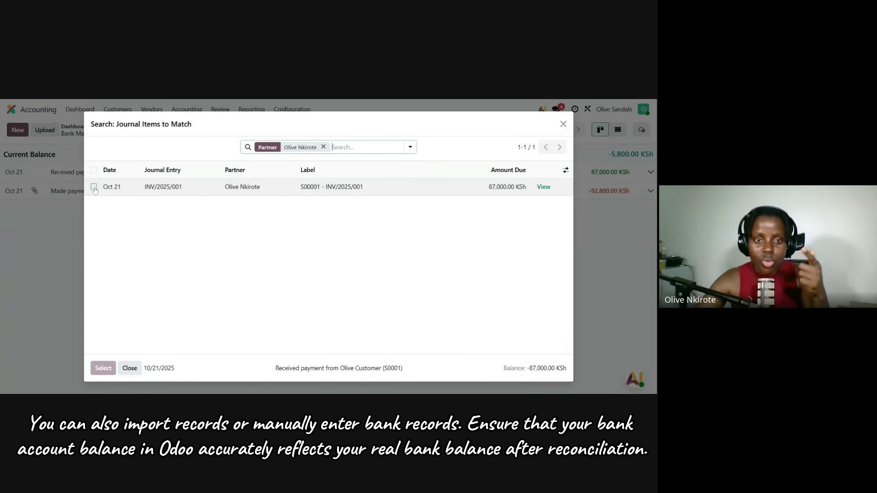
pyautogui.click(94, 188)
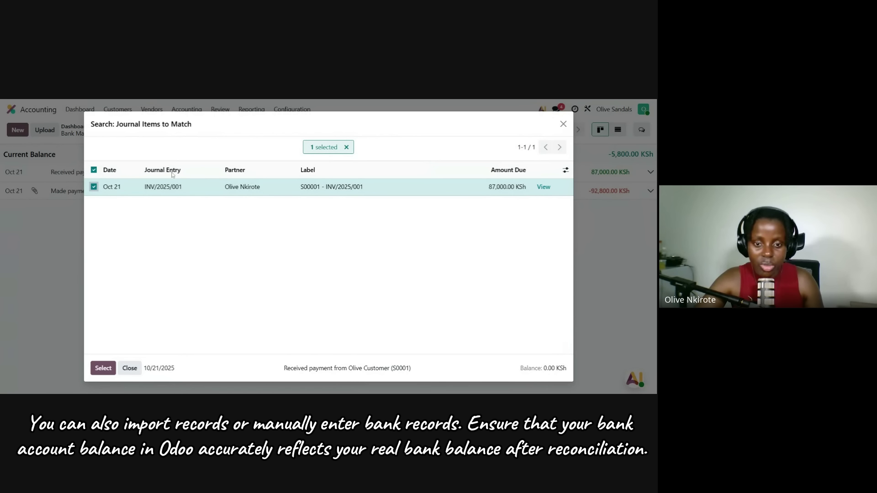
pyautogui.click(109, 370)
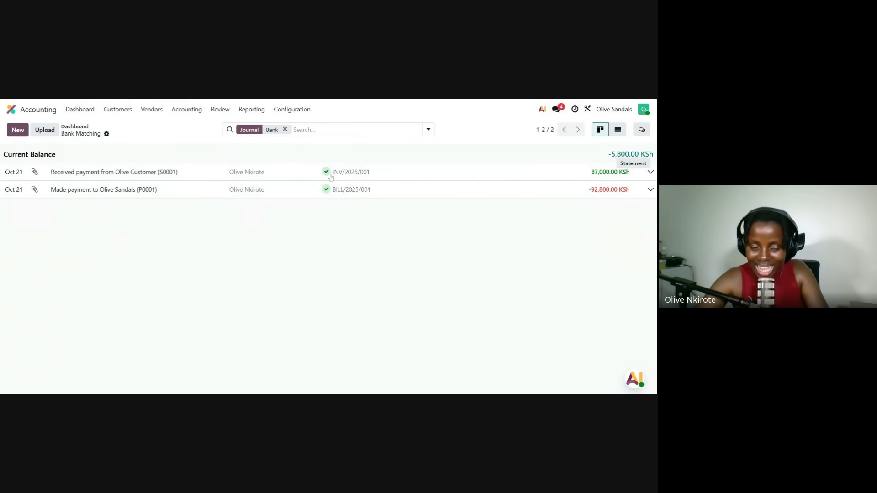
# - Open the Trial Balance report to examine the account balances
pyautogui.click(292, 110)
pyautogui.click(251, 109)
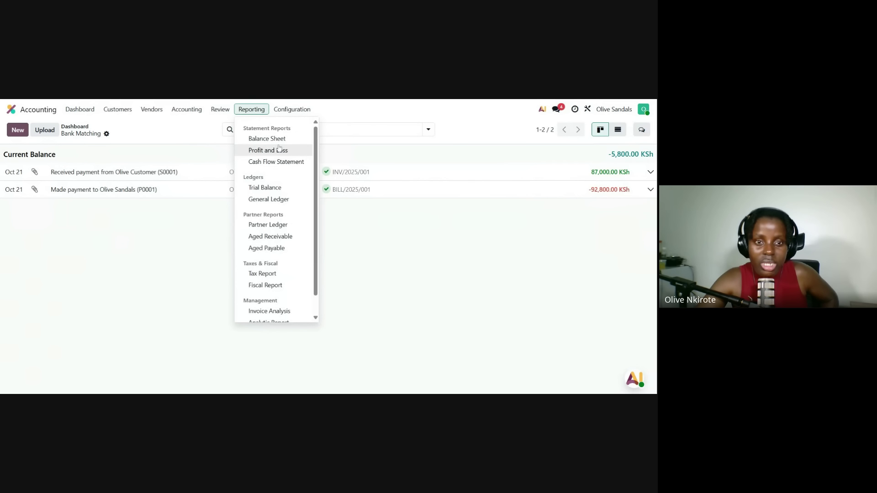
pyautogui.click(269, 185)
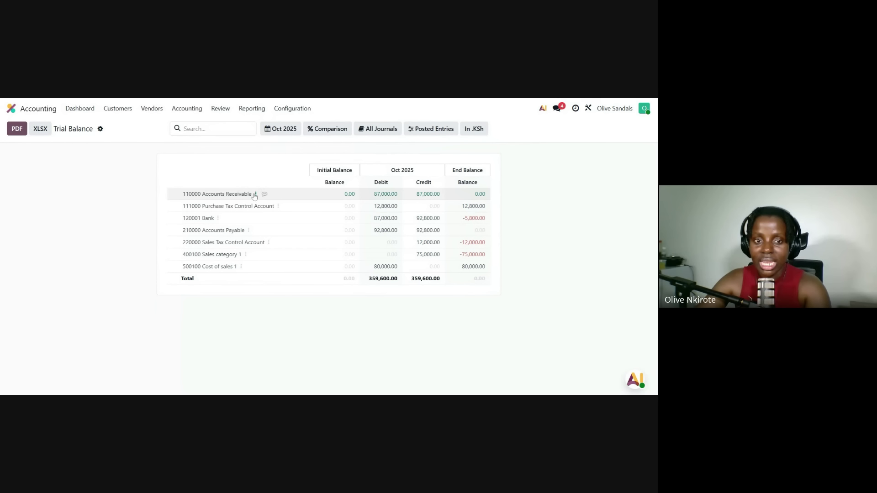
# - From the Trial Balance, examine the General Ledger entries for Sales category 1 and Cost of sales 1, and return to the report
pyautogui.click(246, 256)
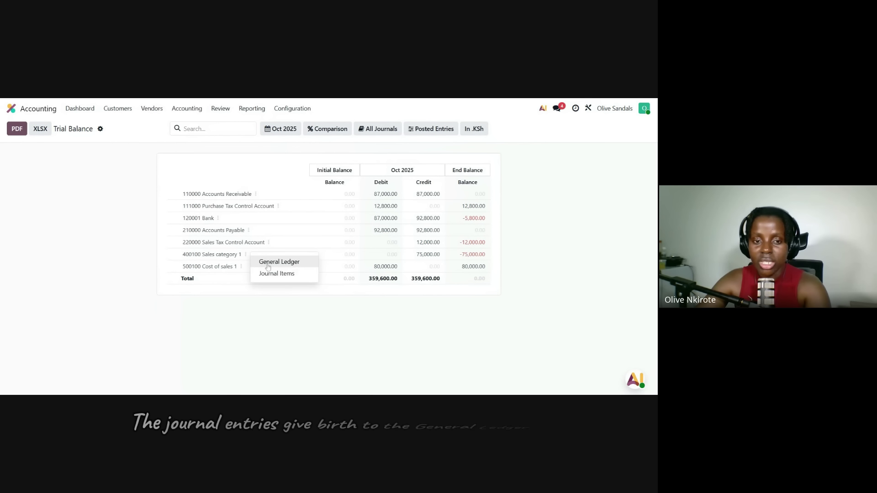
pyautogui.click(268, 263)
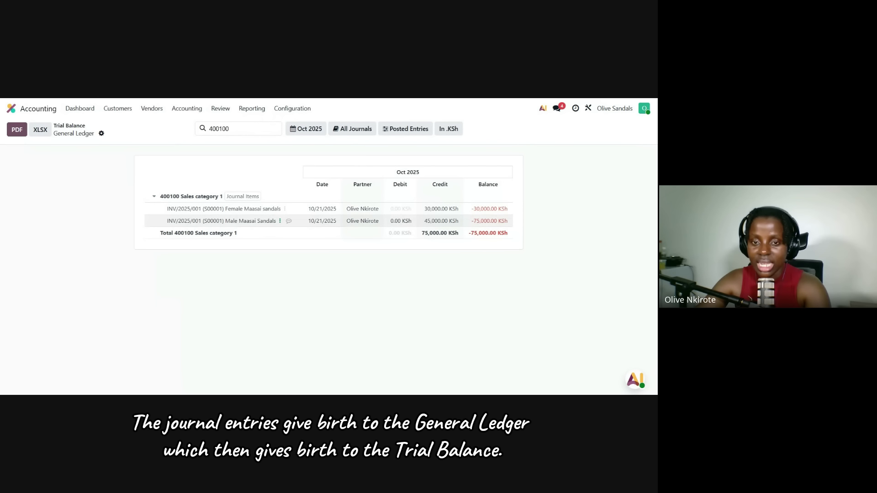
pyautogui.click(68, 128)
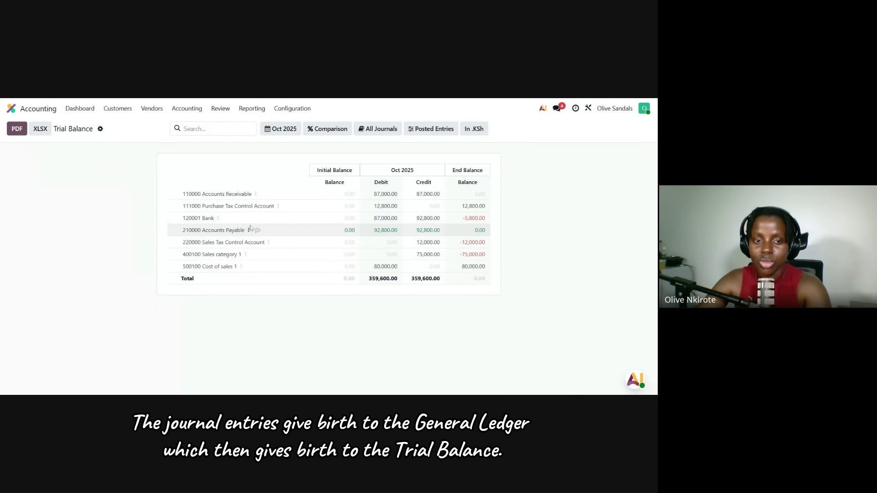
pyautogui.click(246, 217)
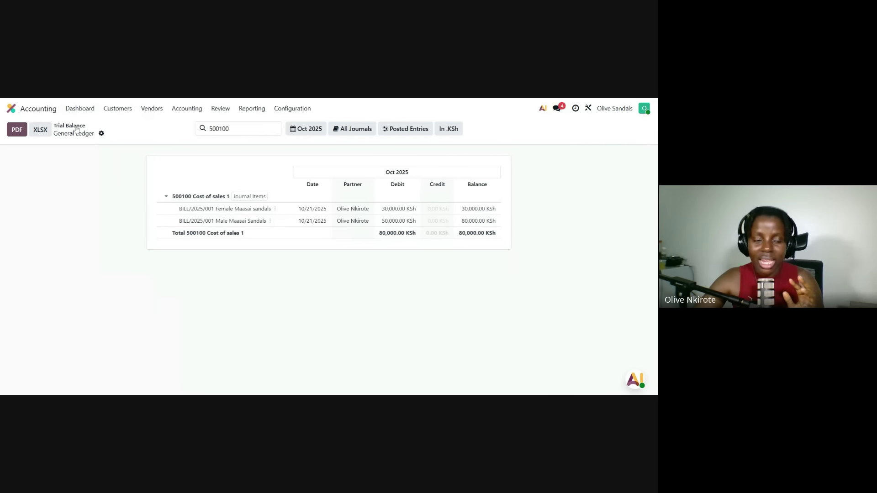
pyautogui.click(69, 125)
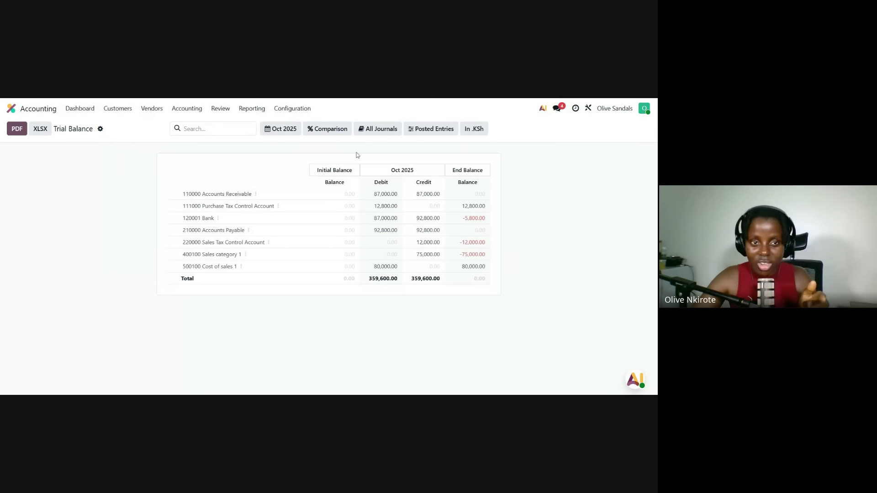
# - Open the Profit and Loss report and compare its revenue with the sales order's untaxed amount, including the Cost of Sales breakdown
pyautogui.click(252, 108)
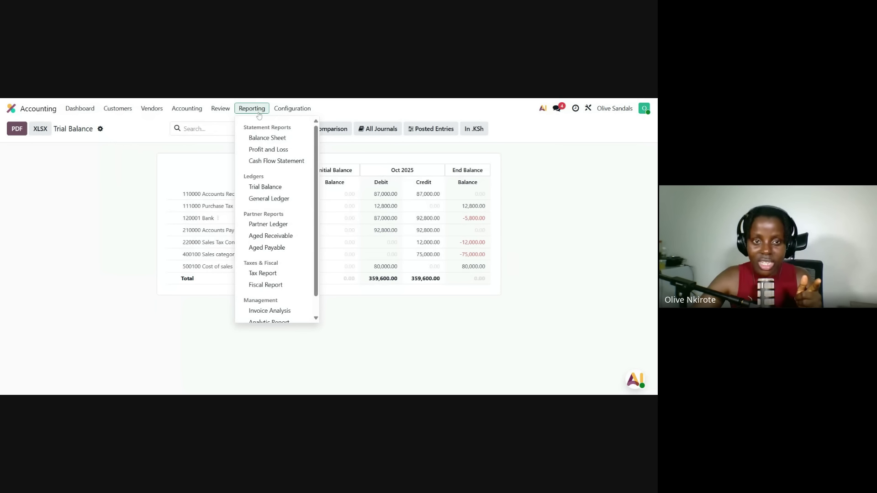
pyautogui.click(270, 150)
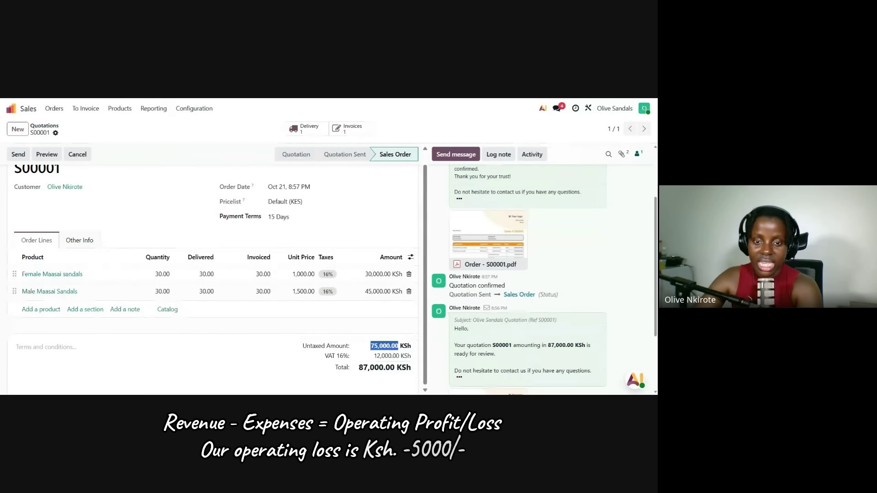
pyautogui.moveTo(397, 345); pyautogui.dragTo(414, 351)
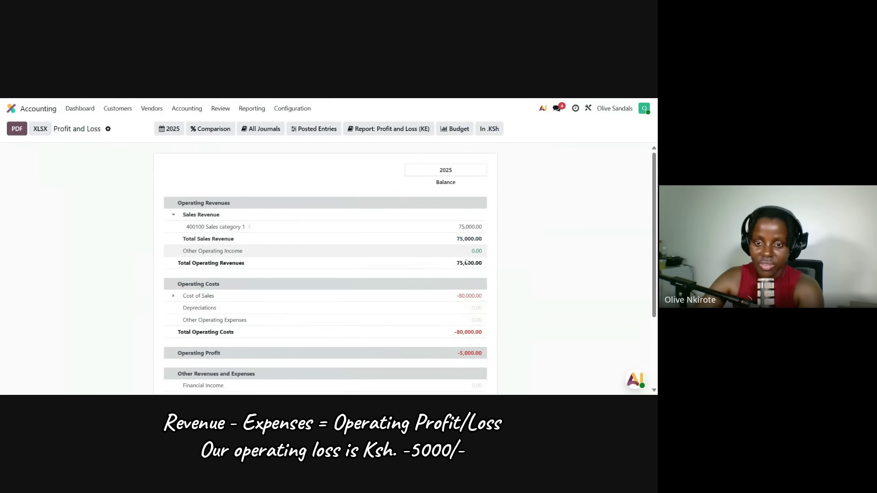
pyautogui.scroll(-3, 454, 216)
pyautogui.click(453, 214)
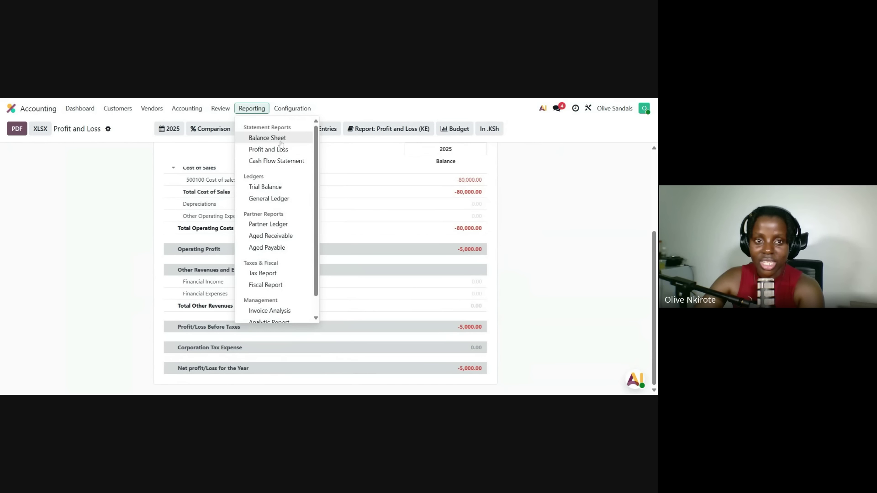
# - Open the Balance Sheet and examine assets, equity and liabilities, with the cash and cash equivalents line expanded
pyautogui.click(278, 139)
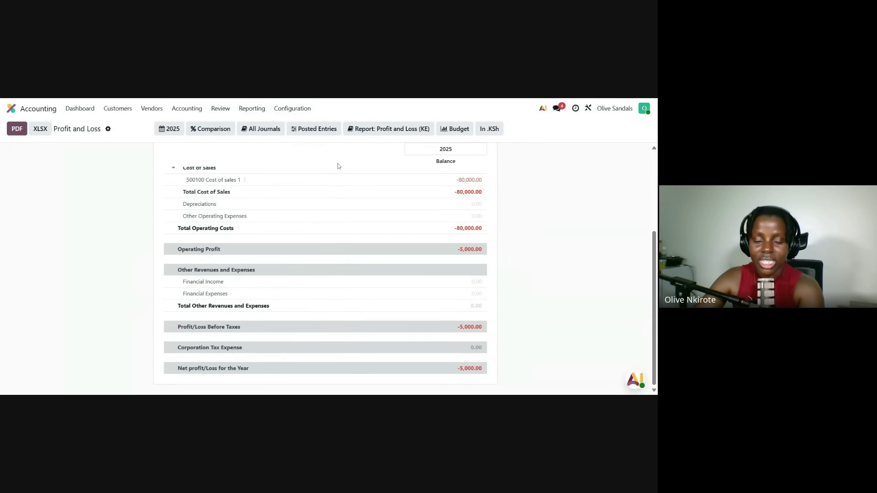
pyautogui.scroll(-3, 519, 231)
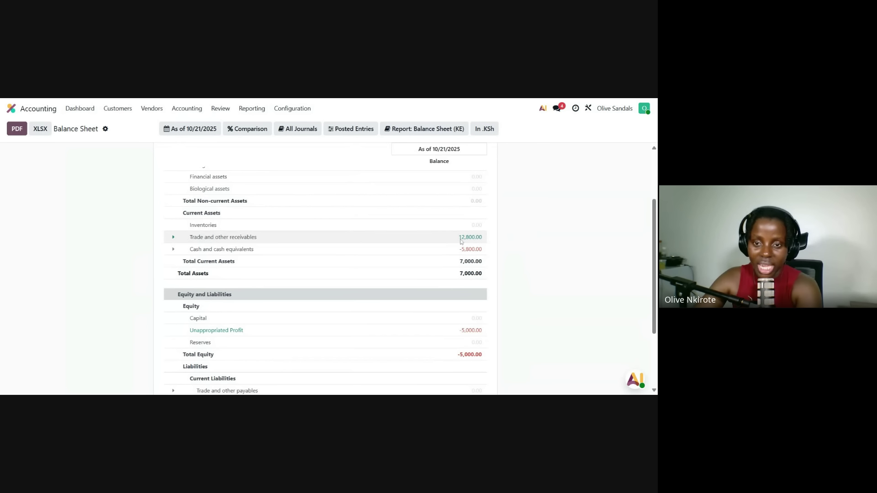
pyautogui.click(462, 247)
pyautogui.scroll(-1, 462, 237)
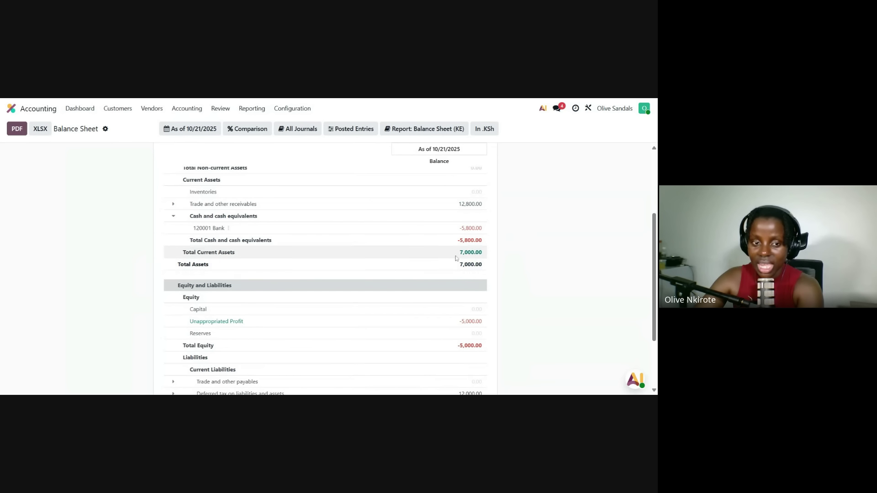
pyautogui.scroll(-3, 457, 255)
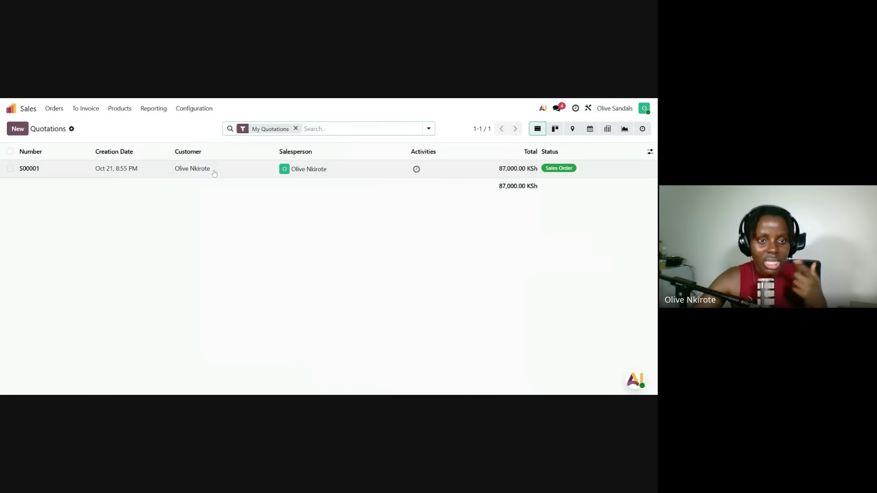
# - Review the Maasai sandals sales order and its invoice in Sales, and switch to Inventory
pyautogui.click(214, 172)
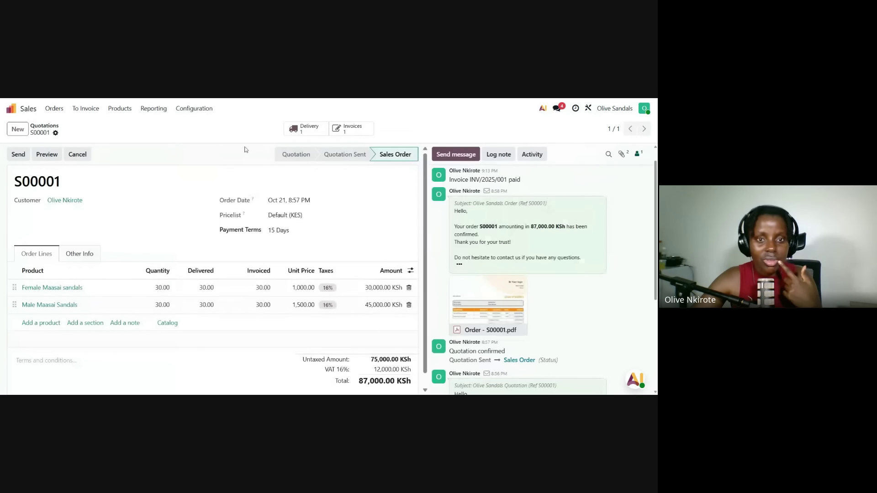
pyautogui.click(350, 132)
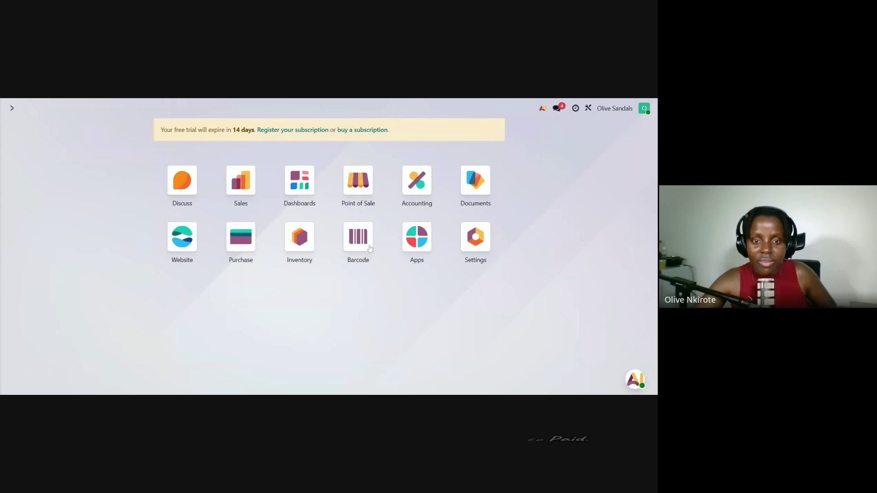
pyautogui.click(300, 237)
pyautogui.click(176, 108)
pyautogui.click(179, 130)
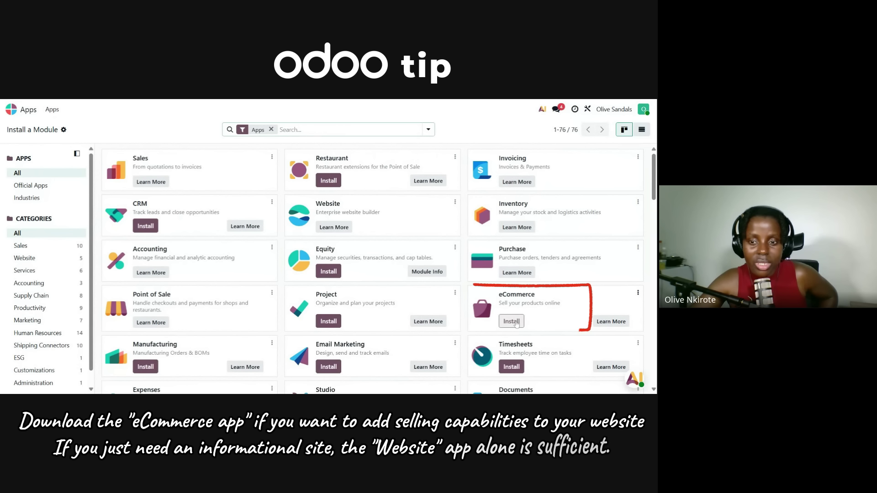
# - Install the eCommerce app to add online selling to the website
pyautogui.click(516, 322)
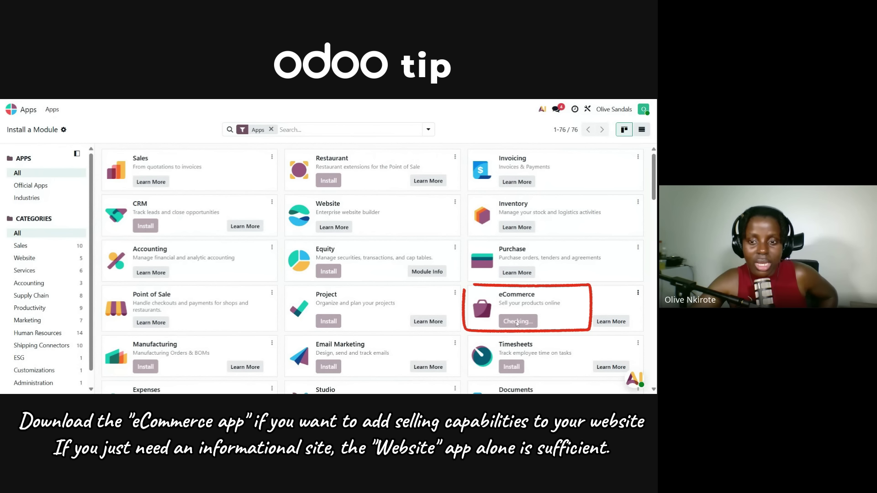
pyautogui.click(140, 278)
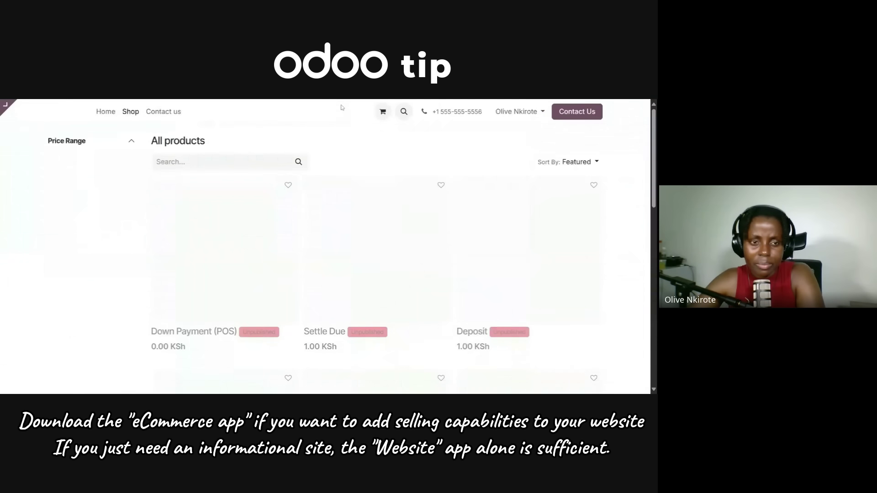
# - Browse the website's shop page to examine the product listings, including the female and male Maasai sandals
pyautogui.scroll(-4, 514, 258)
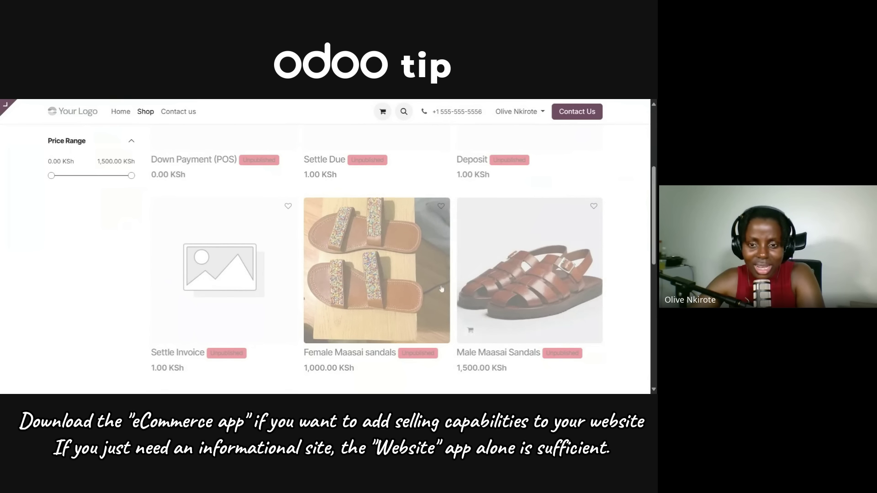
pyautogui.scroll(-2, 473, 281)
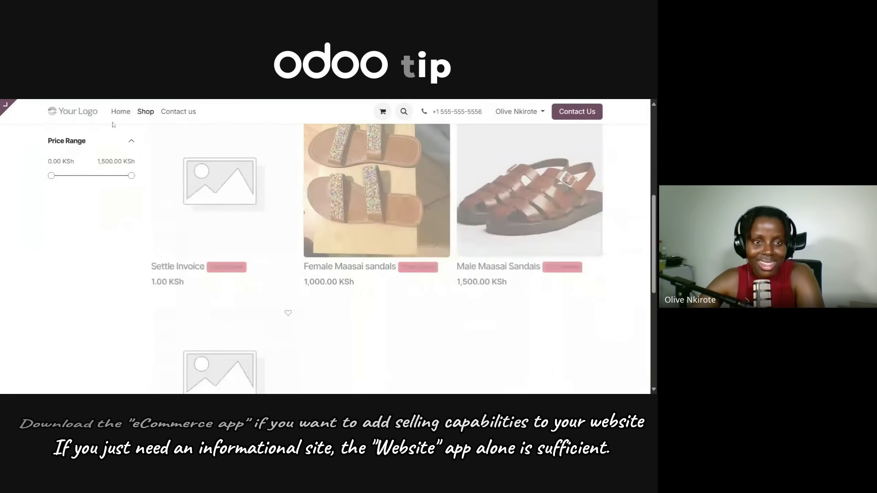
pyautogui.scroll(3, 160, 228)
pyautogui.moveTo(9, 109)
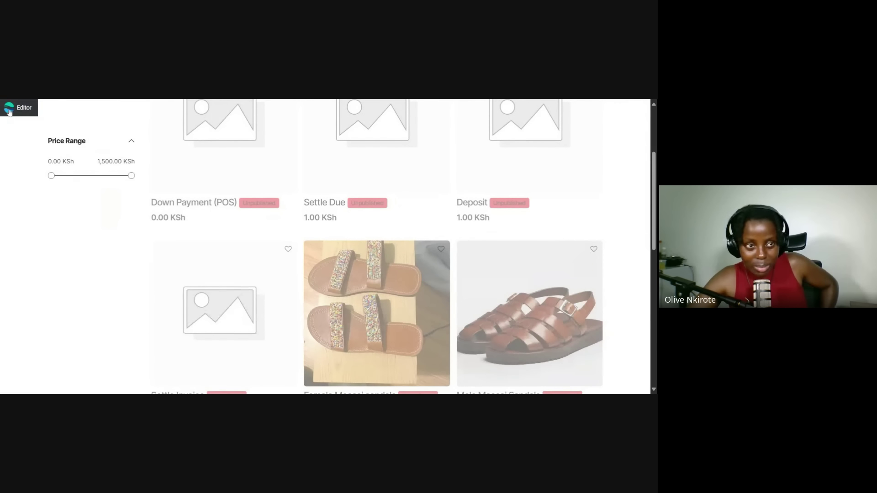
pyautogui.click(56, 110)
pyautogui.scroll(4, 517, 228)
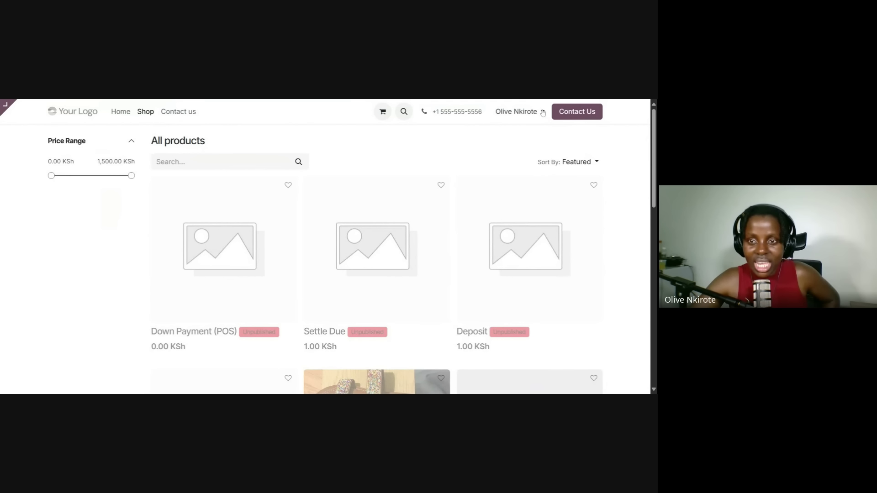
pyautogui.click(543, 112)
pyautogui.scroll(-3, 192, 184)
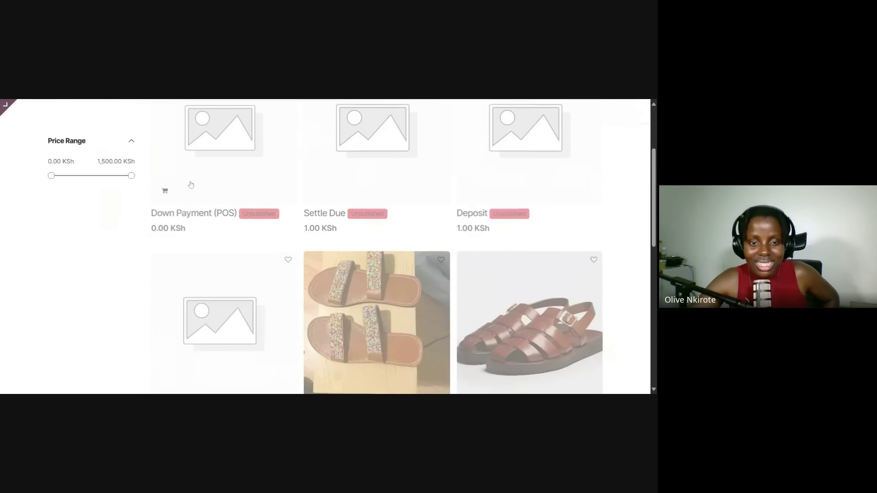
pyautogui.scroll(-2, 411, 228)
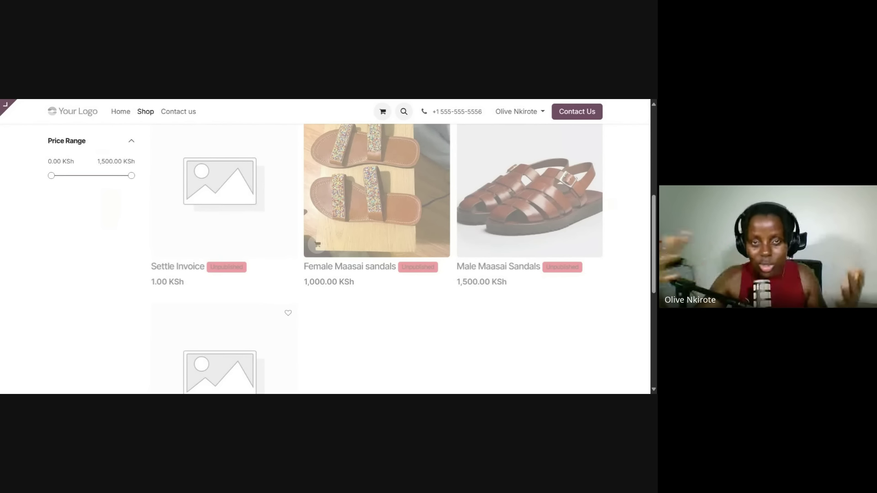
pyautogui.scroll(1, 377, 229)
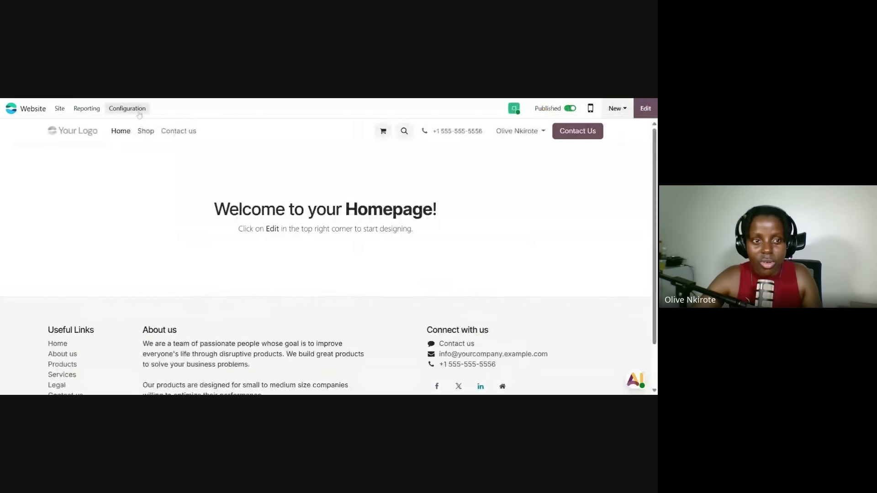
# - Open the Website settings, review the payment, delivery, checkout and invoicing options, and save the settings
pyautogui.click(137, 109)
pyautogui.click(137, 123)
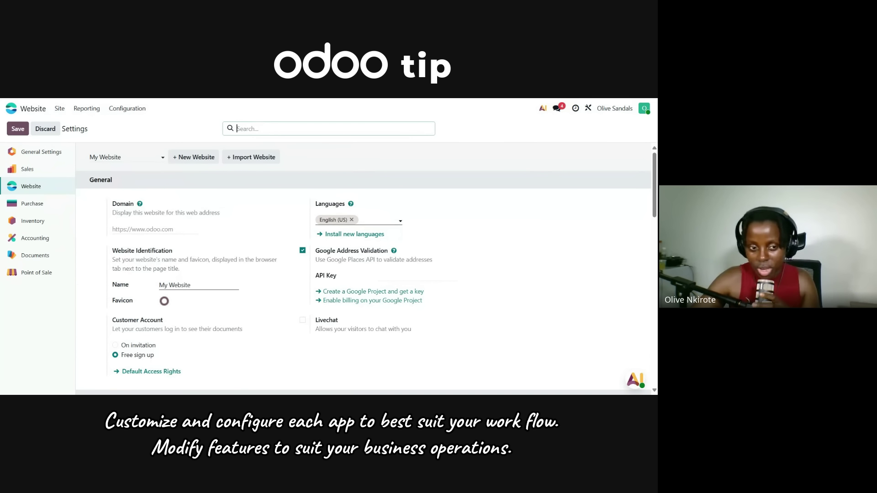
pyautogui.scroll(-10, 209, 196)
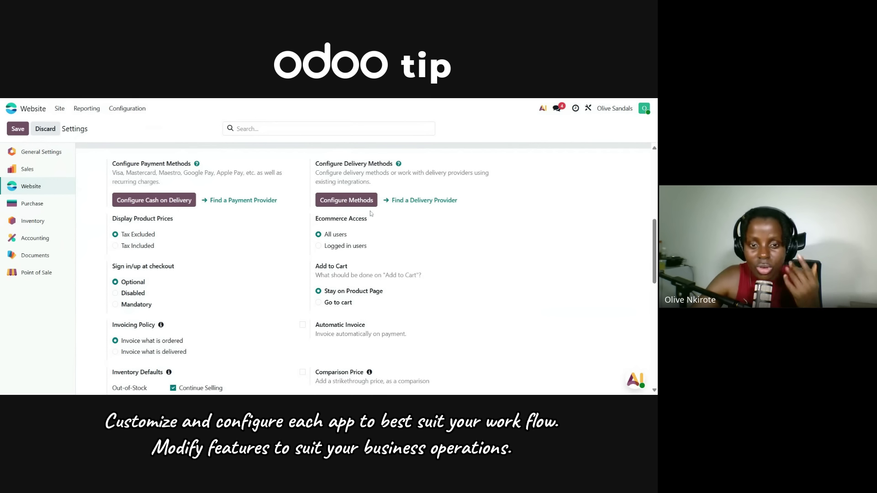
pyautogui.scroll(-1, 314, 202)
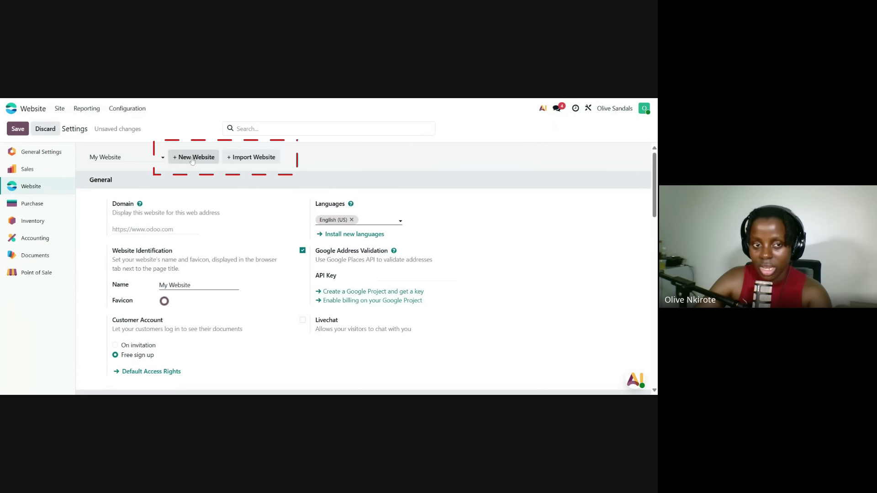
pyautogui.click(18, 129)
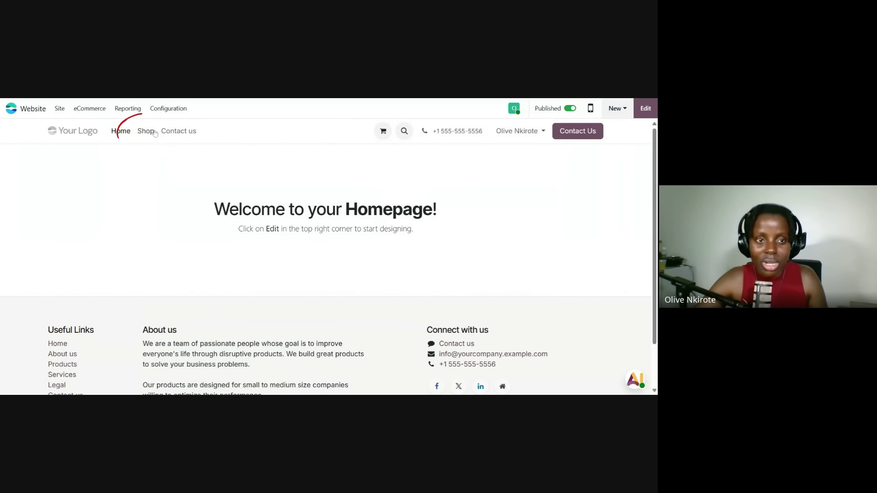
# - View the Female Maasai sandals page in the website's shop and open the eCommerce payment providers configuration
pyautogui.click(146, 131)
pyautogui.scroll(-5, 388, 217)
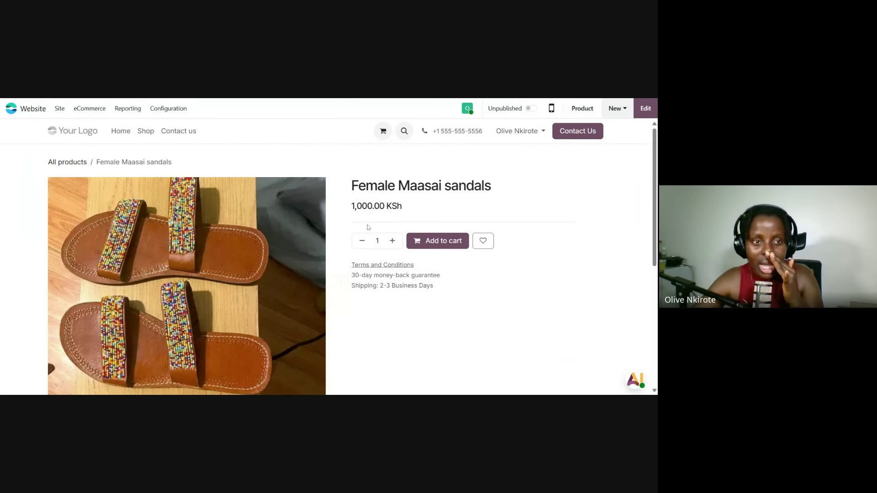
pyautogui.click(169, 108)
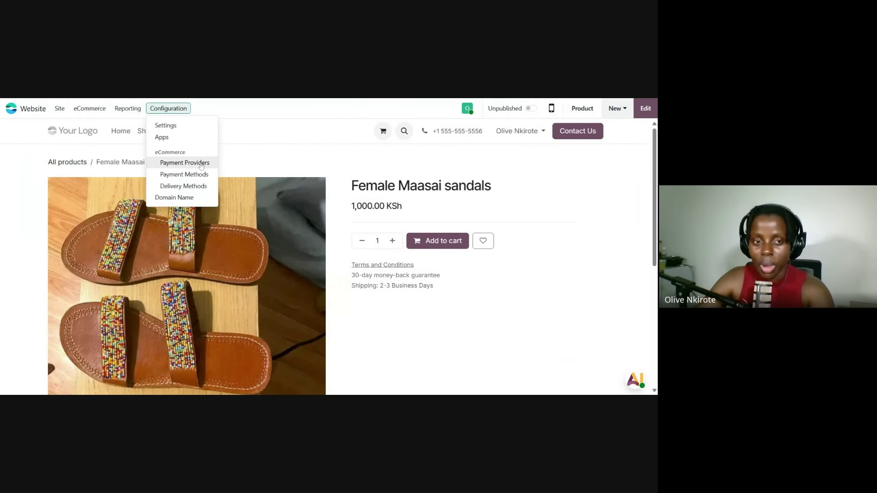
pyautogui.click(201, 166)
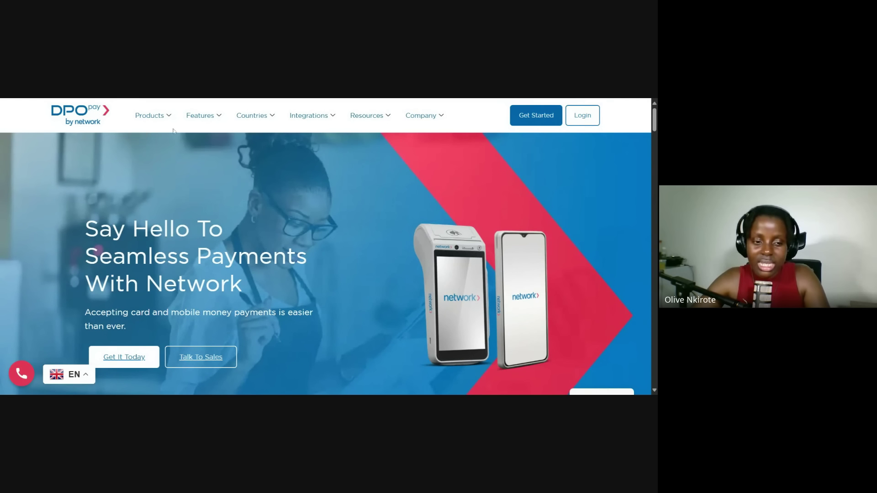
# - Browse the DPO Pay website's home page to examine its features and supported payment methods
pyautogui.scroll(-10, 187, 208)
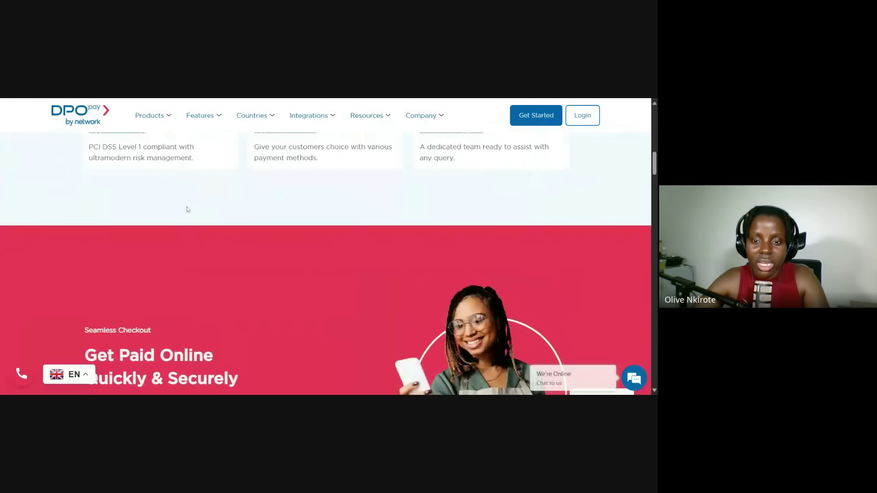
pyautogui.scroll(-15, 187, 209)
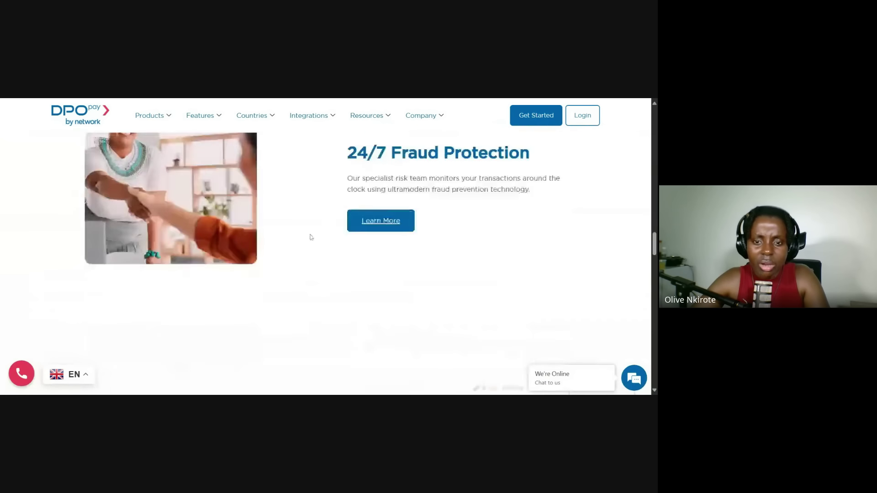
pyautogui.scroll(-6, 318, 239)
pyautogui.scroll(8, 324, 238)
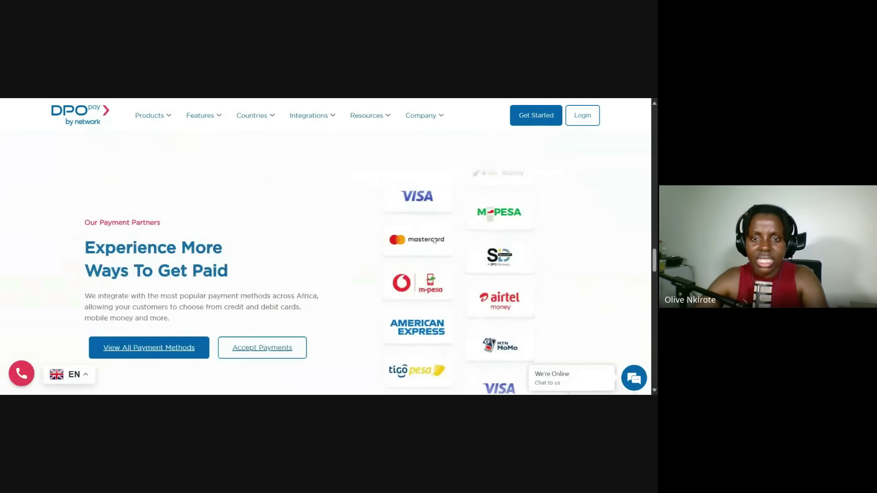
# - Review the payment partners and merchant testimonials on the DPO Pay home page
pyautogui.scroll(-3, 454, 236)
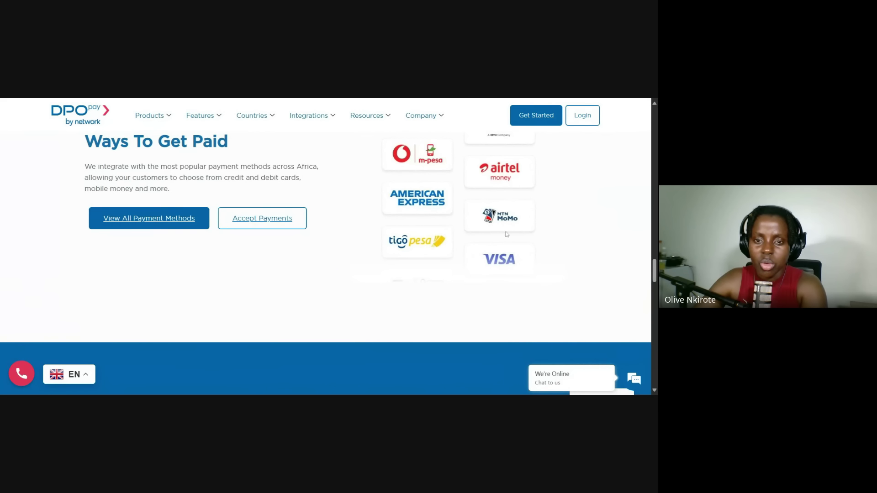
pyautogui.scroll(-15, 348, 257)
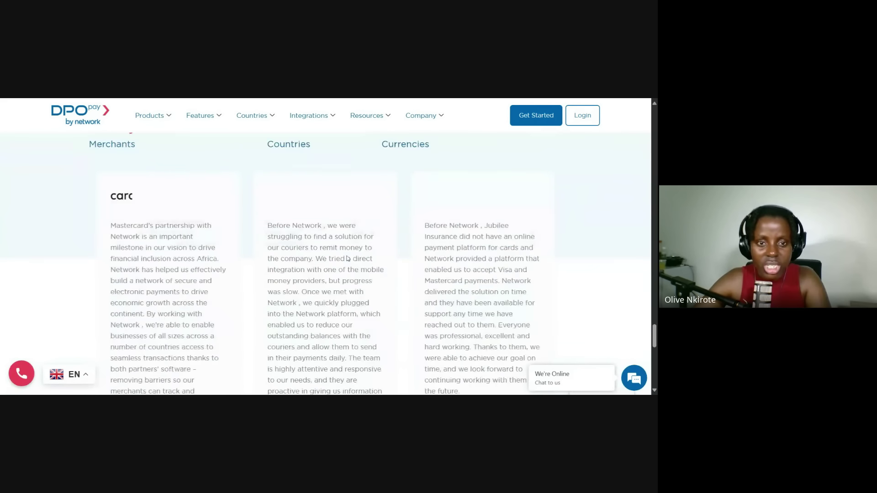
pyautogui.scroll(12, 348, 258)
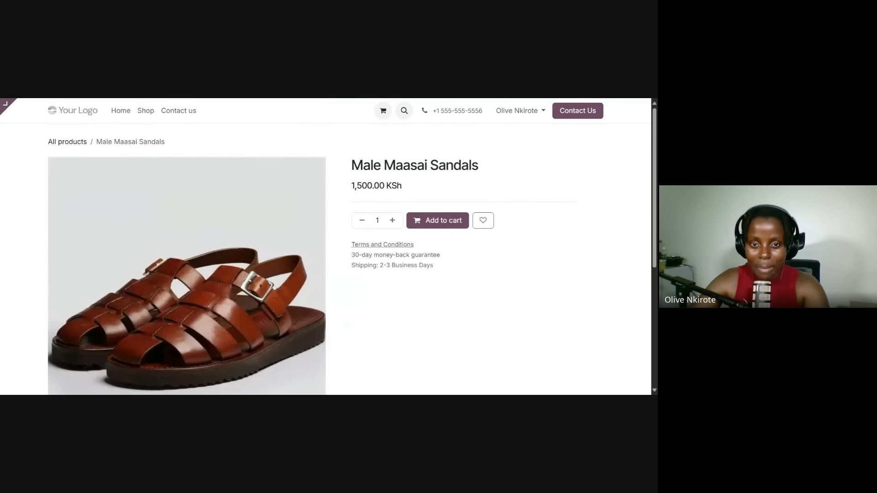
# - Add 12 Male Maasai Sandals to the website cart in two batches of 6 and view the cart
pyautogui.click(392, 220)
pyautogui.click(392, 221)
pyautogui.click(393, 220)
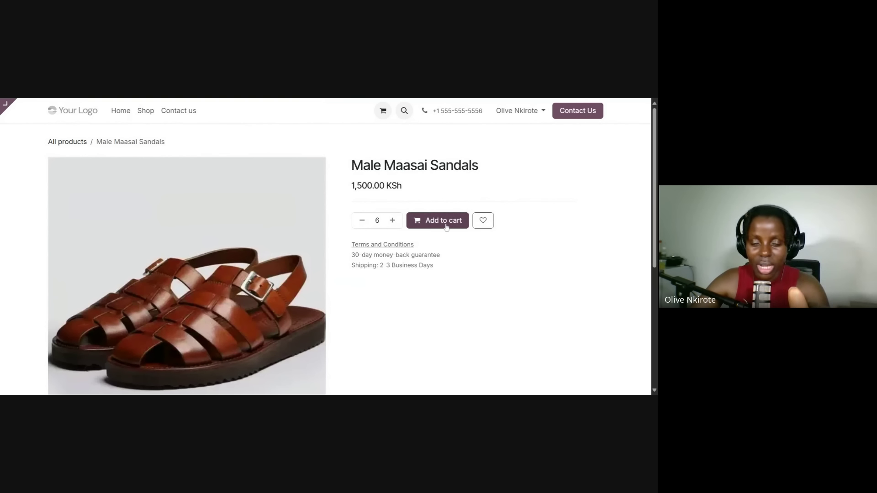
pyautogui.click(446, 226)
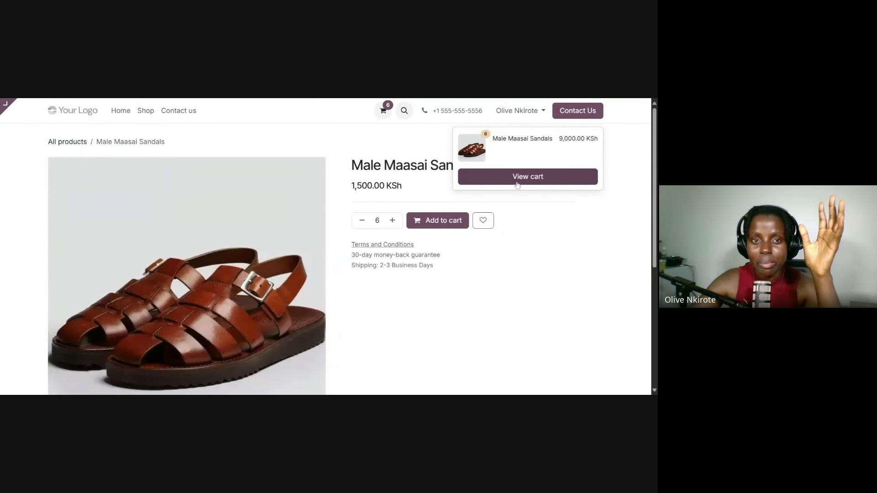
pyautogui.click(448, 224)
pyautogui.click(547, 181)
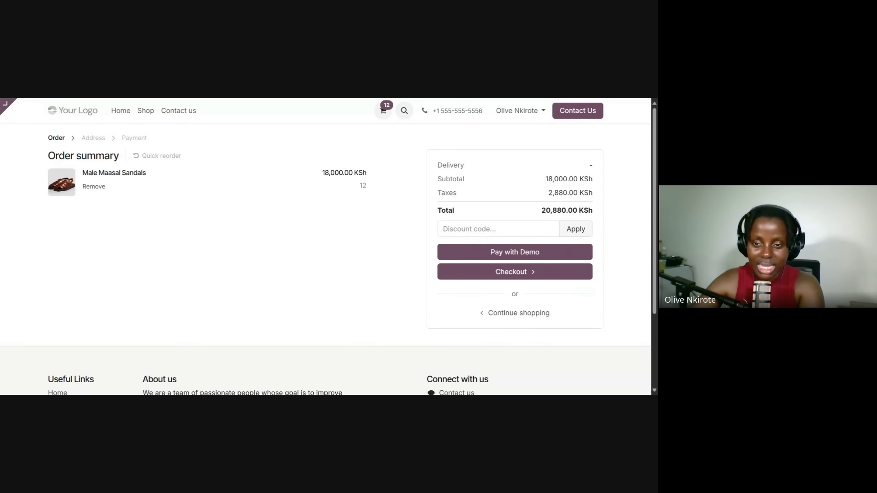
# - Pay for the Male Maasai Sandals order through the Demo express checkout, keeping the payment status Successful, and highlight the order reference
pyautogui.click(528, 253)
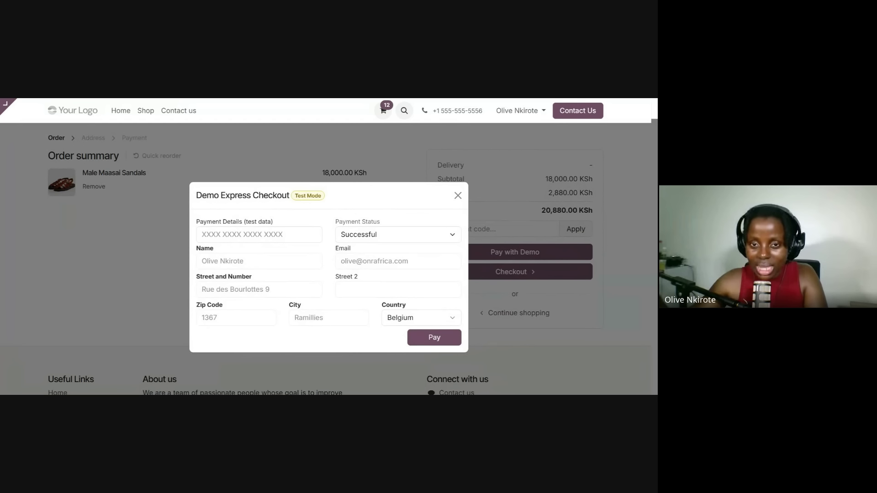
pyautogui.click(434, 338)
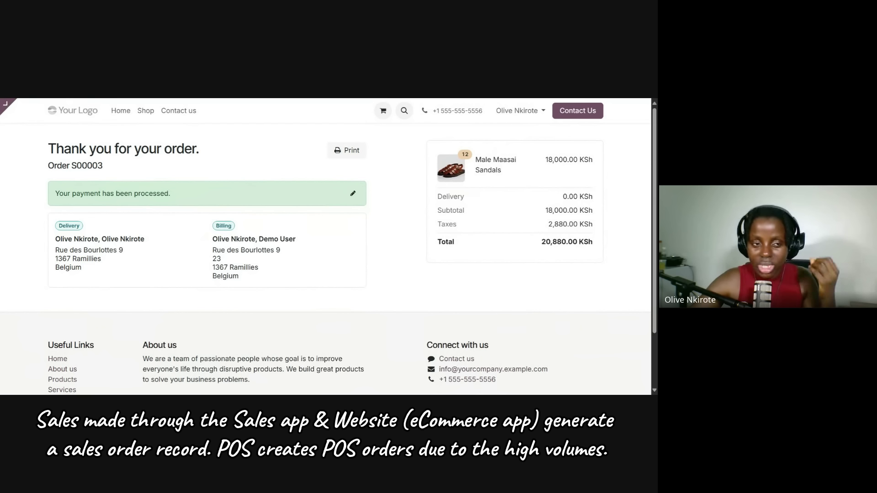
pyautogui.moveTo(106, 168); pyautogui.dragTo(47, 166)
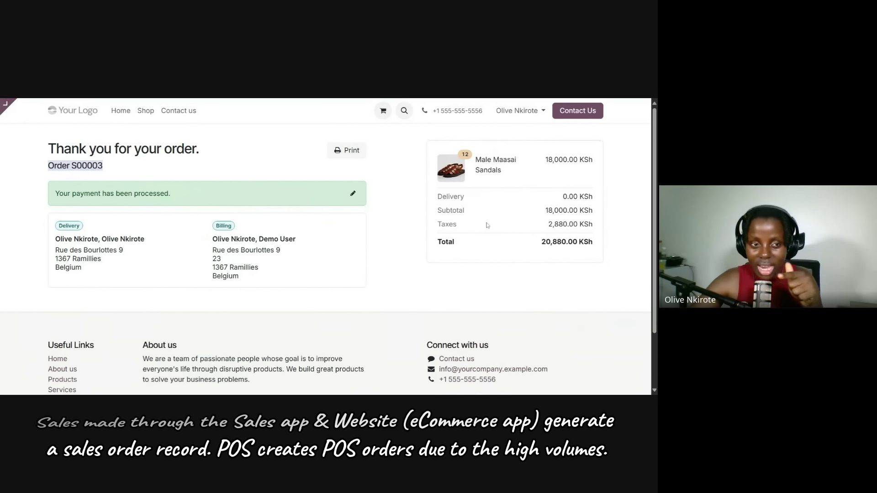
# - Open the Sales quotations list, look through one of the website orders and return to the list
pyautogui.click(131, 101)
pyautogui.click(238, 189)
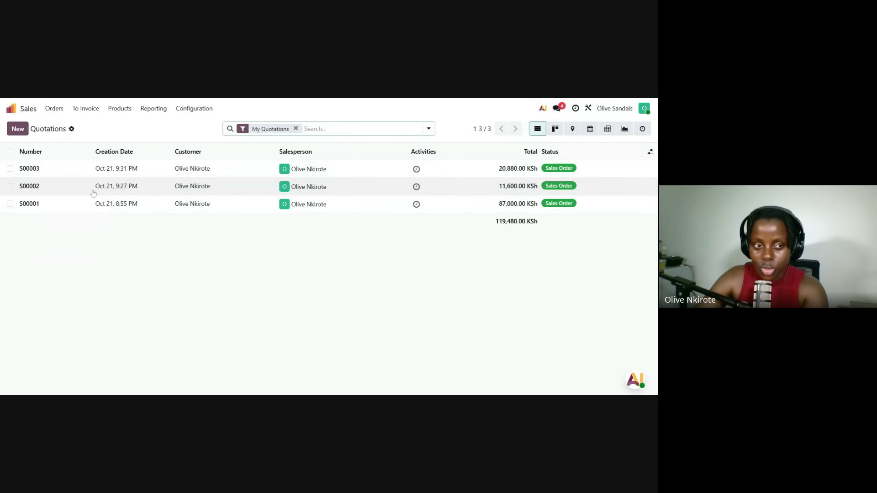
pyautogui.click(252, 192)
pyautogui.scroll(-2, 333, 292)
pyautogui.hotkey('alt', 'Left')
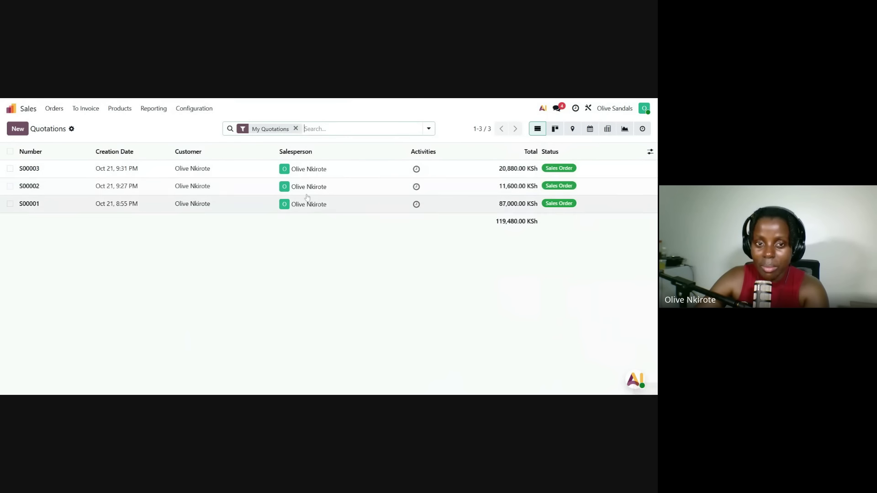
# - Review the order lines of the male and female sandals website orders, along with their linked invoice and delivery
pyautogui.click(349, 177)
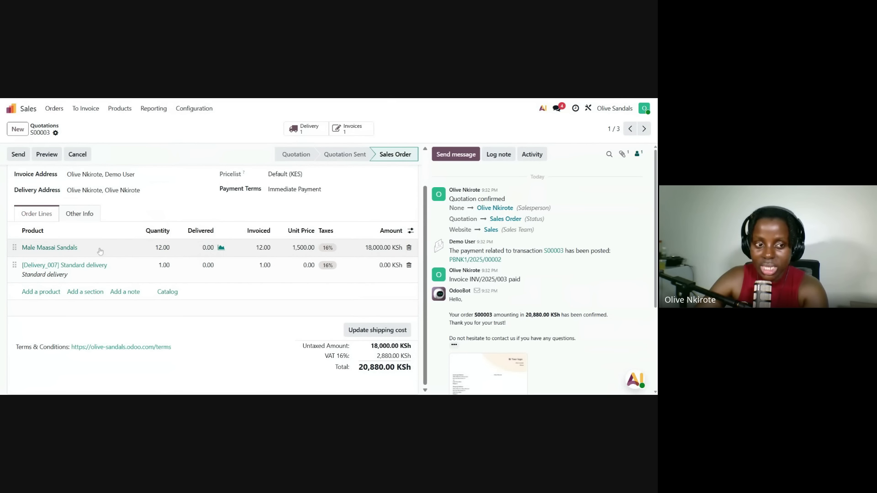
pyautogui.hotkey('alt', 'n')
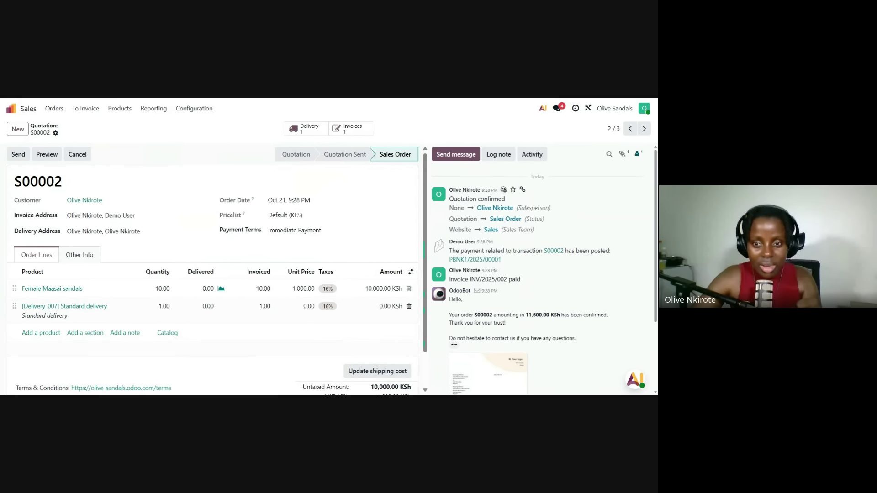
pyautogui.click(351, 129)
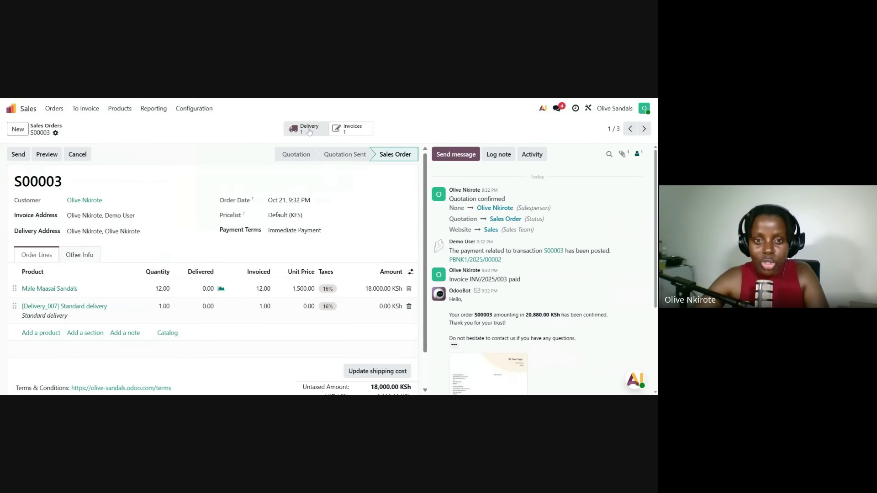
pyautogui.click(310, 130)
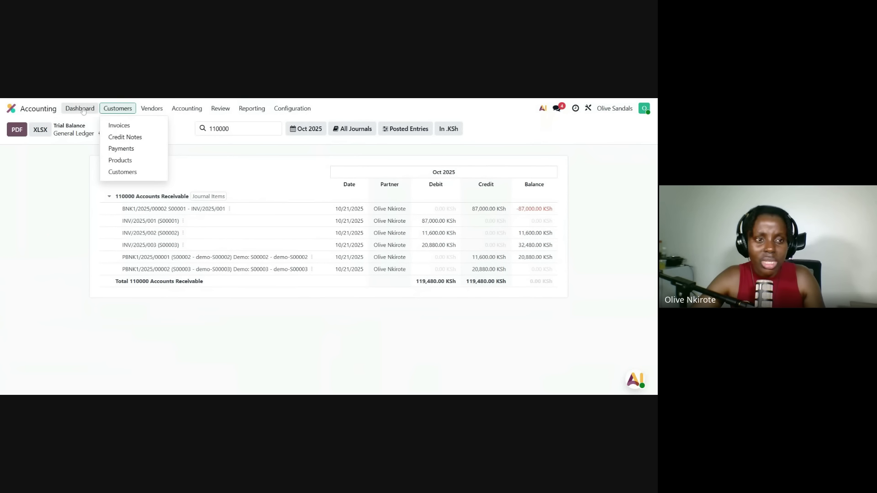
# - Add a 20,880 KSh received payment for the male sandals order to the Bank journal, with its customer, and reconcile it with PBNK1/2025/00002
pyautogui.click(82, 110)
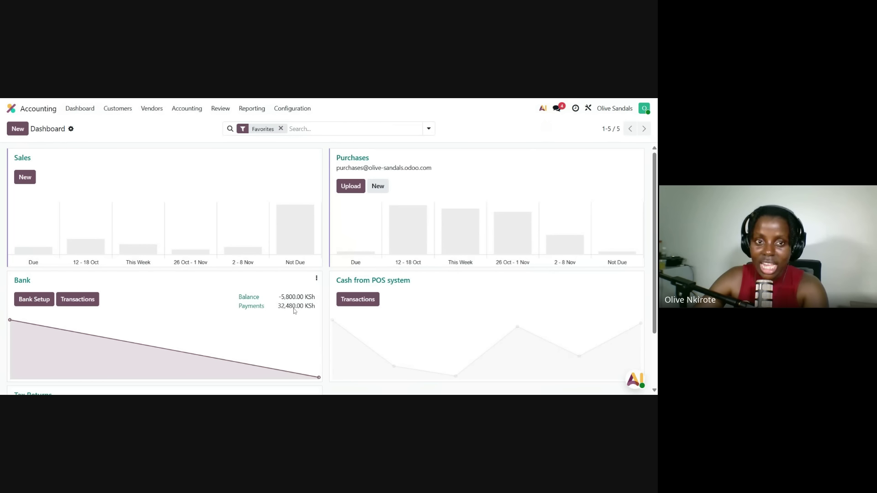
pyautogui.click(294, 308)
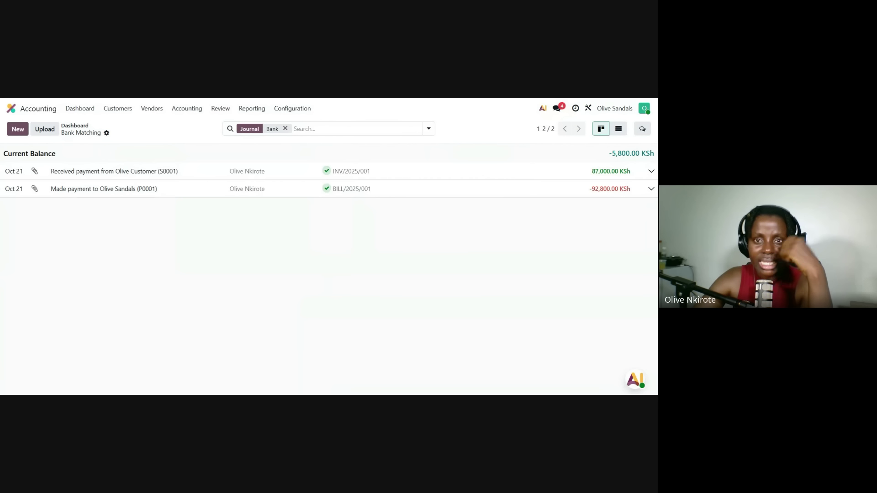
pyautogui.click(18, 130)
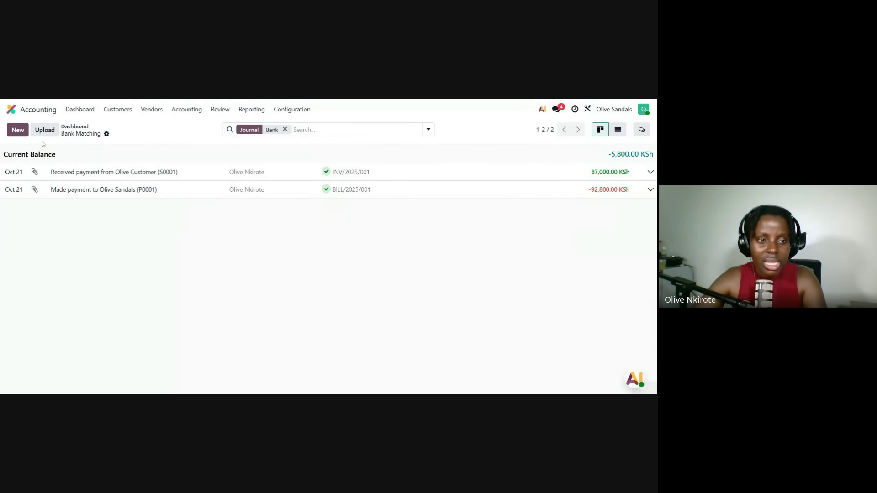
pyautogui.write('Received payment for')
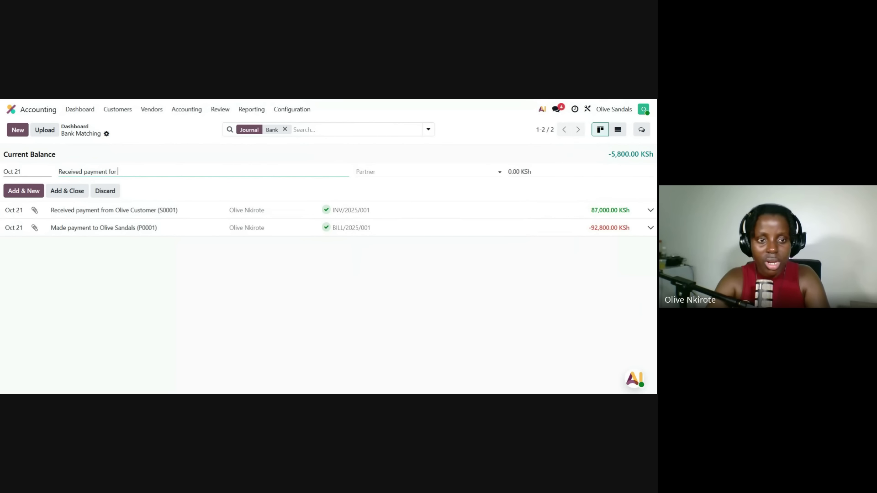
pyautogui.write(' S0003')
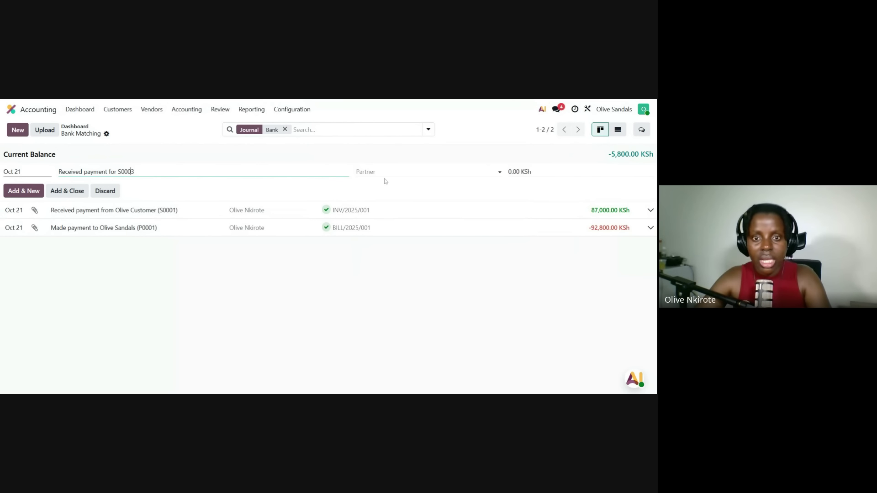
pyautogui.click(385, 174)
pyautogui.click(386, 188)
pyautogui.click(521, 173)
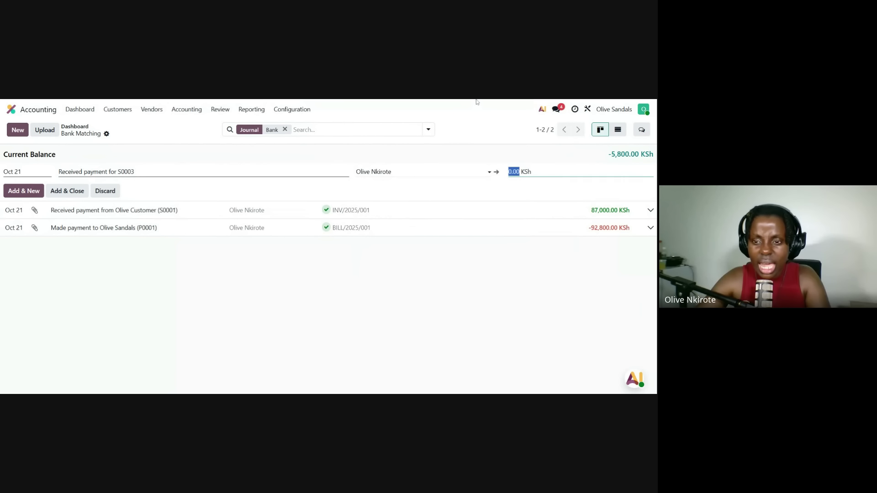
pyautogui.write('20880')
pyautogui.press('Tab')
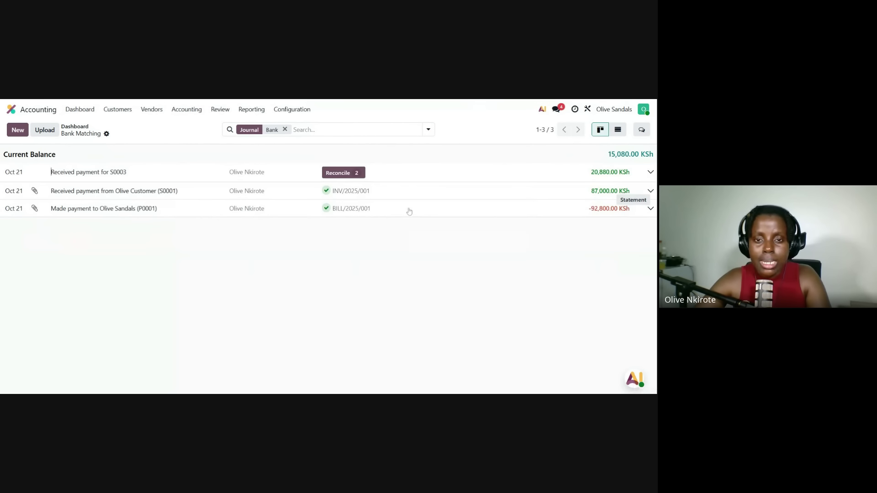
pyautogui.click(356, 173)
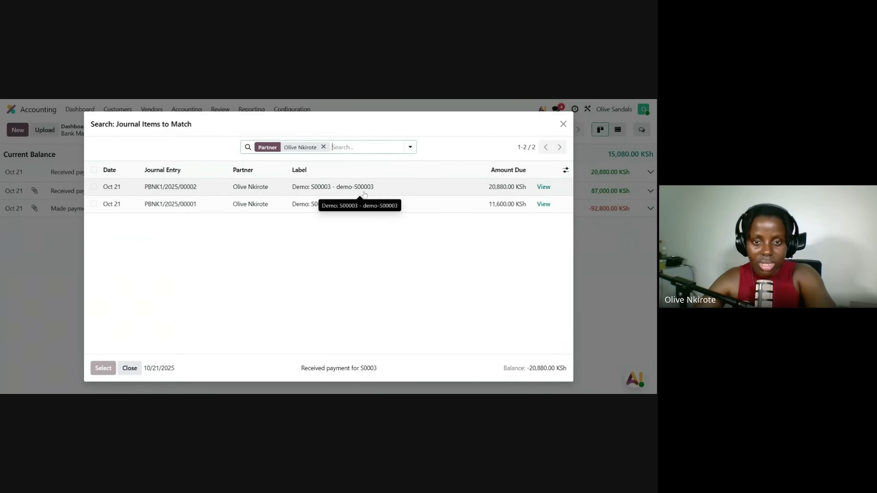
pyautogui.click(387, 187)
# - Add an 11,600 KSh received payment for the female sandals order to the Bank journal, with its customer, and reconcile it with PBNK1/2025/00001
pyautogui.click(17, 131)
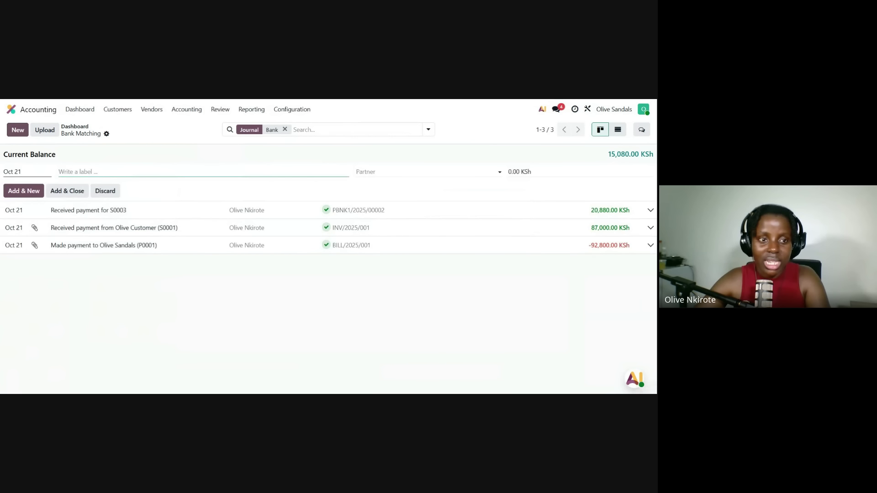
pyautogui.write('Received pay')
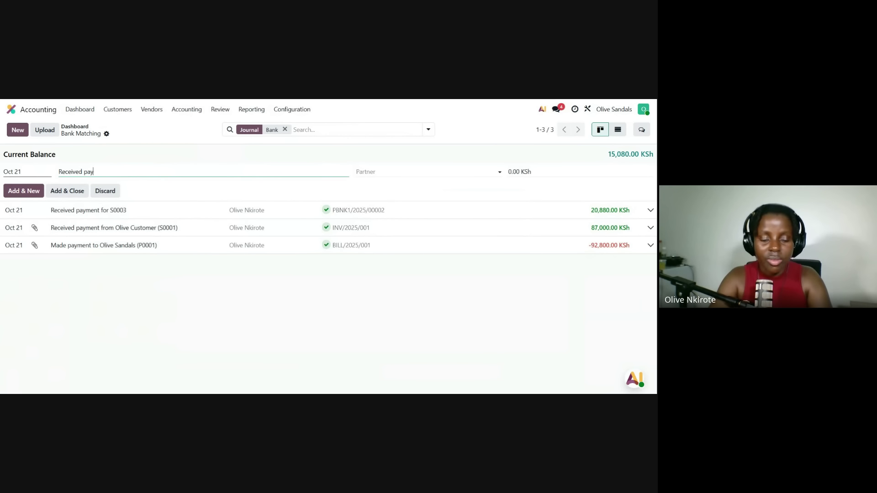
pyautogui.write('ment for S0002')
pyautogui.click(389, 172)
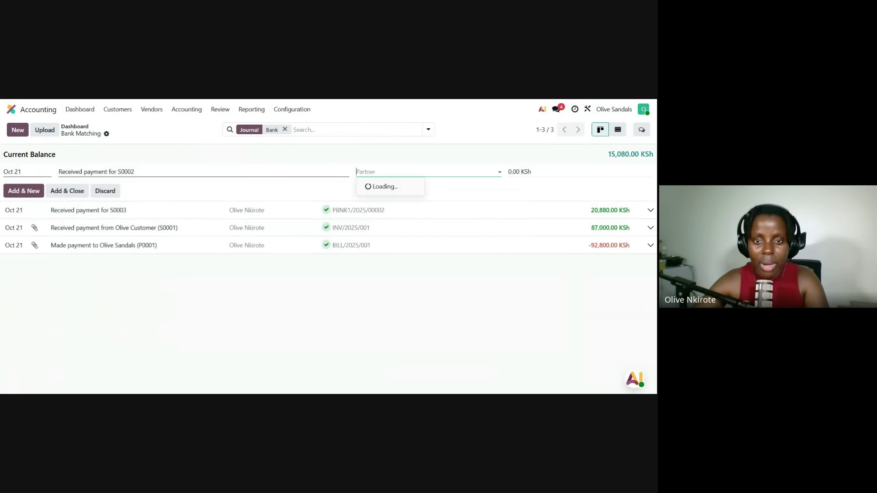
pyautogui.click(382, 187)
pyautogui.write('11600')
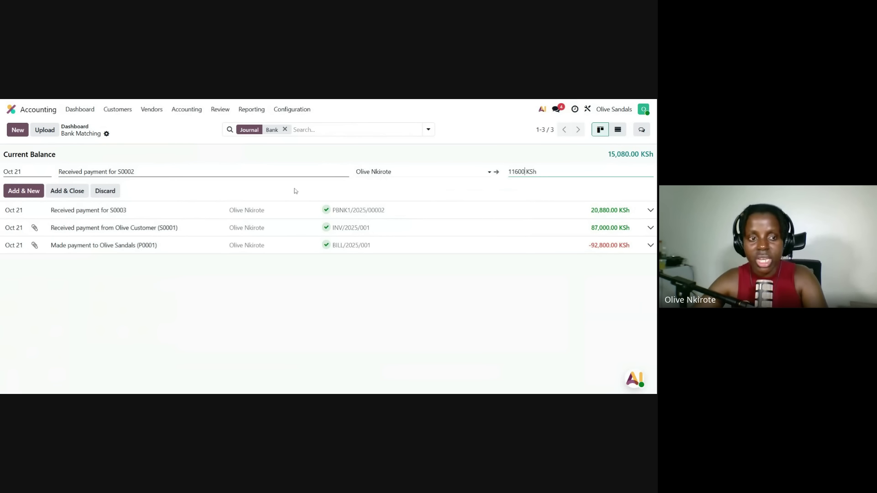
pyautogui.click(89, 193)
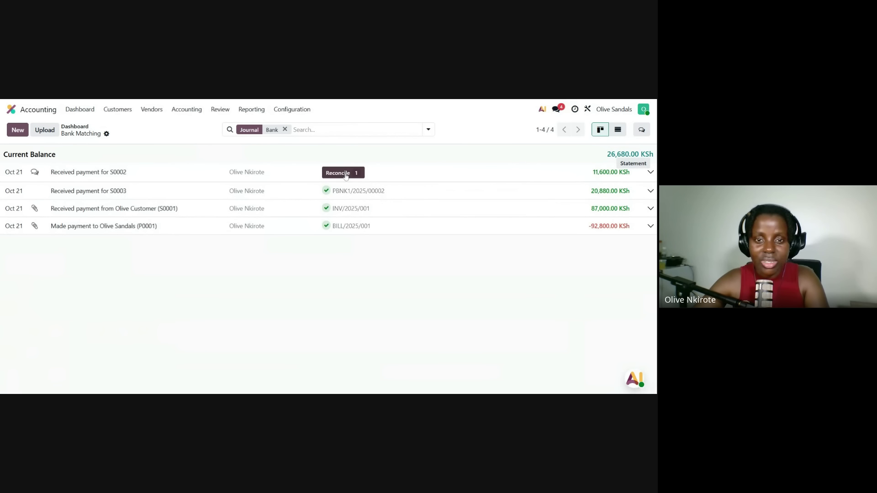
pyautogui.click(345, 174)
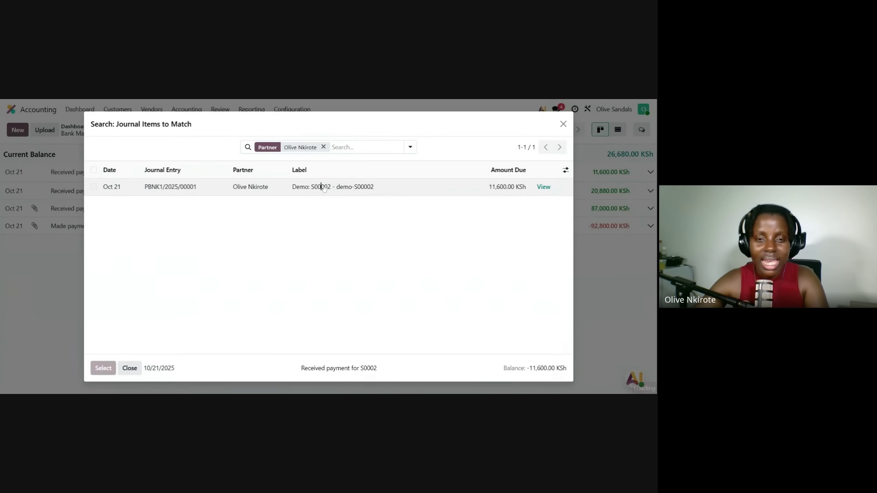
pyautogui.click(323, 187)
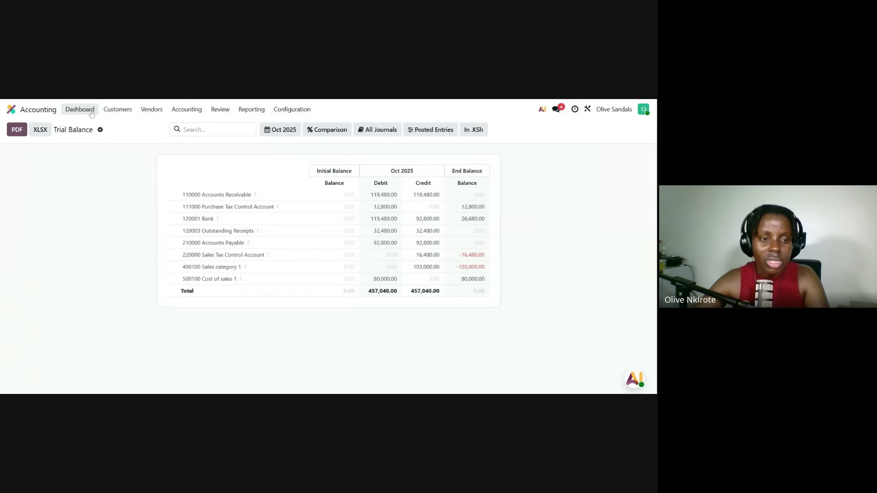
# - Open the Accounting dashboard and examine the Bank journal's balance and trend graph
pyautogui.click(80, 109)
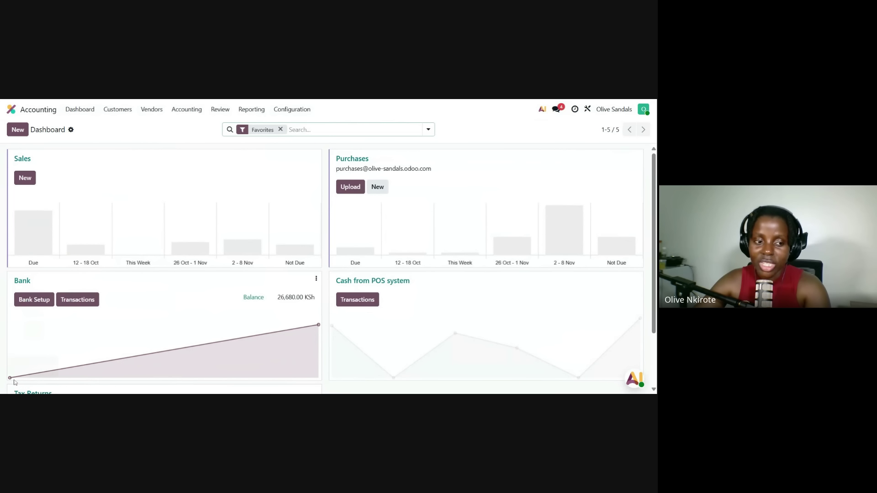
pyautogui.moveTo(10, 379)
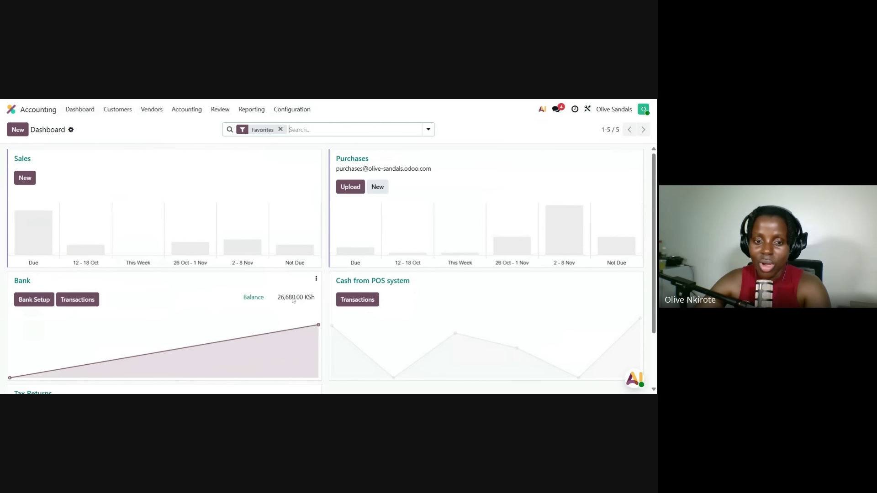
pyautogui.moveTo(320, 328)
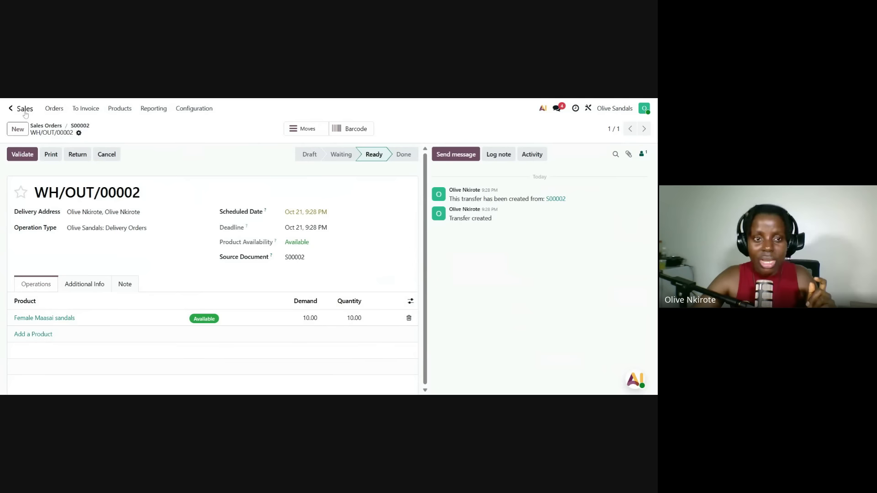
# - Leave the delivery order and open the Dashboards app to view the Sales dashboard
pyautogui.click(25, 110)
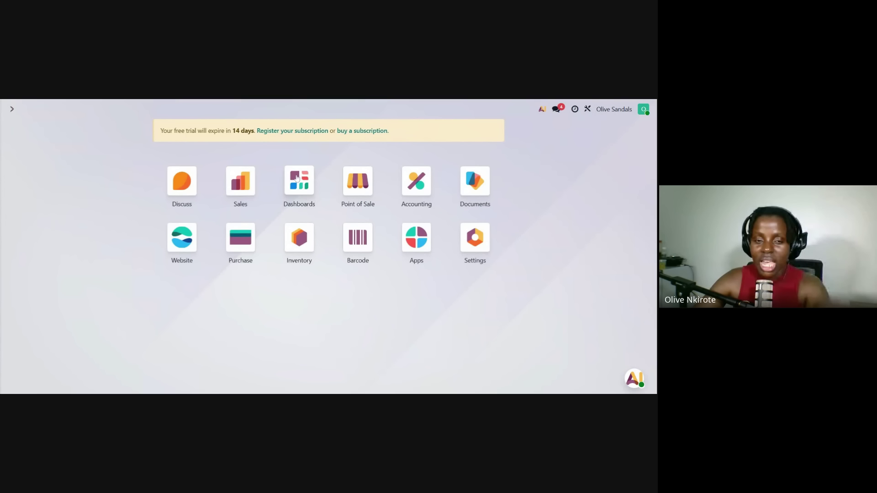
pyautogui.click(299, 203)
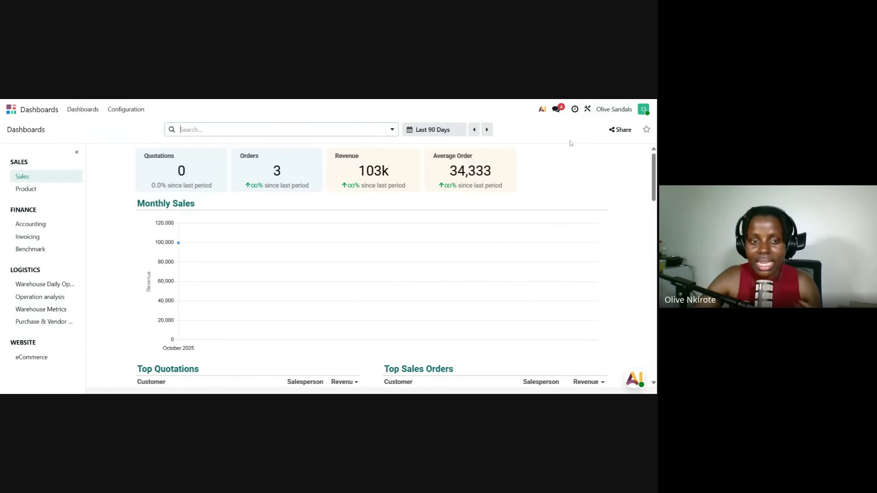
# - Examine the Sales dashboard's monthly sales, top sales orders, countries, products, customers, categories, sales teams, salespeople, sources and mediums
pyautogui.scroll(-1, 538, 204)
pyautogui.scroll(-1, 537, 205)
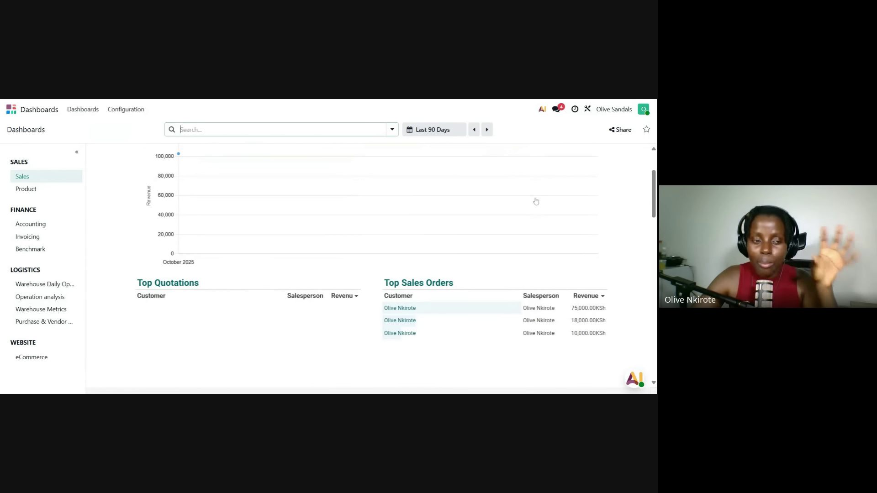
pyautogui.scroll(-1, 536, 202)
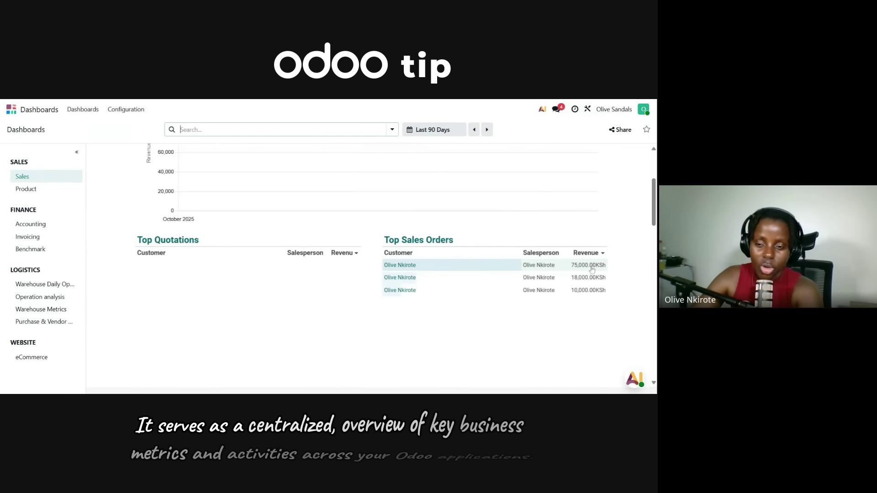
pyautogui.scroll(-4, 436, 239)
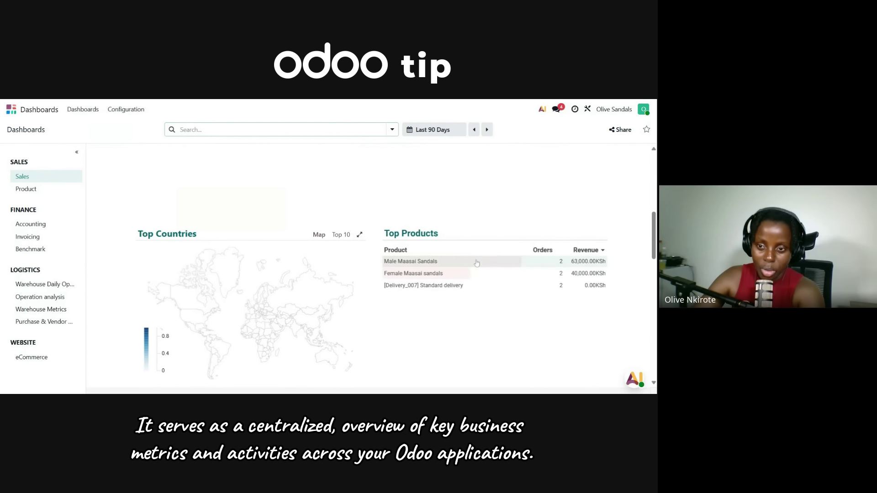
pyautogui.scroll(-3, 478, 265)
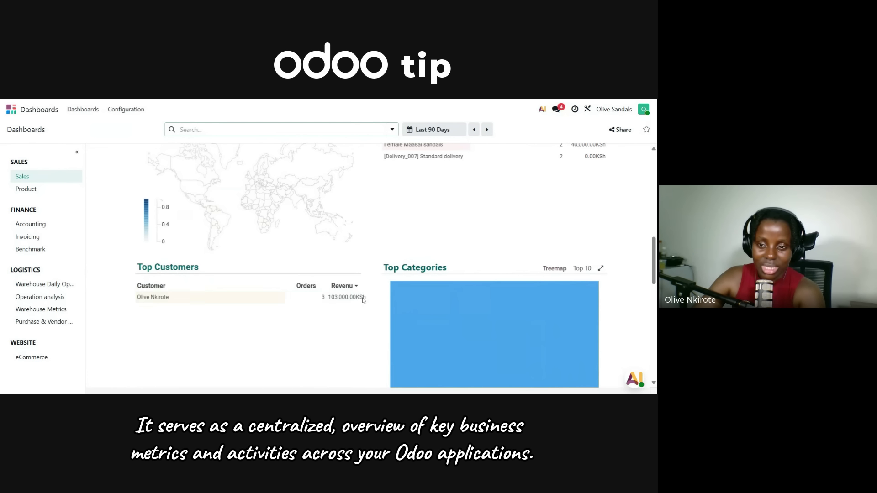
pyautogui.scroll(-3, 364, 297)
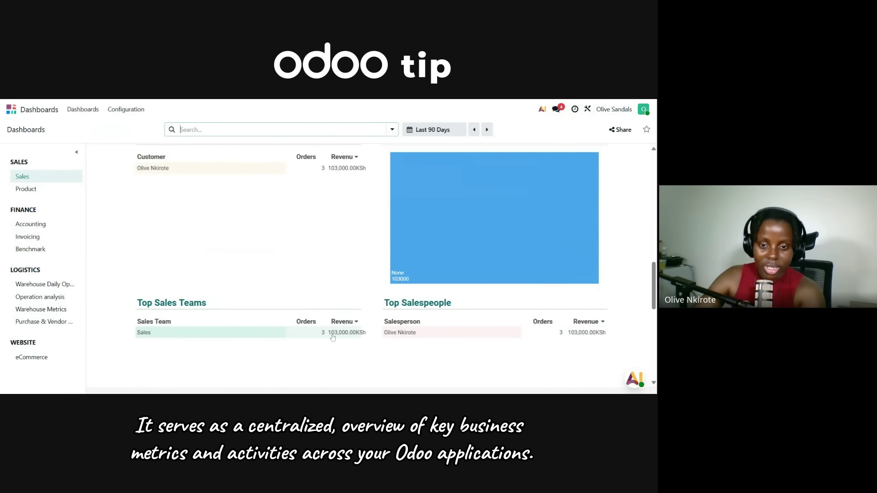
pyautogui.scroll(-4, 462, 316)
pyautogui.scroll(-2, 462, 314)
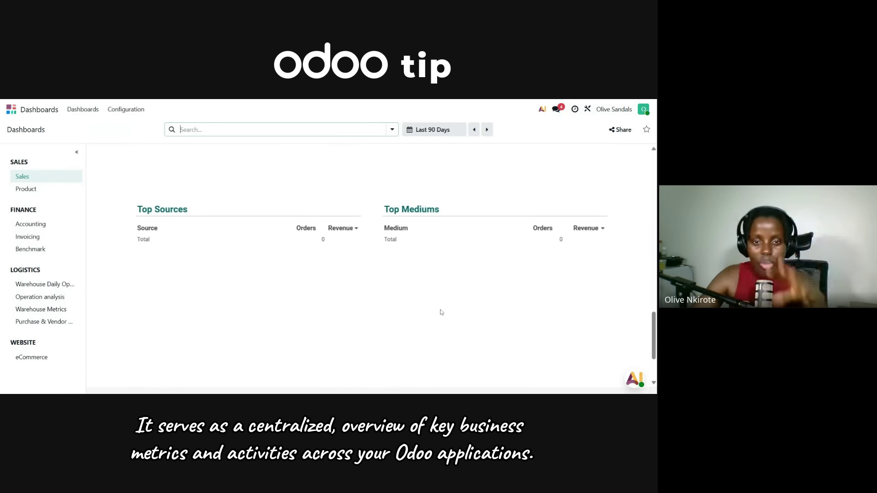
pyautogui.scroll(3, 351, 291)
pyautogui.scroll(3, 351, 290)
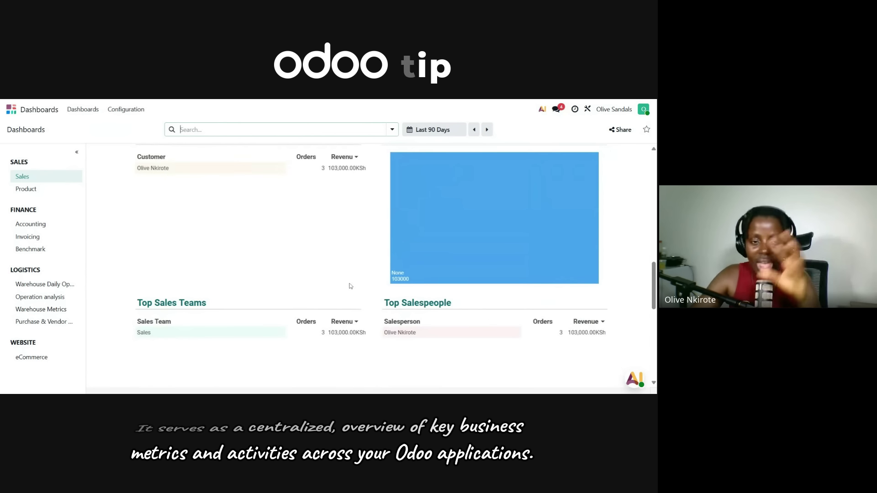
pyautogui.scroll(3, 349, 286)
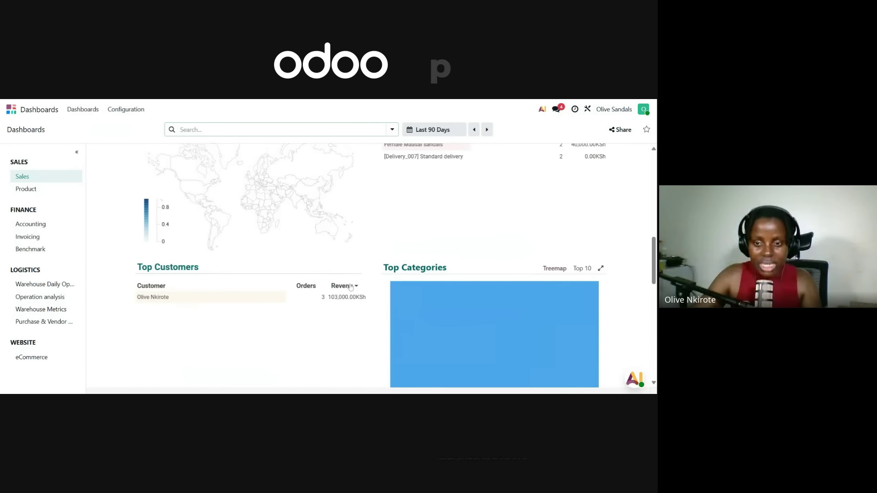
pyautogui.scroll(3, 260, 242)
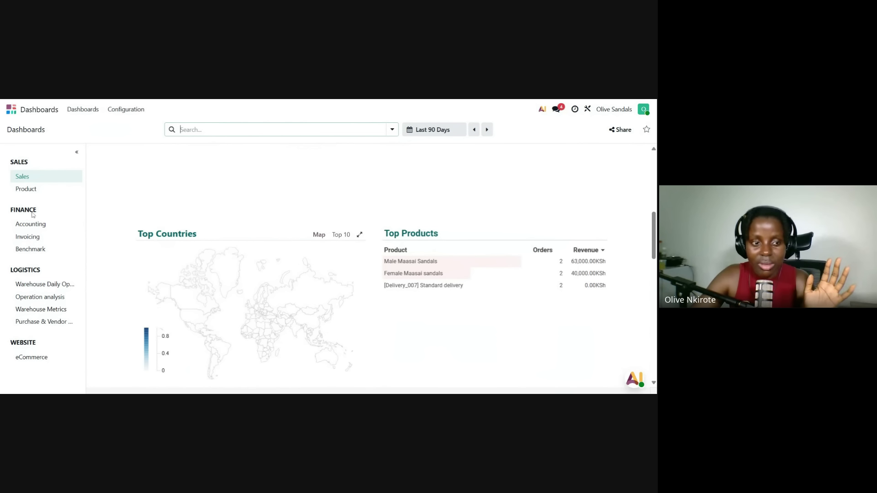
pyautogui.scroll(5, 279, 181)
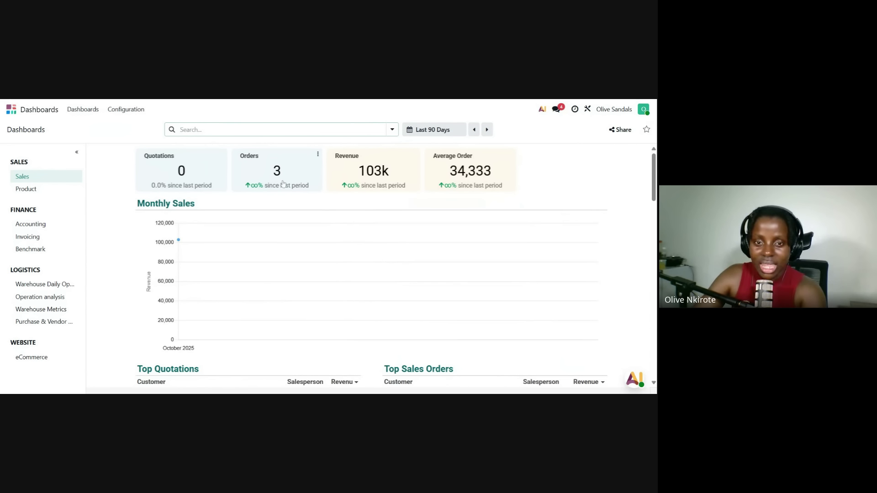